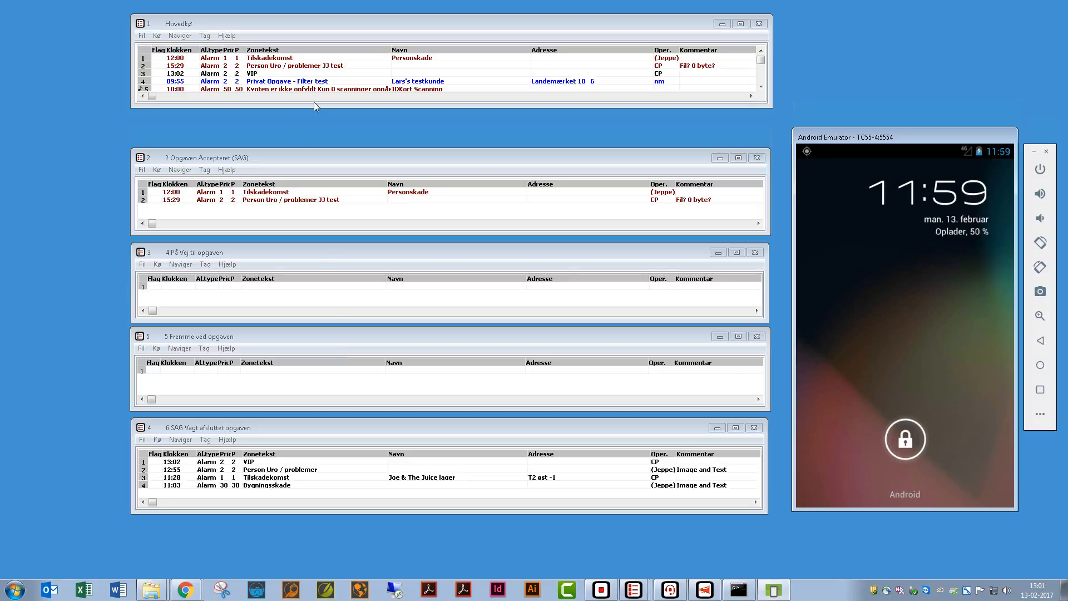
- Check the five task queues, then bring Alarmbehandling forward and show its Tag options
left_click(266, 19)
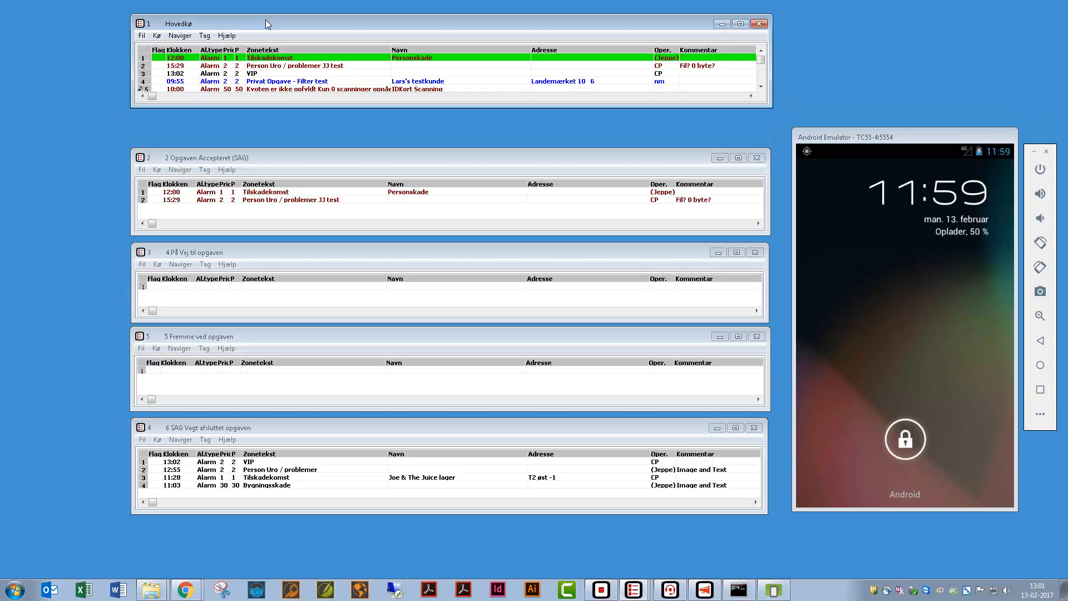
left_click(281, 155)
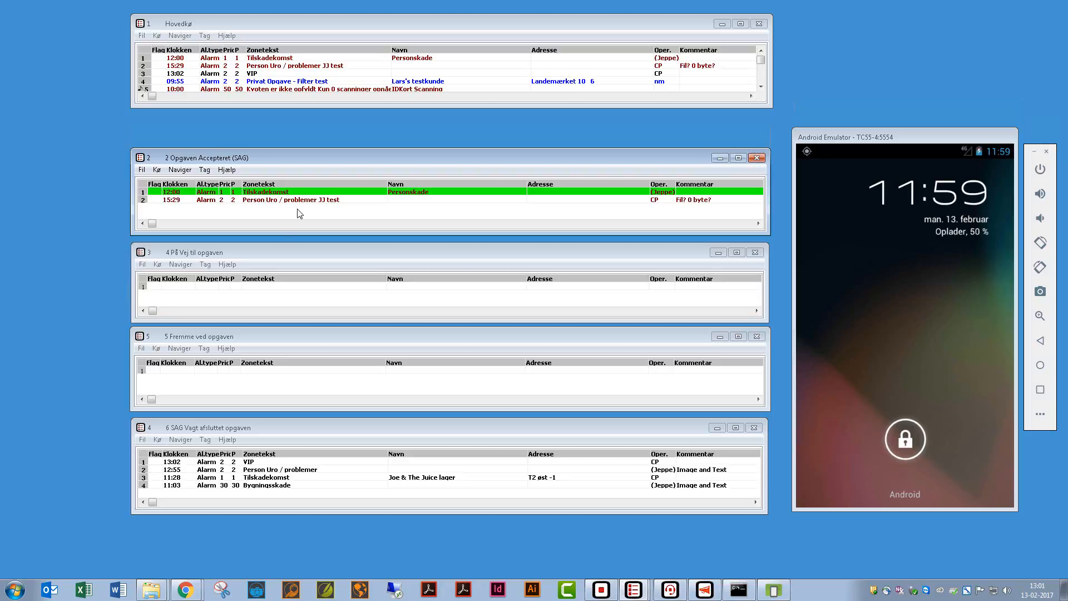
left_click(263, 261)
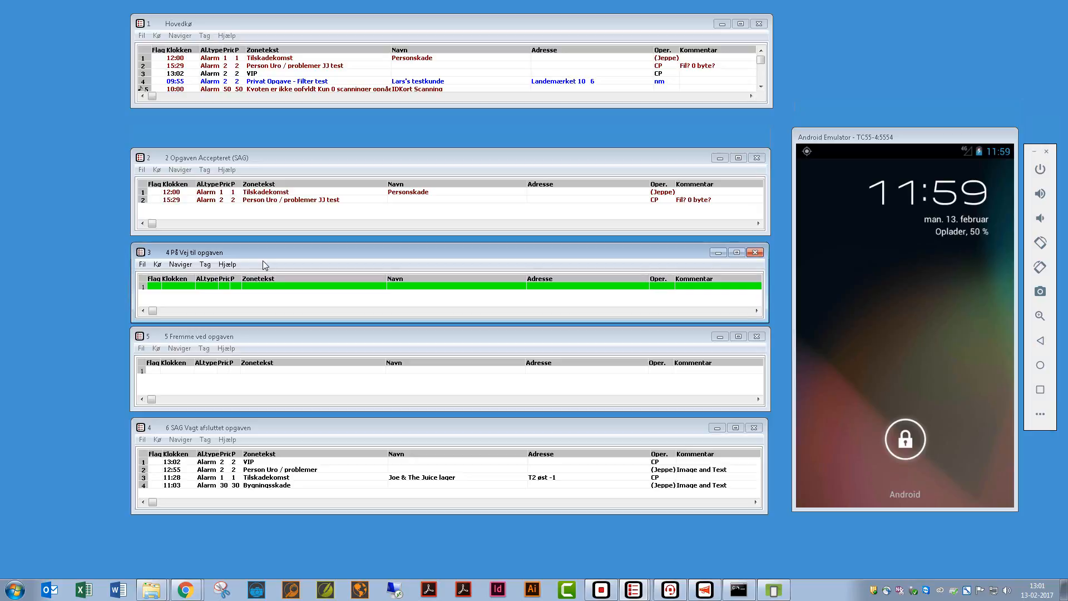
left_click(223, 343)
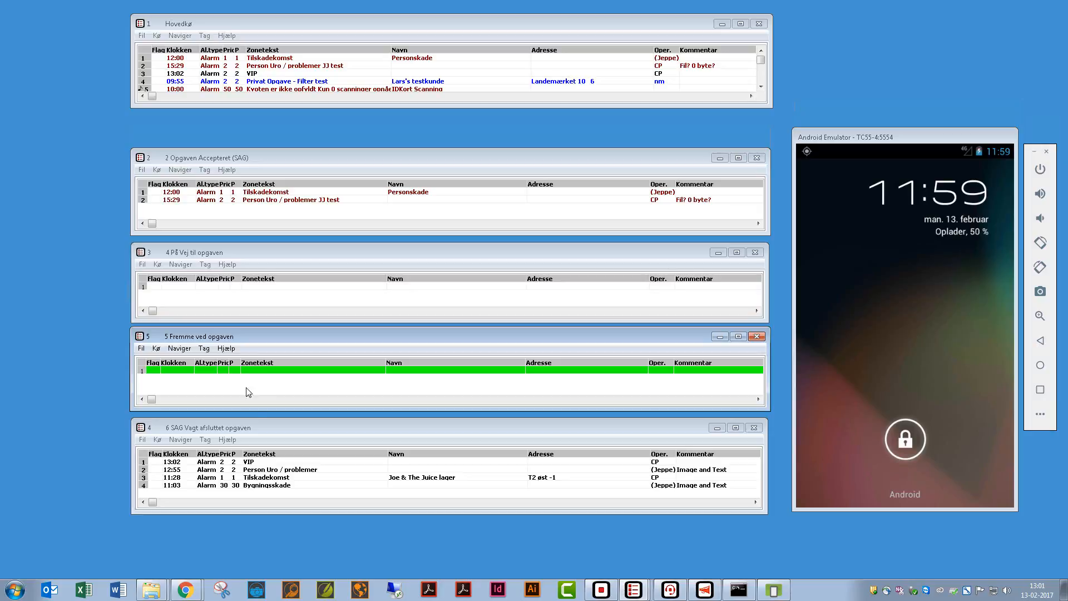
left_click(249, 427)
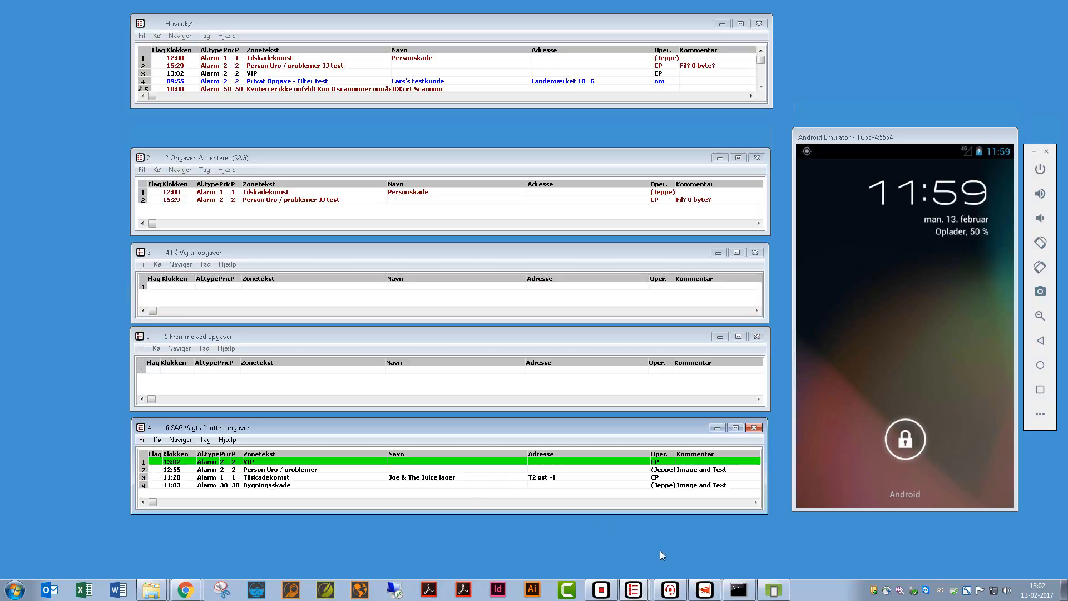
left_click(671, 594)
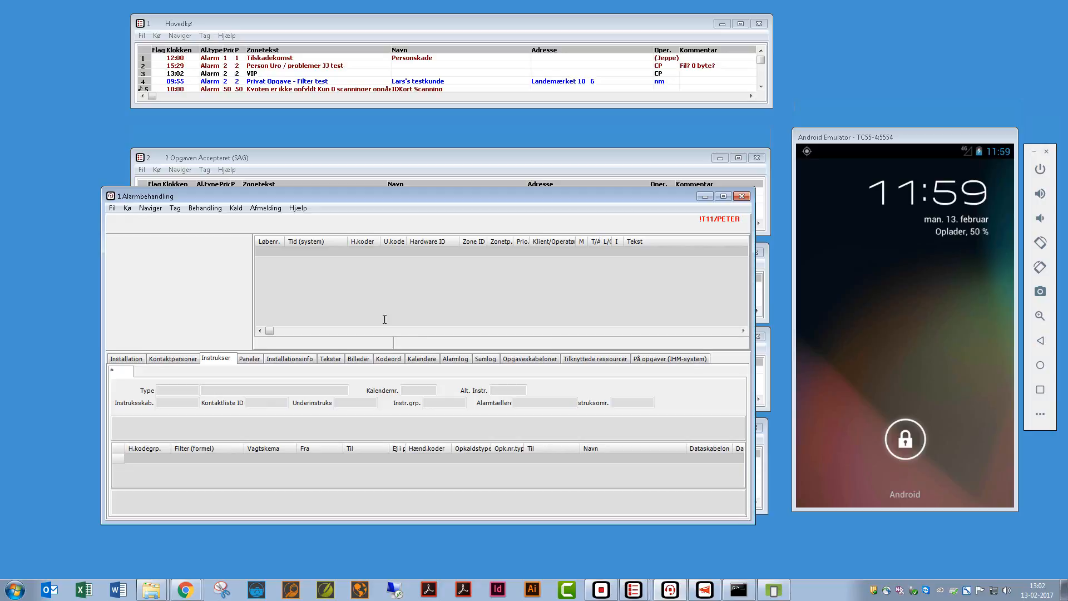
left_click(177, 211)
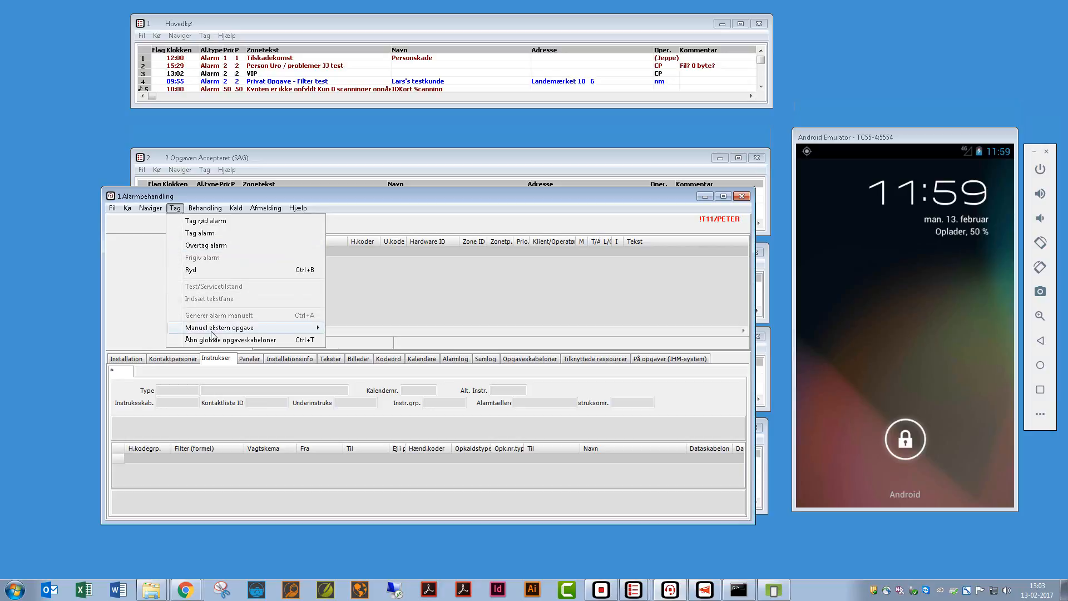
- Choose Manuel ekstern opgave > BlanketNr. 1 from the Tag menu
mouse_move(213, 332)
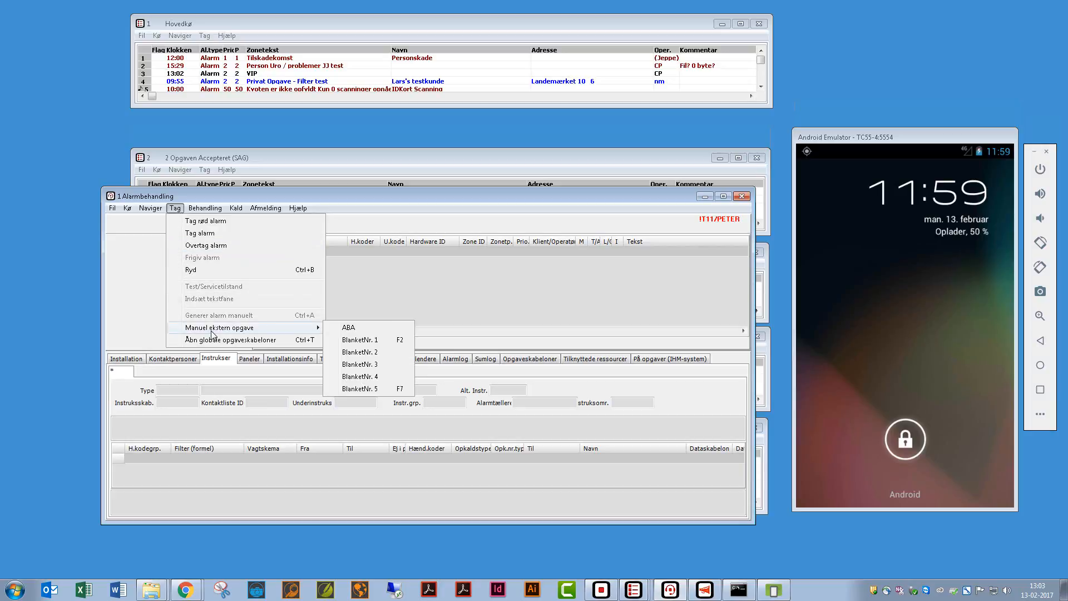
left_click(367, 340)
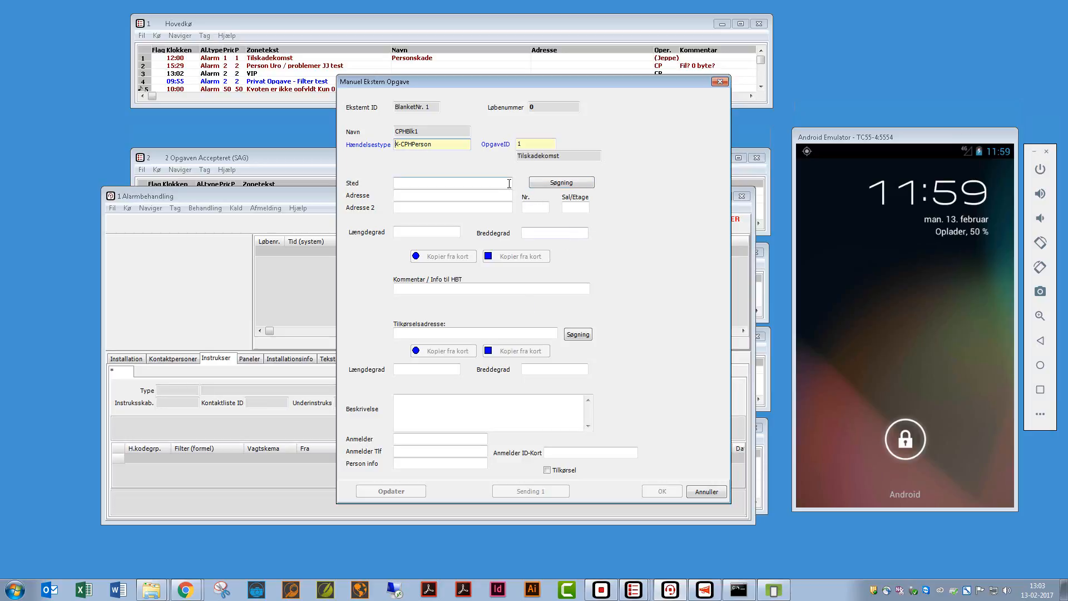
- Keep OpgaveID 1 (Tilskadekomst), enter 'Sta' as the location and search for matches
left_click(533, 142)
double_click(532, 143)
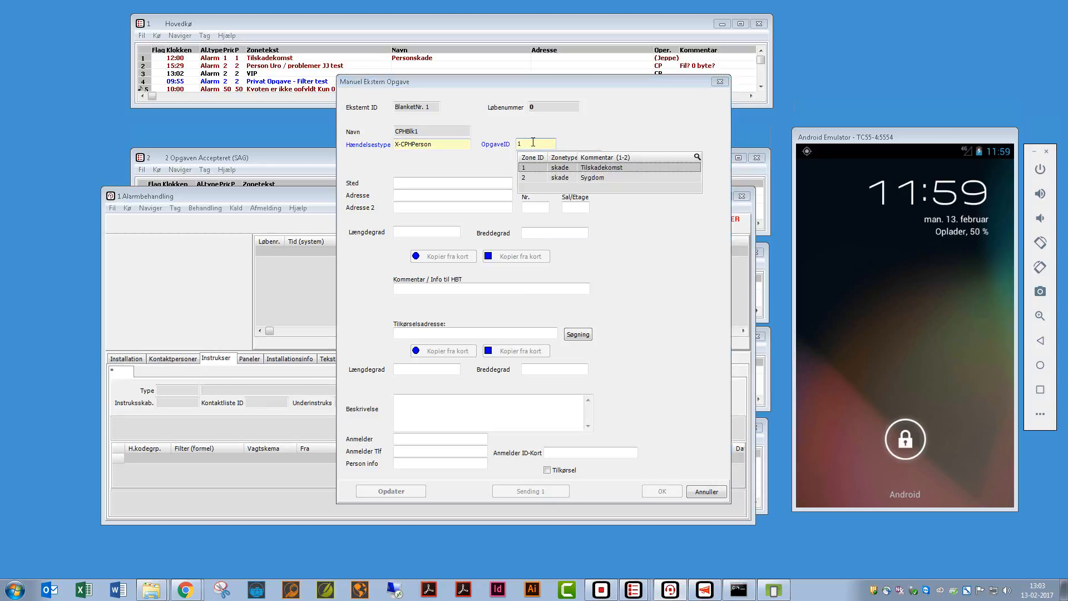
double_click(533, 171)
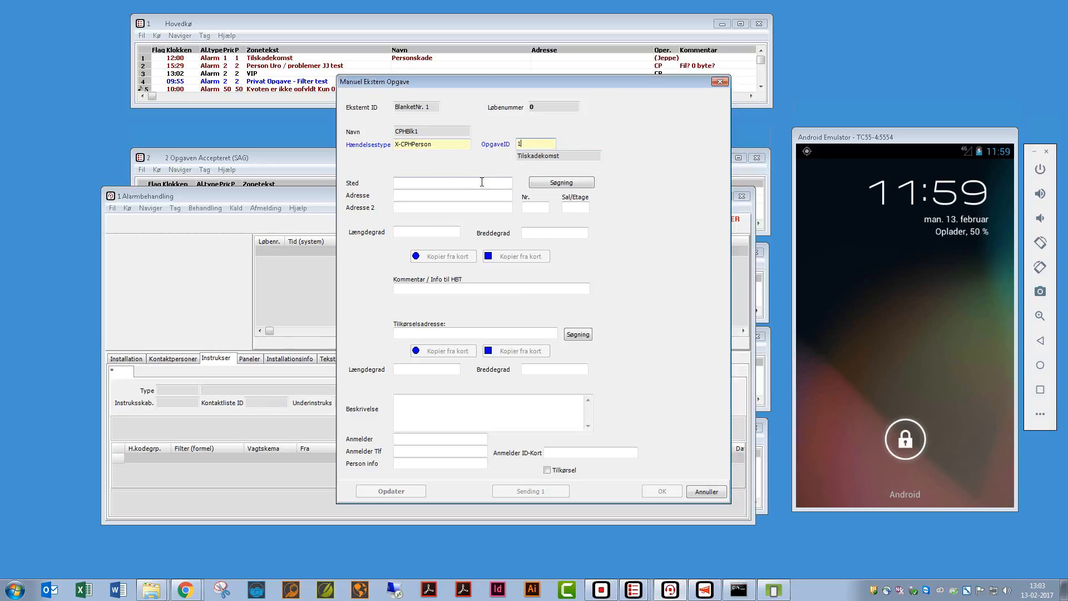
key("Tab")
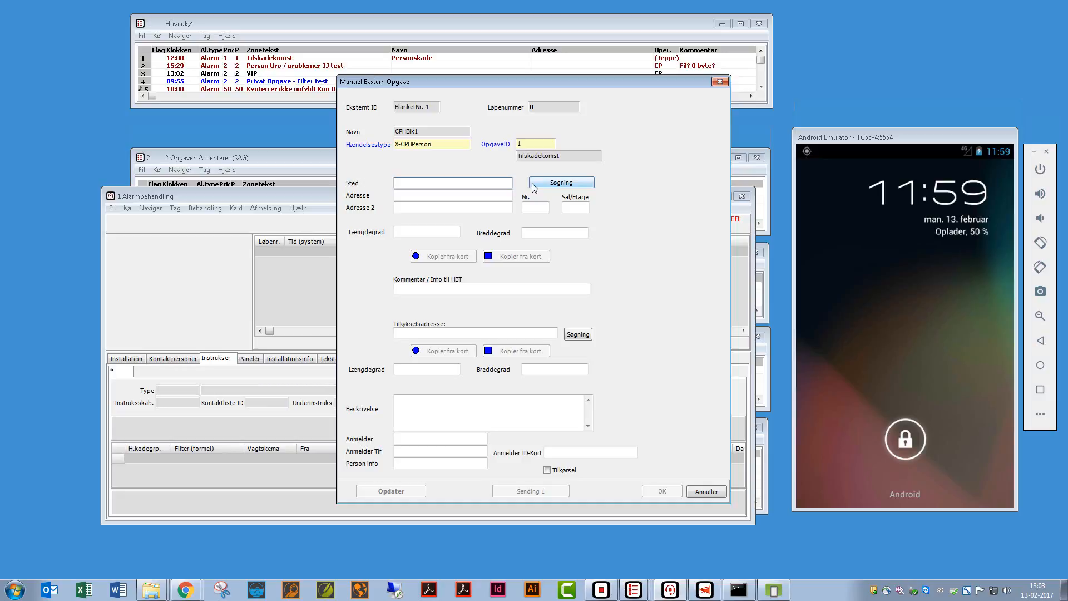
type("Sta")
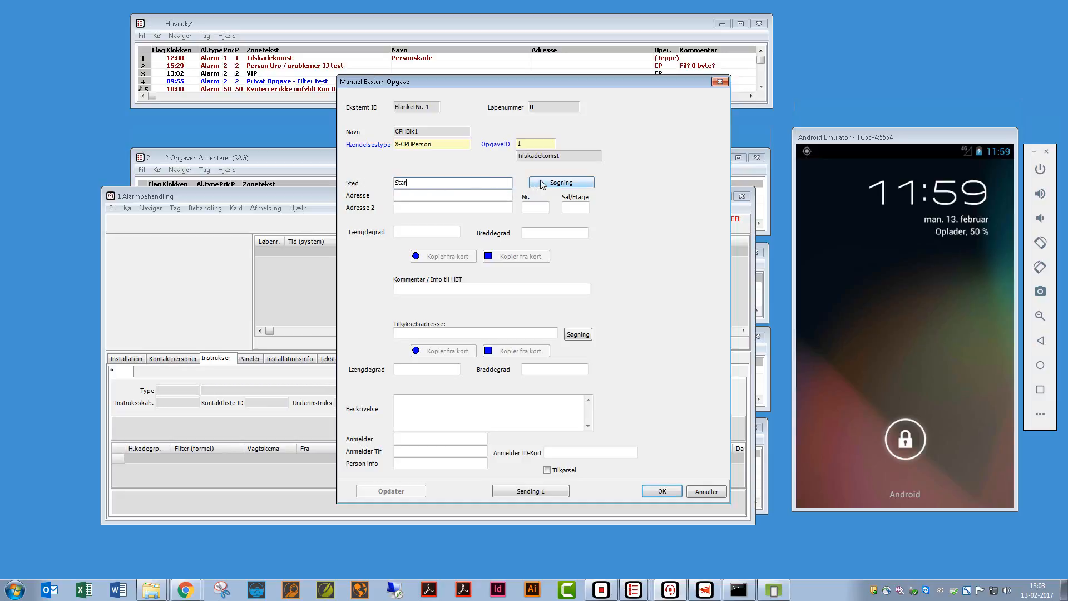
left_click(543, 184)
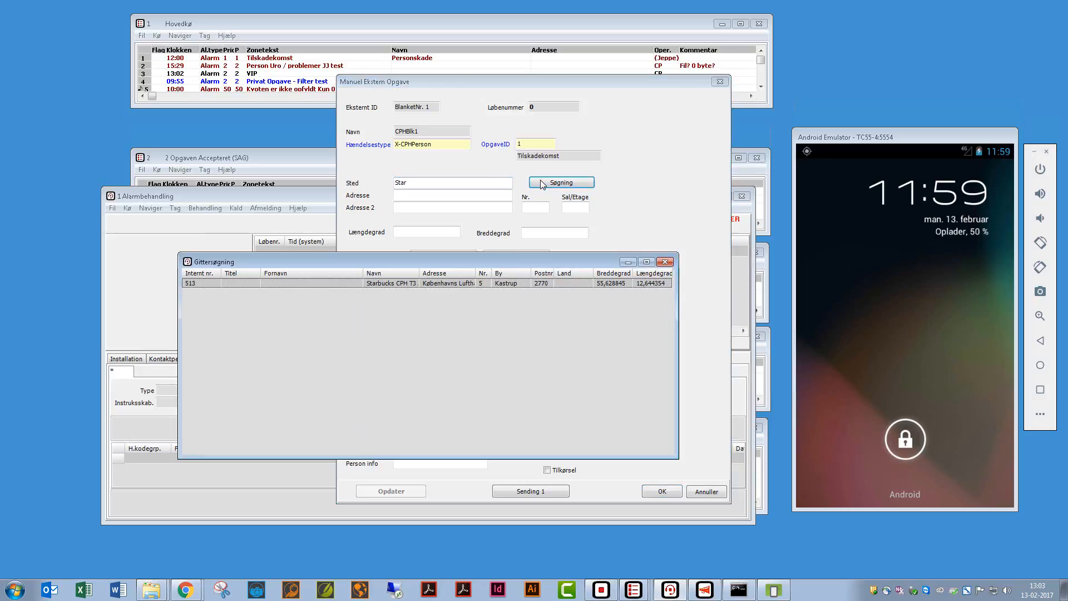
- Fill the address from the Starbucks CPH T3 Airside match and confirm the Tilskadekomst task
double_click(412, 284)
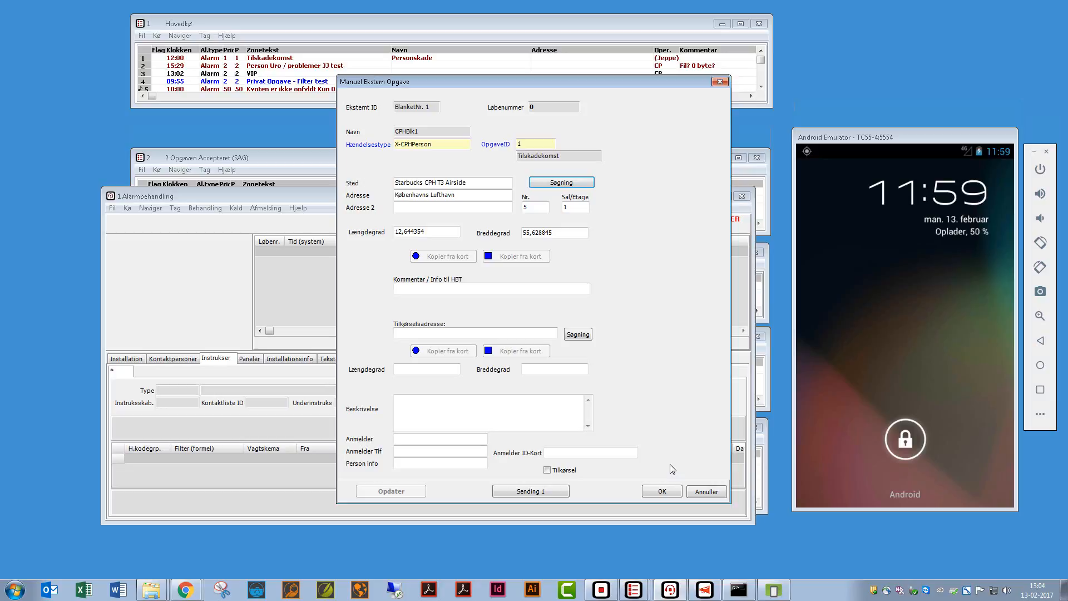
left_click(663, 491)
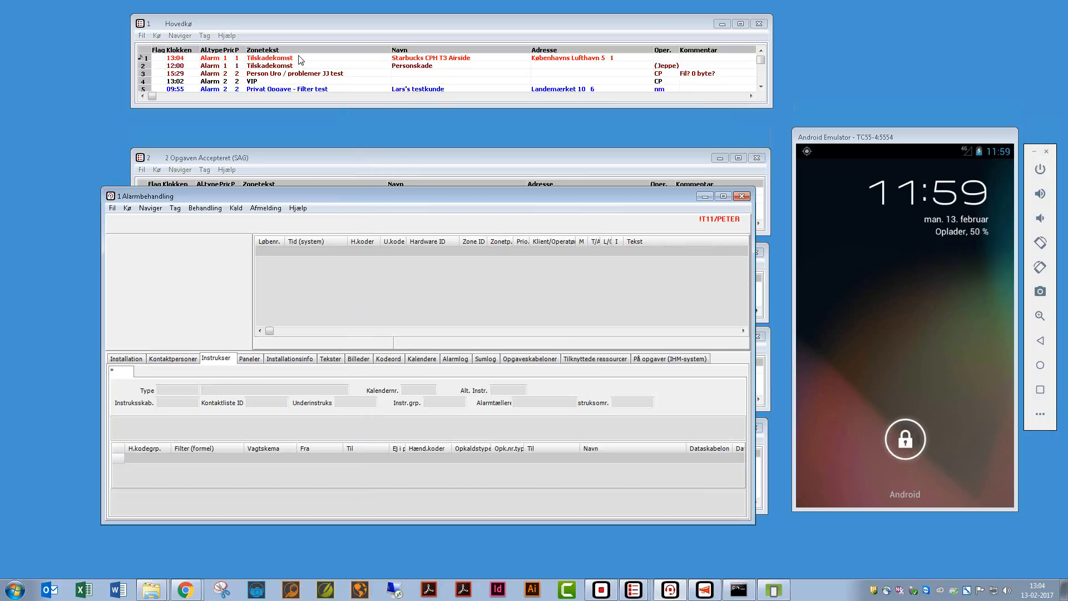
- Load the 13:04 Starbucks CPH T3 Airside alarm (000031) into Alarmbehandling
left_click(262, 62)
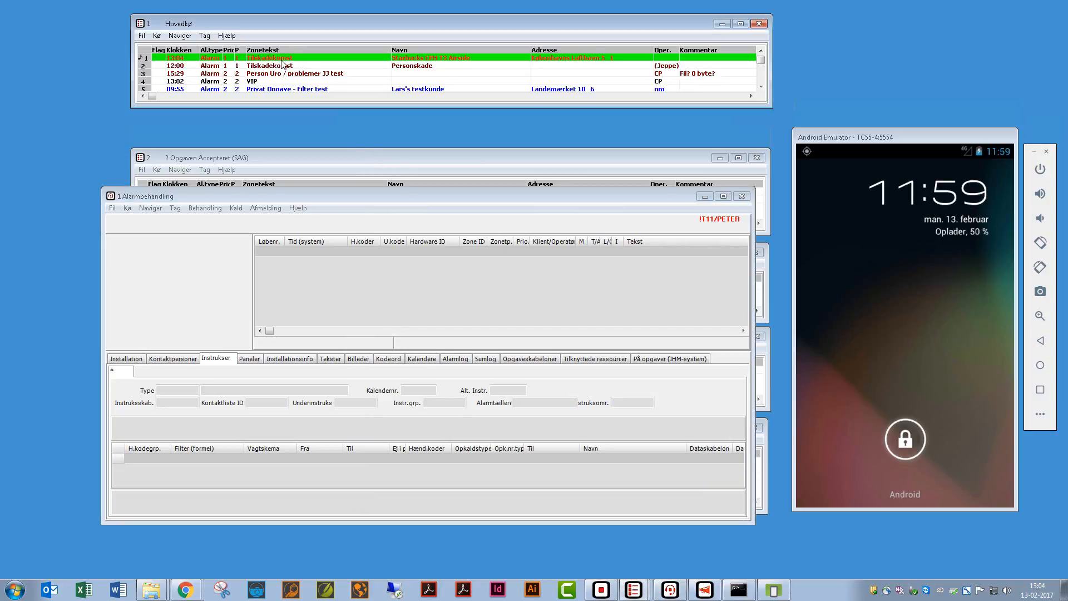
double_click(275, 60)
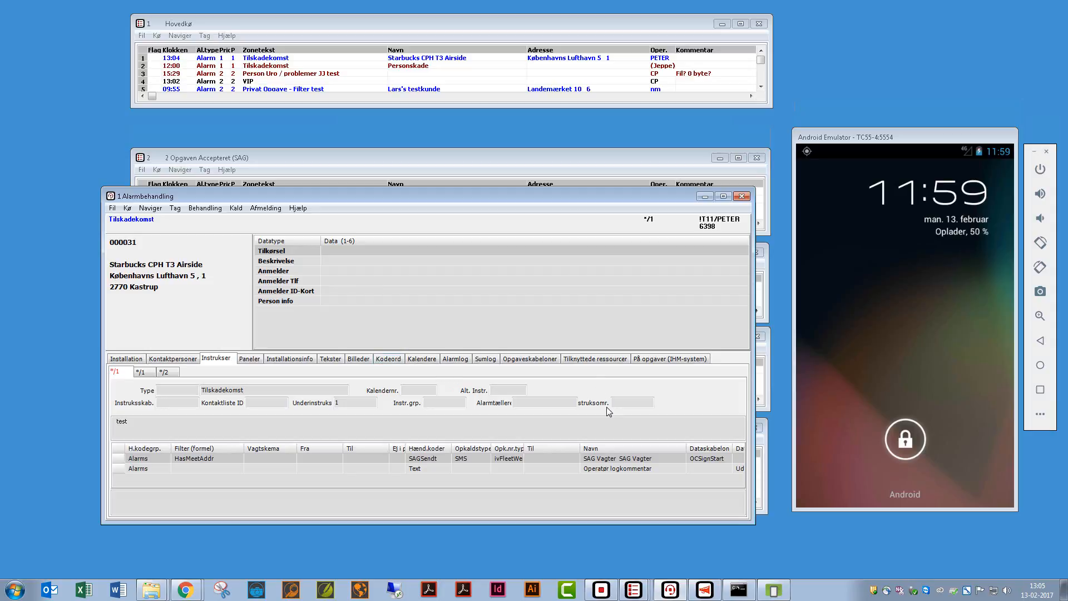
- Show the Udkaldsskærm dispatch screen with unit TC55 #1 in the Blå group
left_click(705, 590)
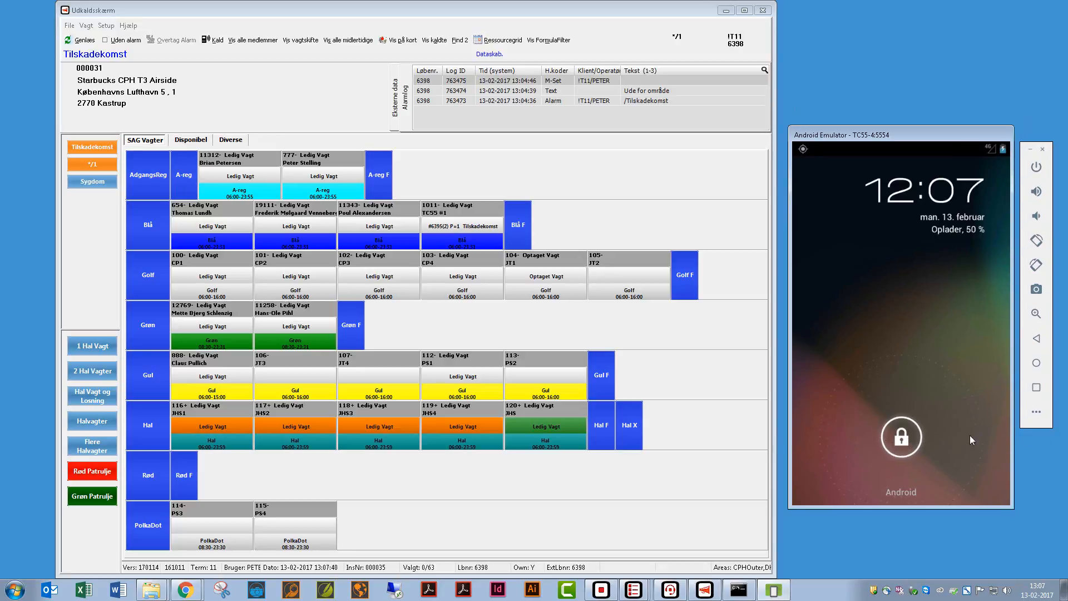
- Unlock the emulated phone and log the guard in with user name, password and radio ID
left_click_drag(916, 441, 981, 445)
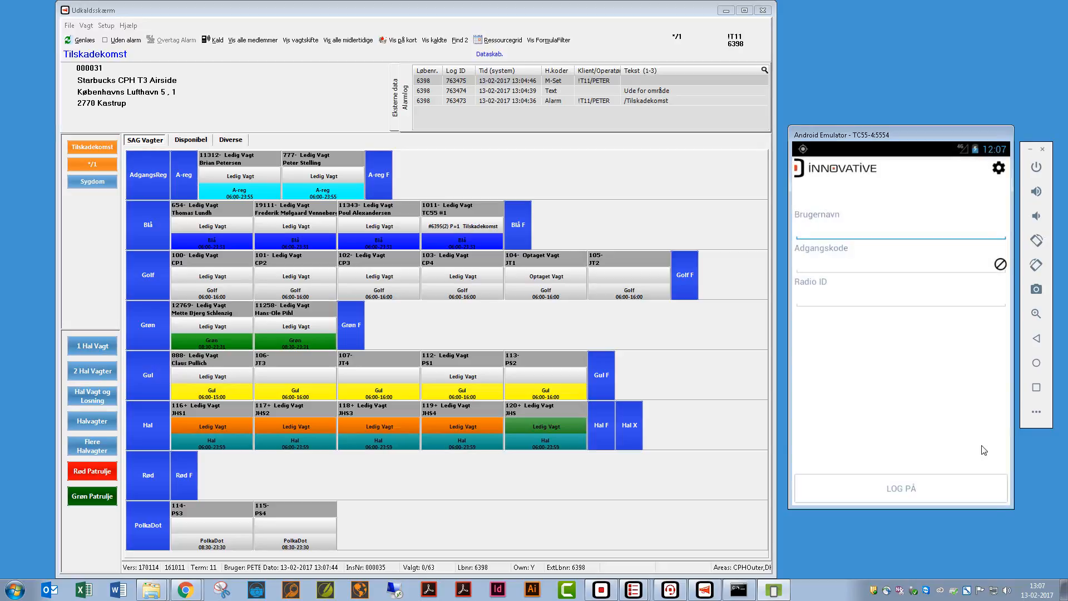
type("PS1")
key("Tab")
type("•••••y")
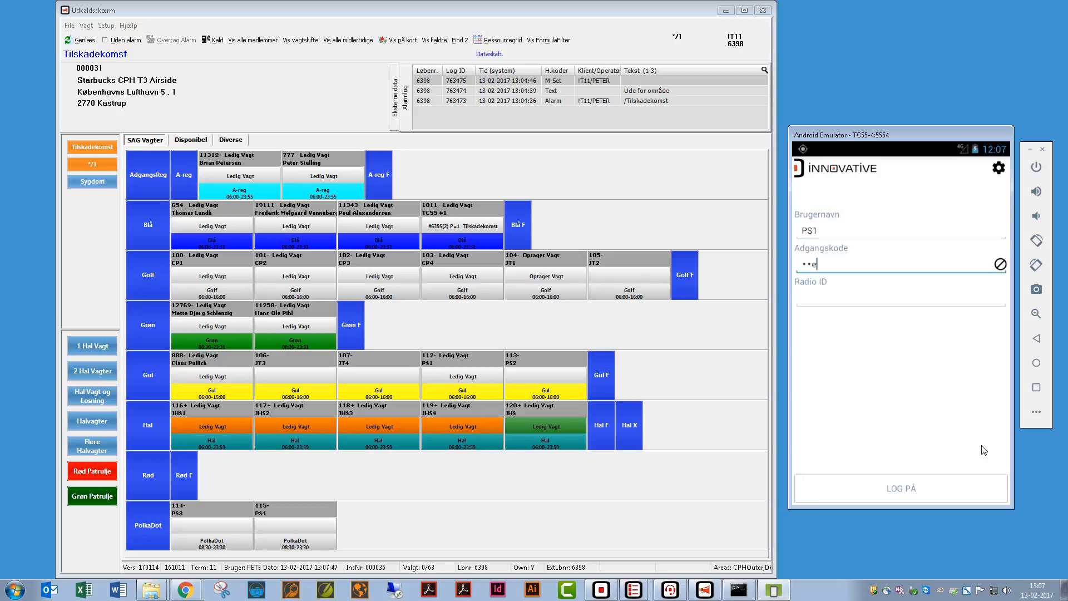
type("•")
key("Tab")
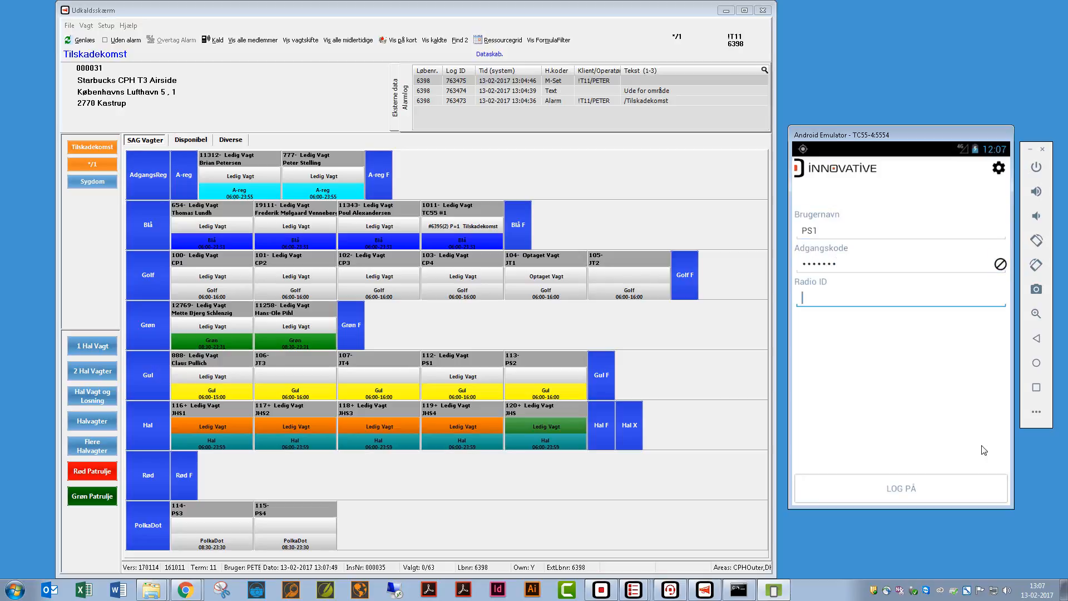
type("962")
left_click(901, 489)
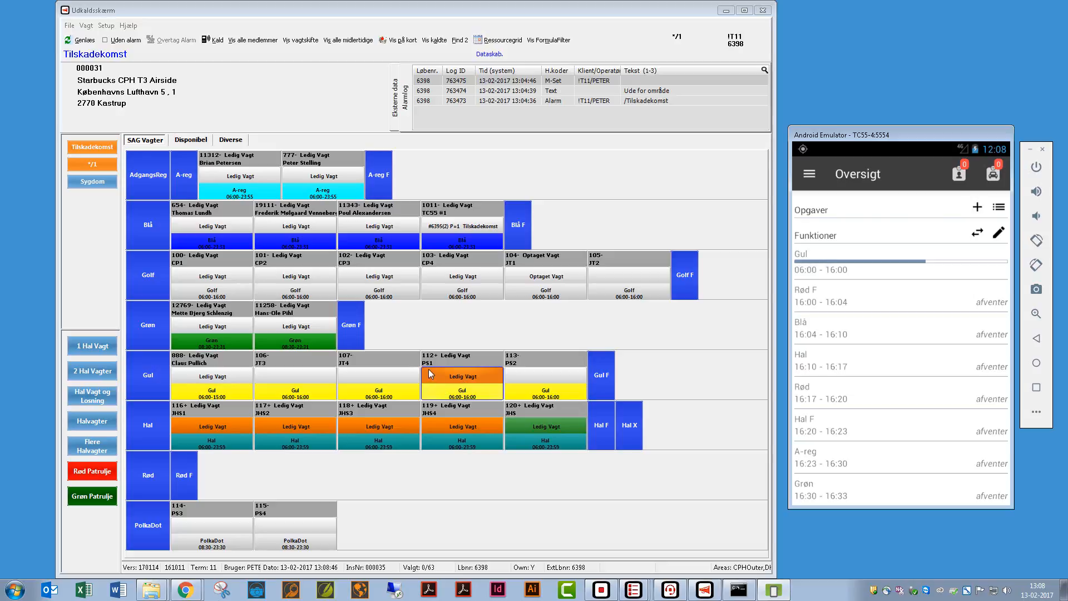
left_click(809, 174)
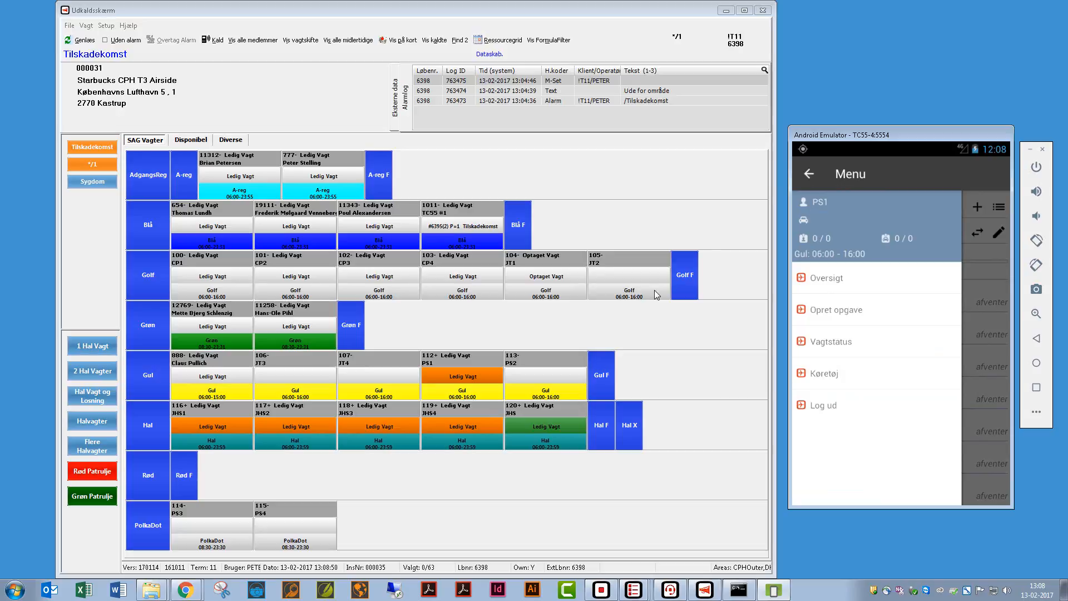
left_click(438, 378)
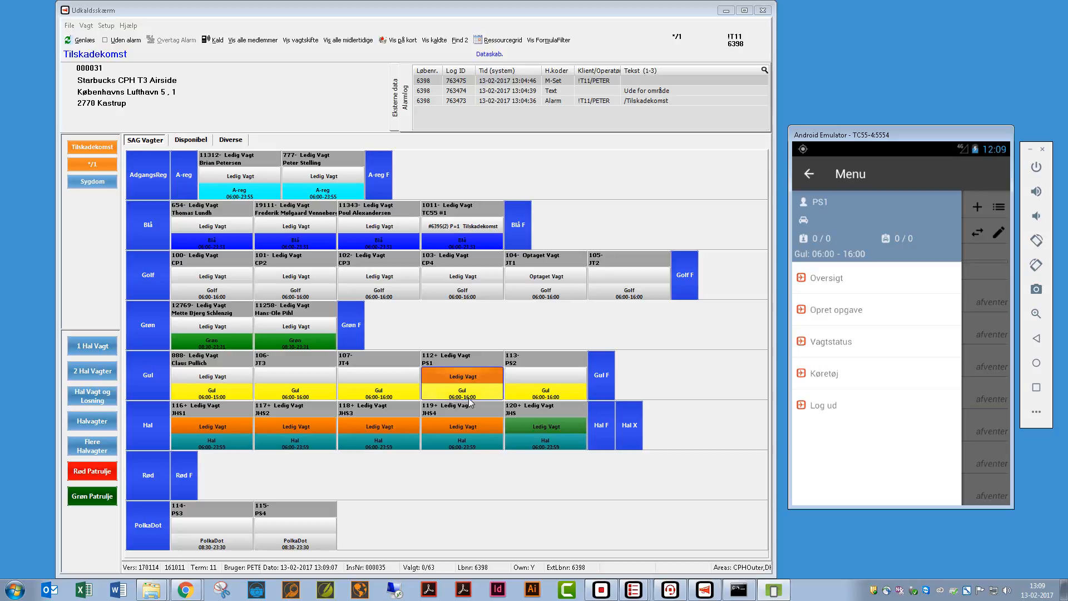
left_click(809, 174)
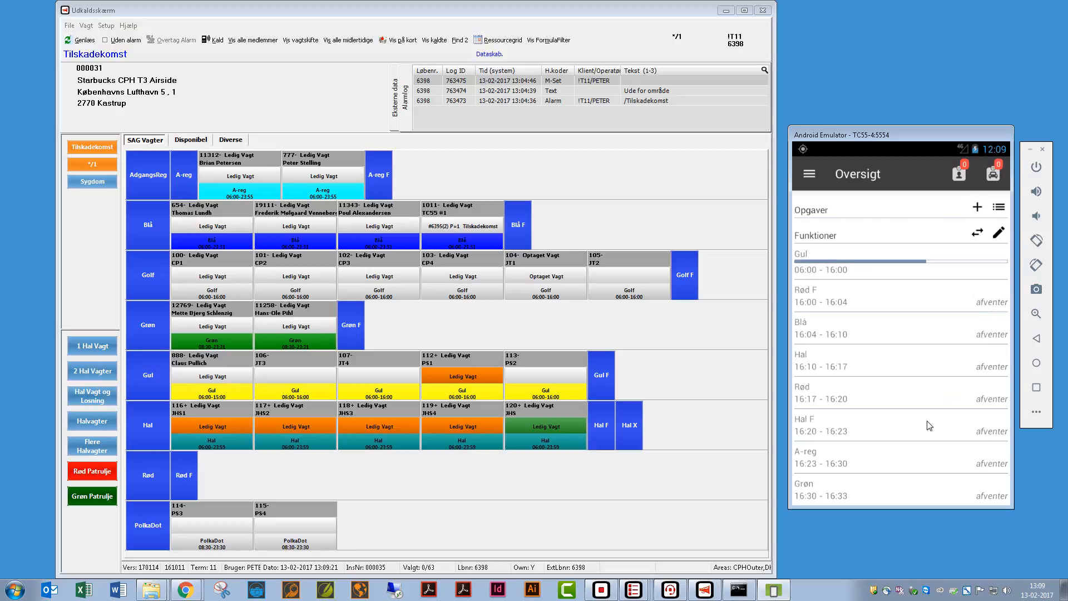
scroll(954, 335, "down", 2)
scroll(946, 405, "up", 2)
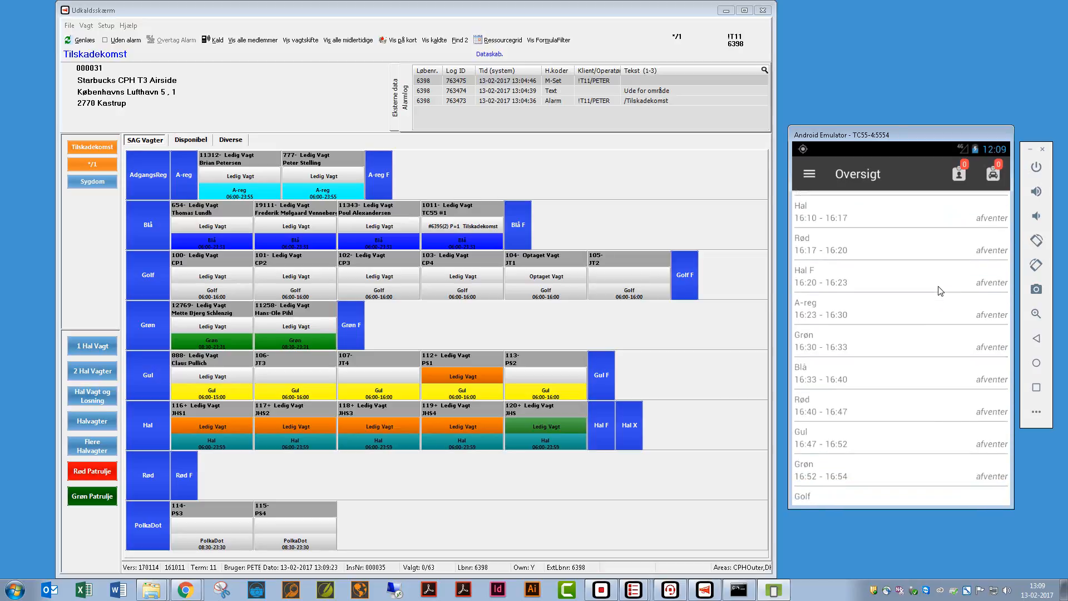
scroll(930, 412, "up", 1)
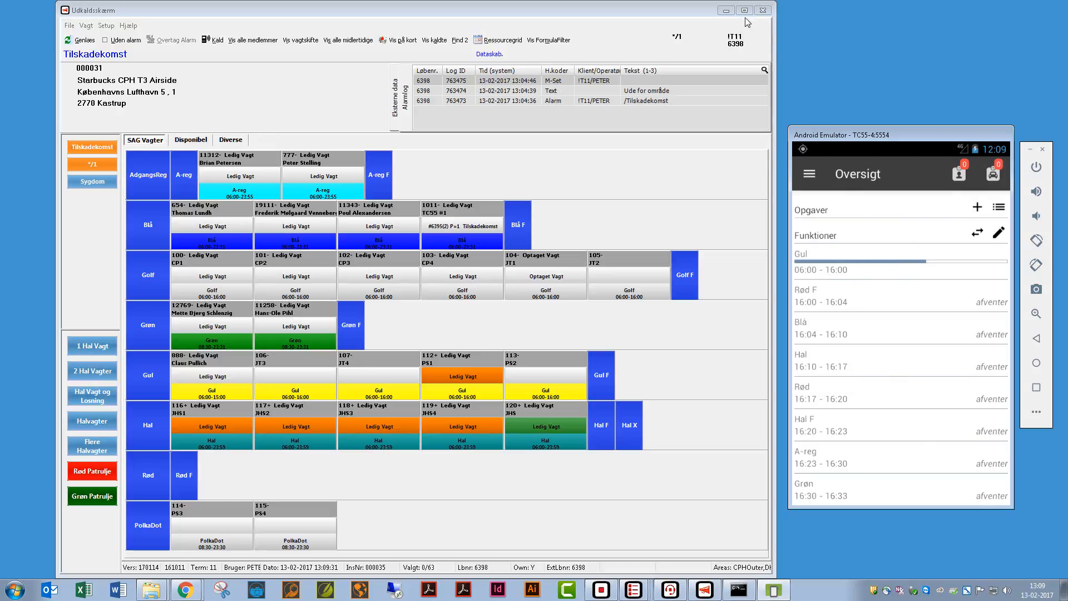
left_click(727, 11)
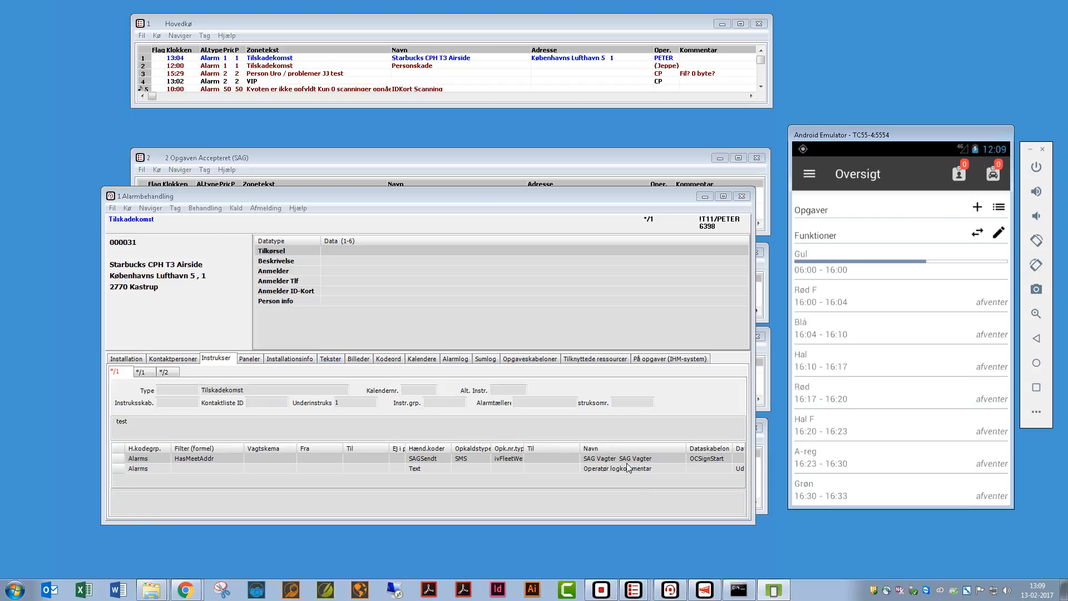
left_click(705, 589)
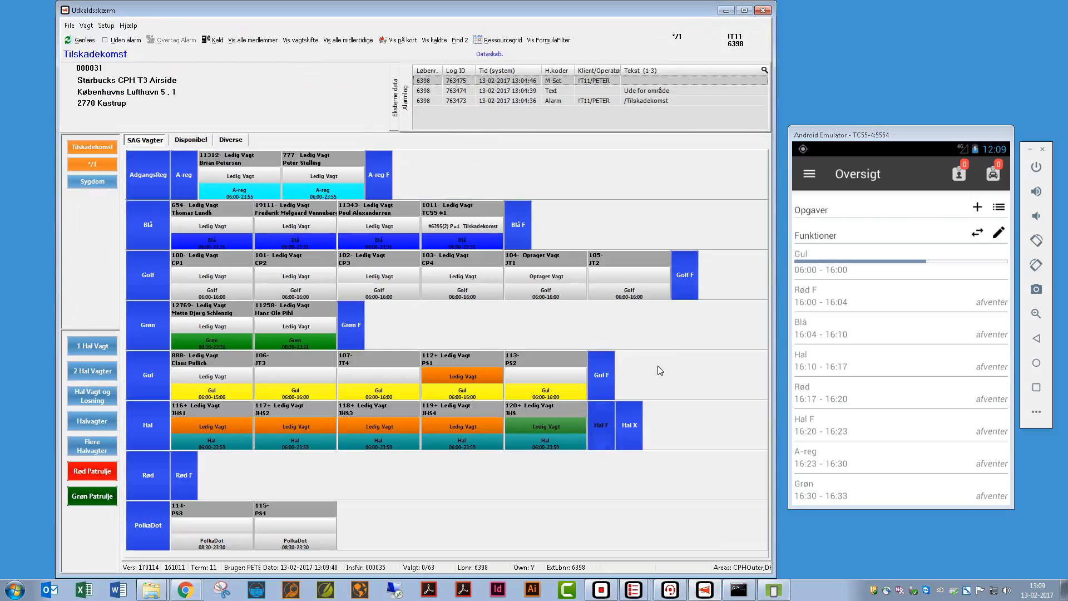
- Send the Tilskadekomst callout to guard shift 112+ PS1 from its Ledig Vagt cell
double_click(470, 389)
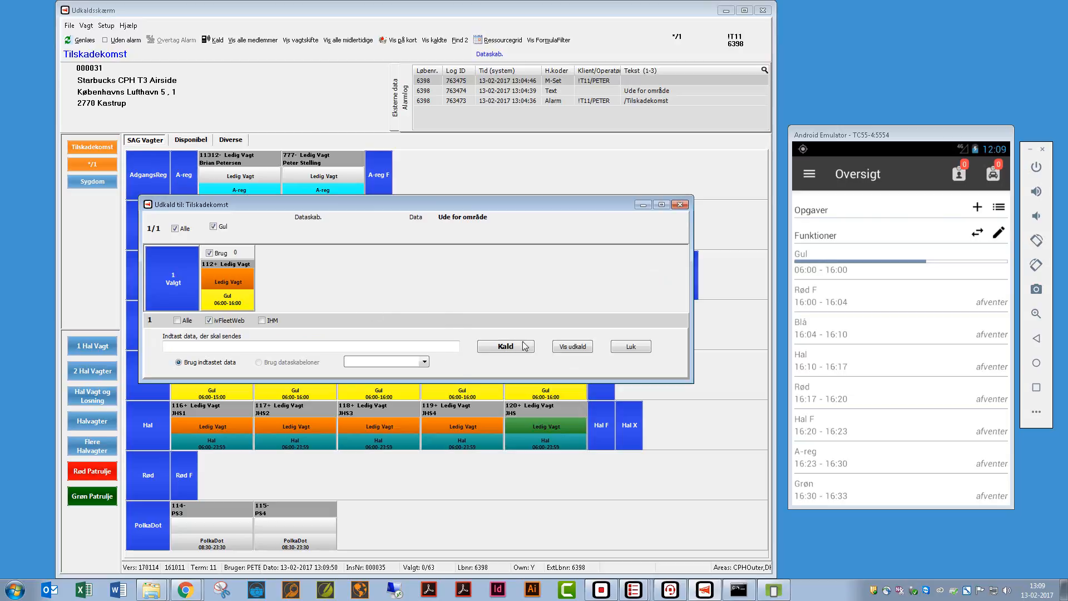
left_click(505, 347)
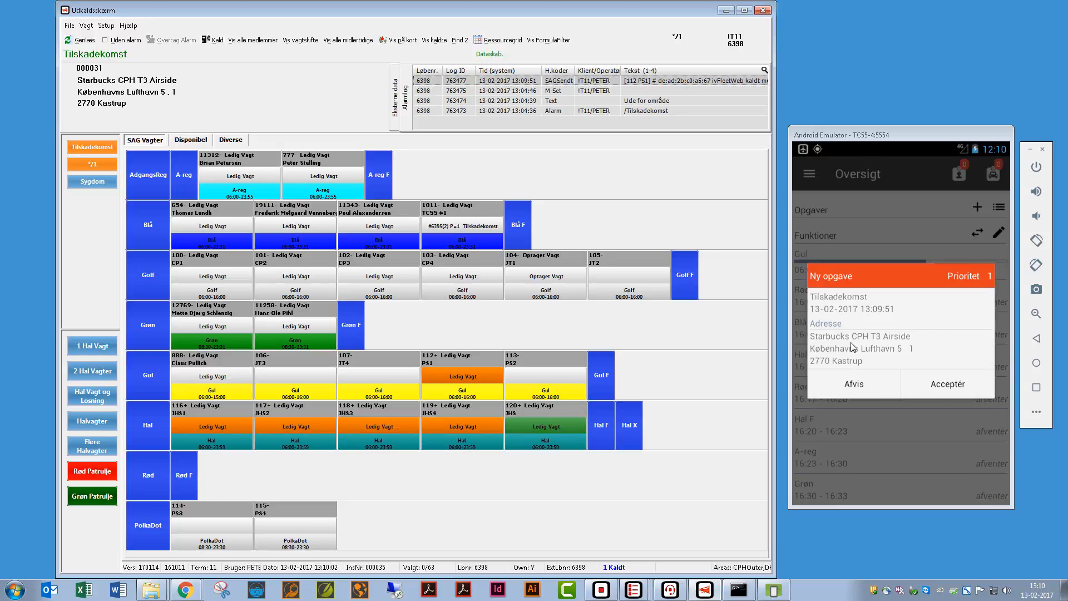
- Accept the Tilskadekomst task on the phone and open it in the app and accepted queue
left_click(949, 385)
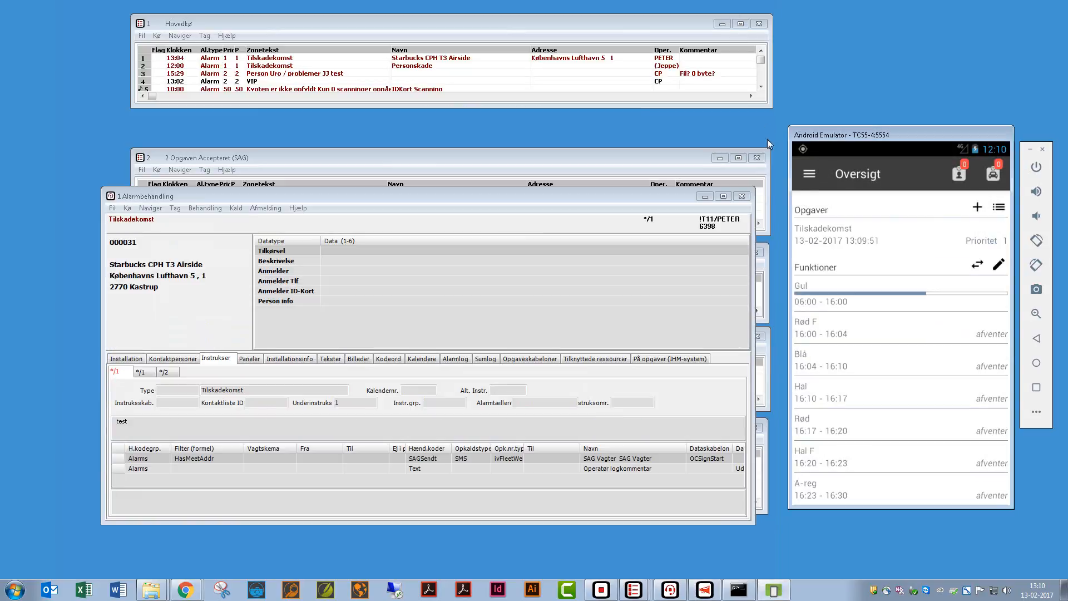
left_click(762, 10)
left_click(707, 196)
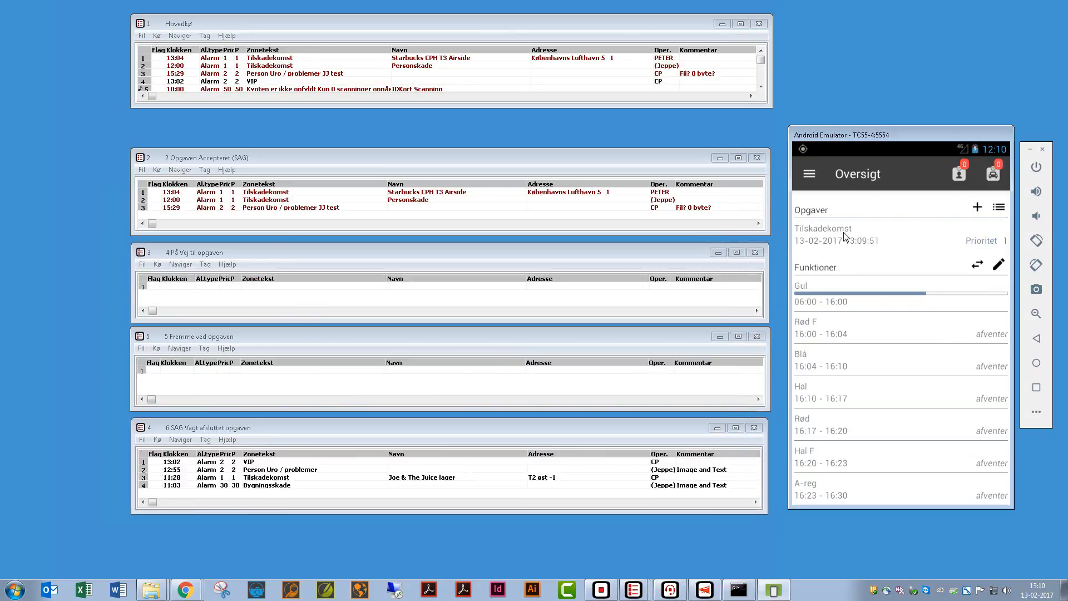
left_click(894, 246)
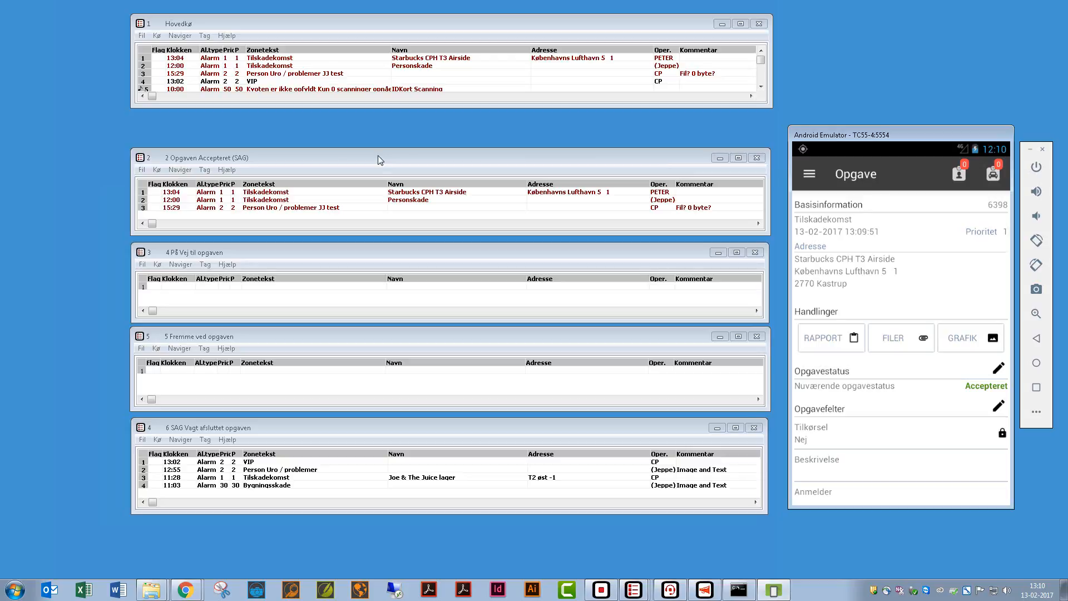
left_click(294, 192)
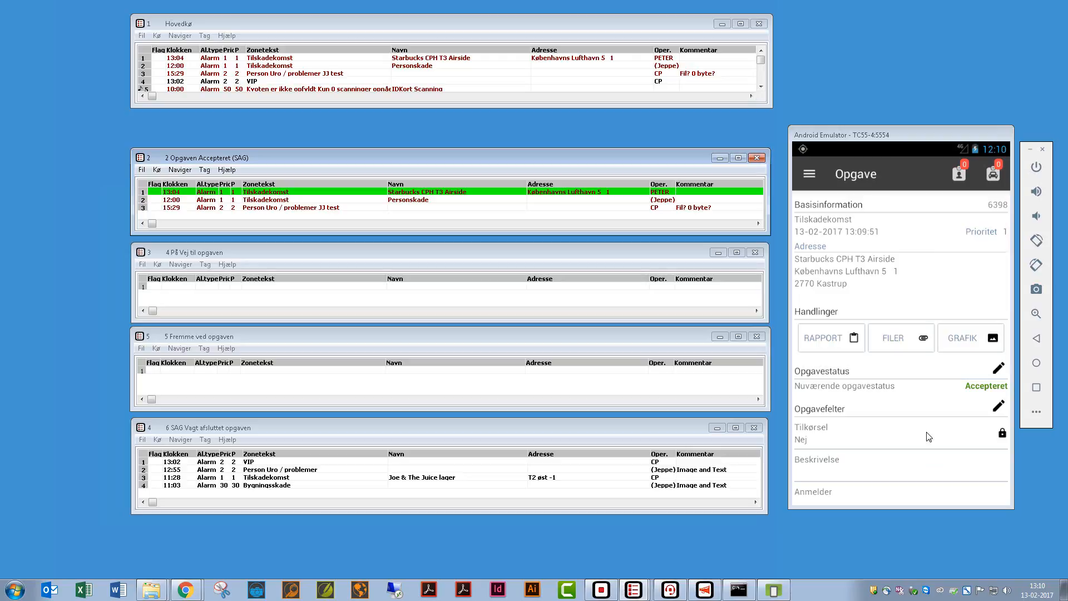
left_click(996, 377)
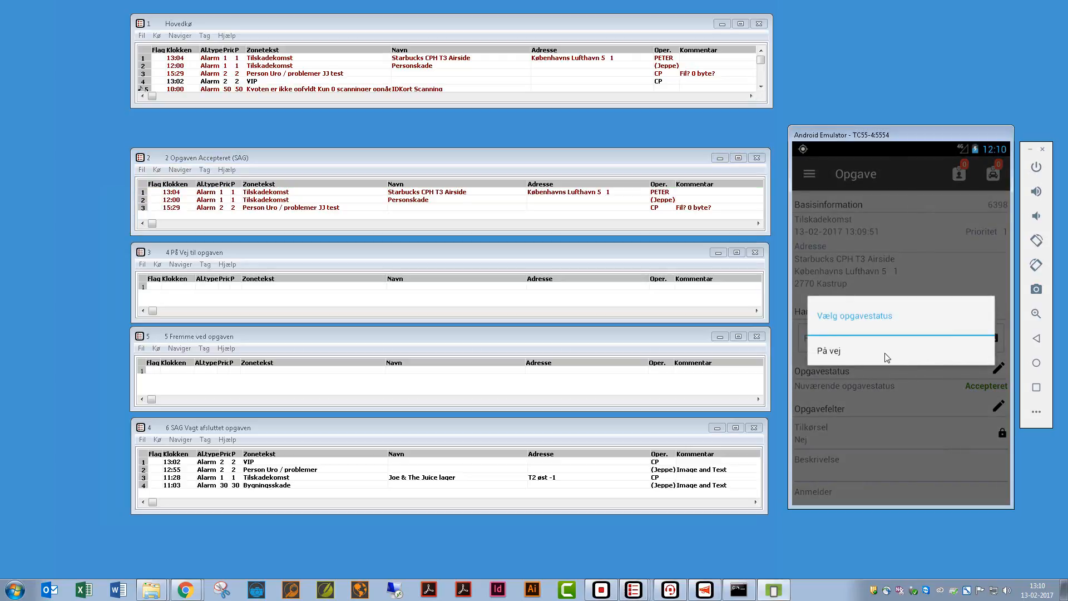
- Set the Tilskadekomst task status to På vej in the guard app and review its details
left_click(829, 351)
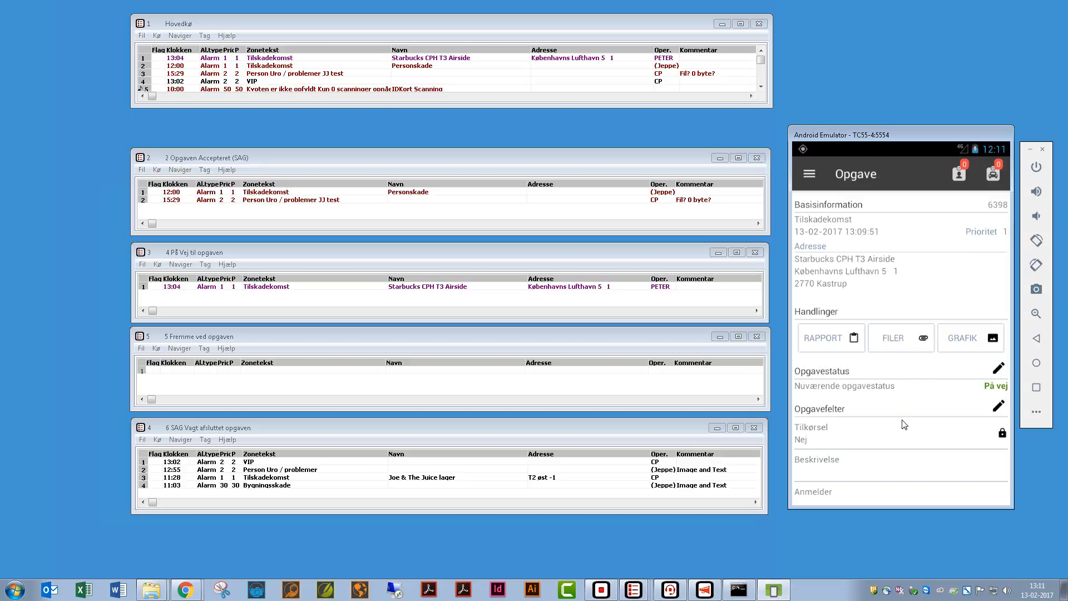
left_click_drag(908, 375, 922, 311)
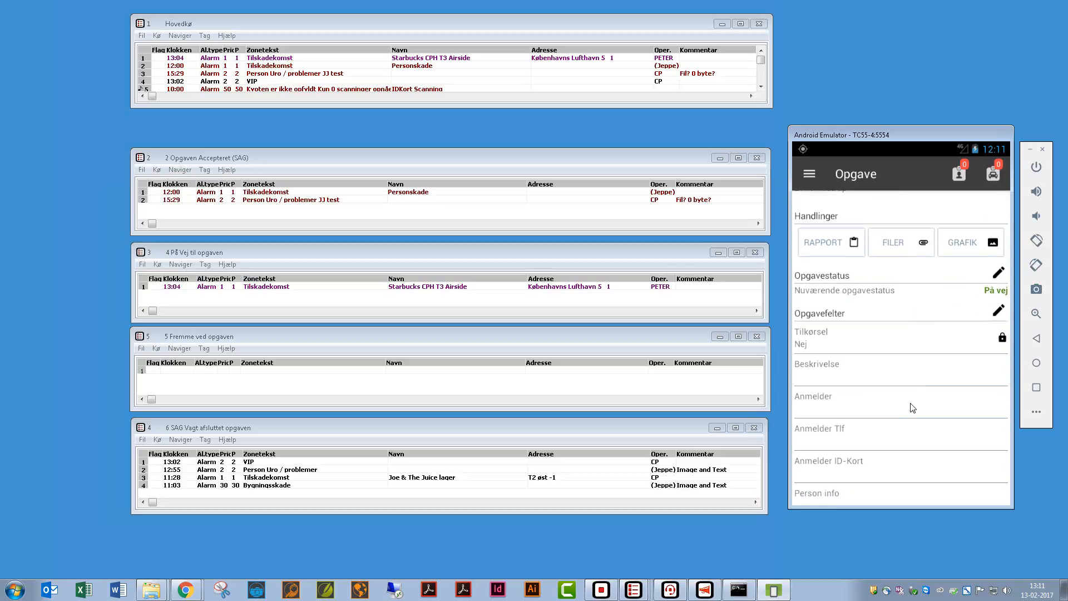
scroll(923, 339, "down", 2)
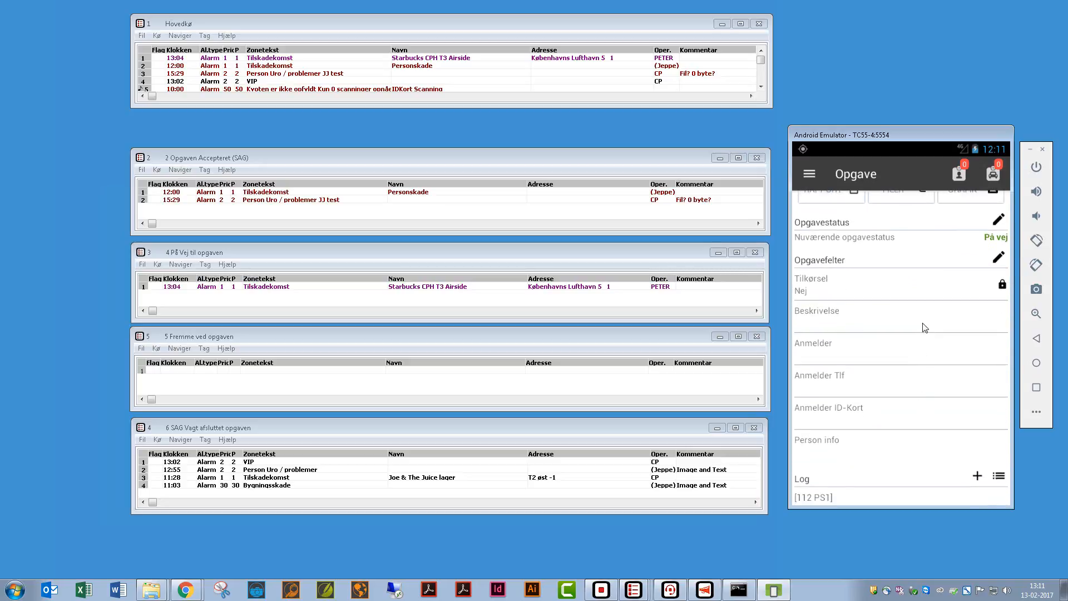
scroll(921, 334, "down", 2)
scroll(915, 340, "up", 5)
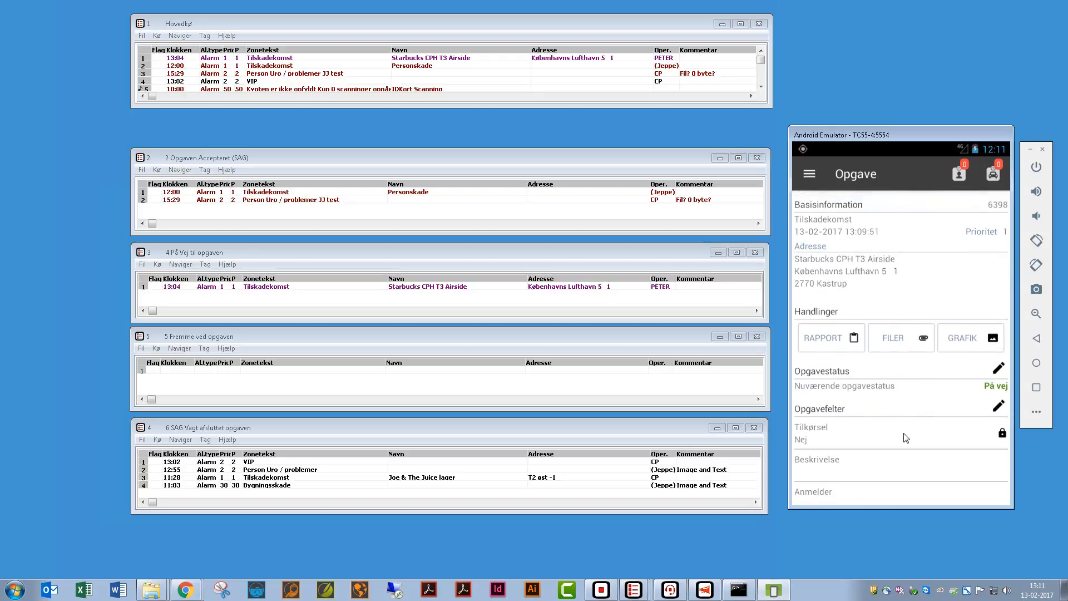
- Set the Tilskadekomst task status to Fremme, then open it from queue 5 and scroll to Log
left_click(995, 372)
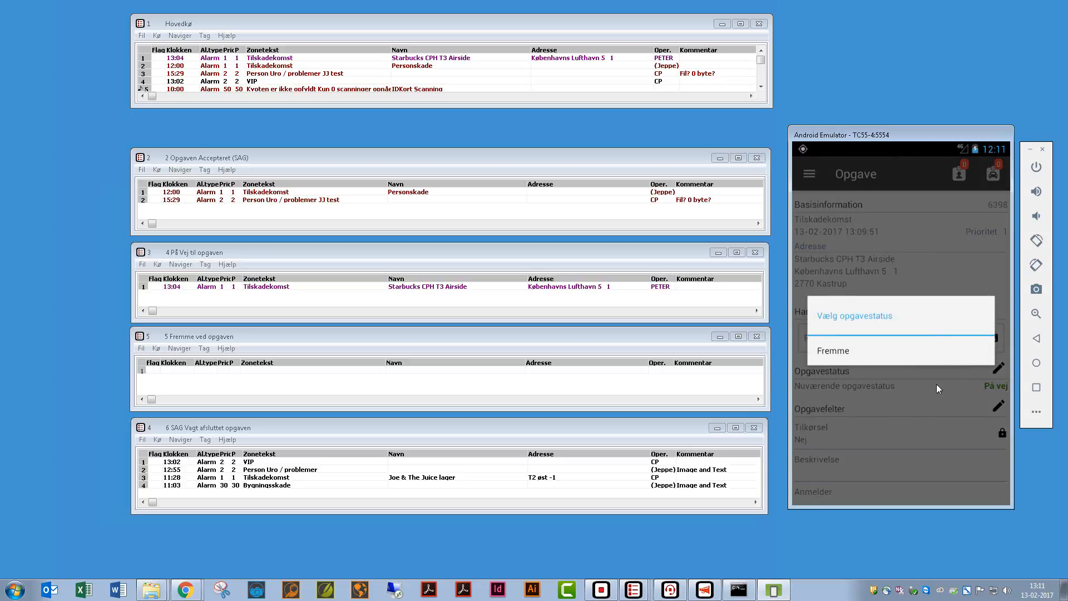
left_click(836, 350)
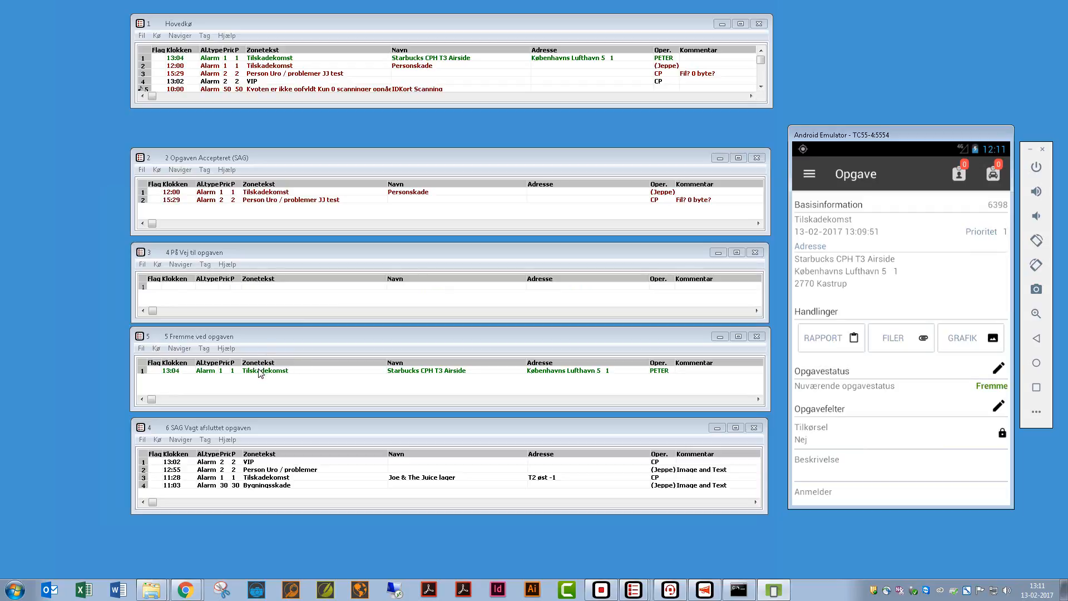
left_click(261, 372)
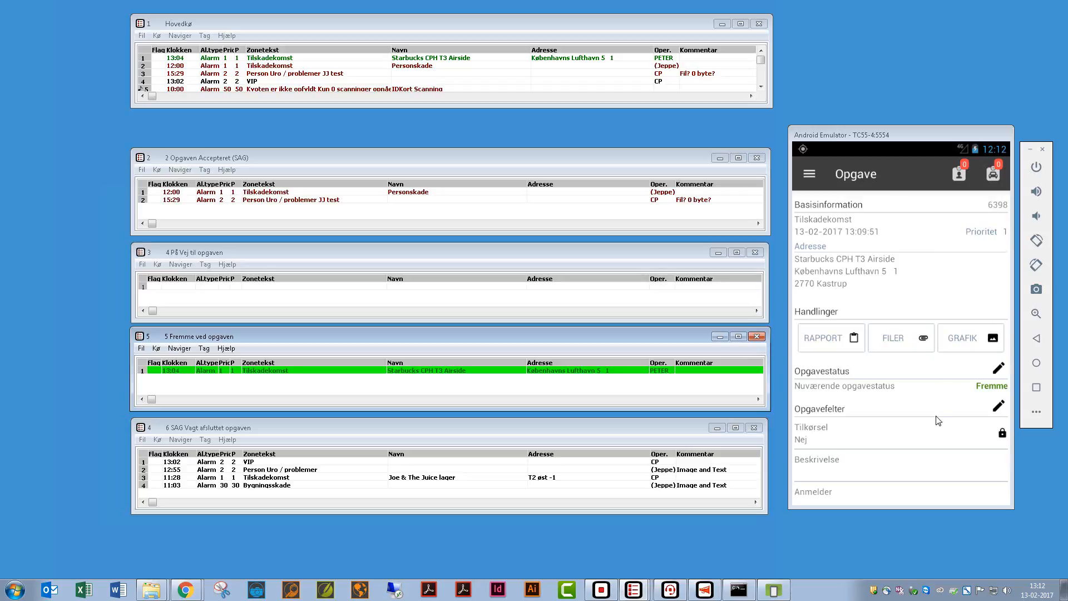
scroll(936, 447, "down", 5)
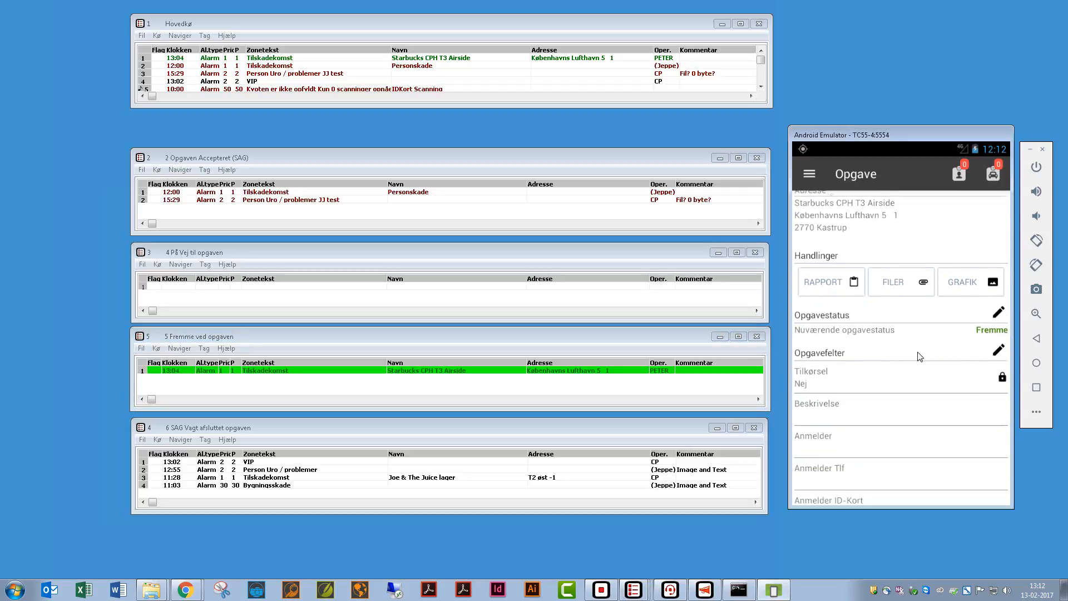
left_click_drag(913, 426, 918, 375)
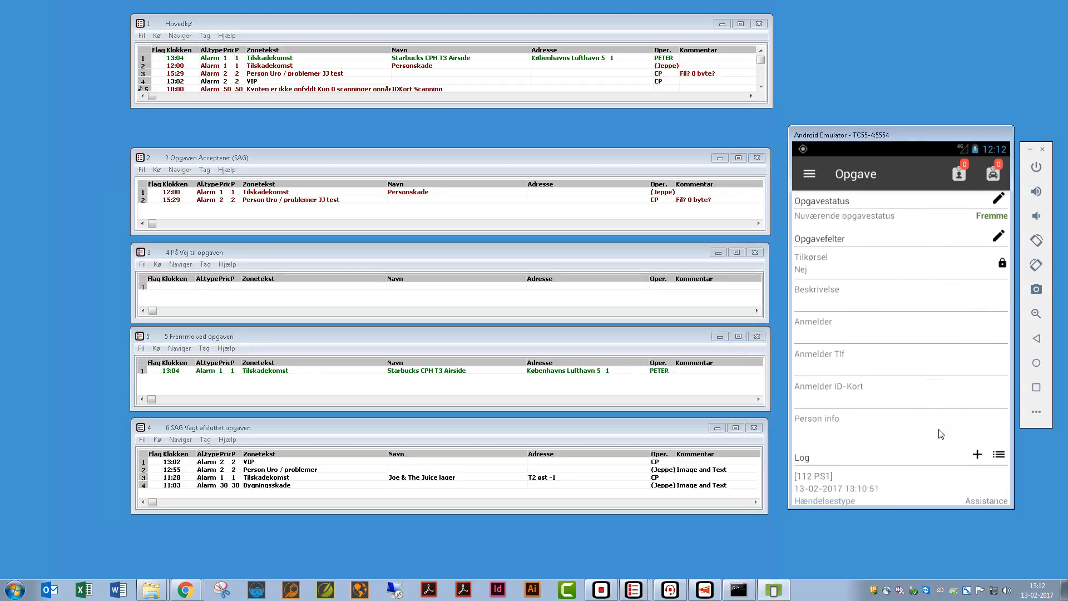
- Add a log entry reading 'Picture' with a camera photo attached and save it
left_click(977, 455)
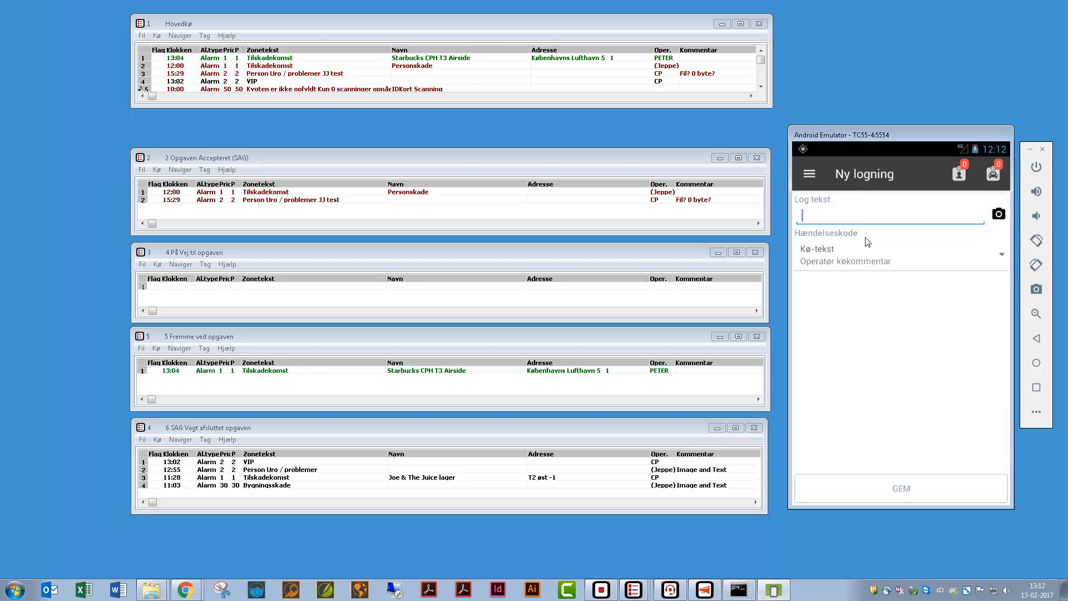
type("Pictreure")
left_click(997, 216)
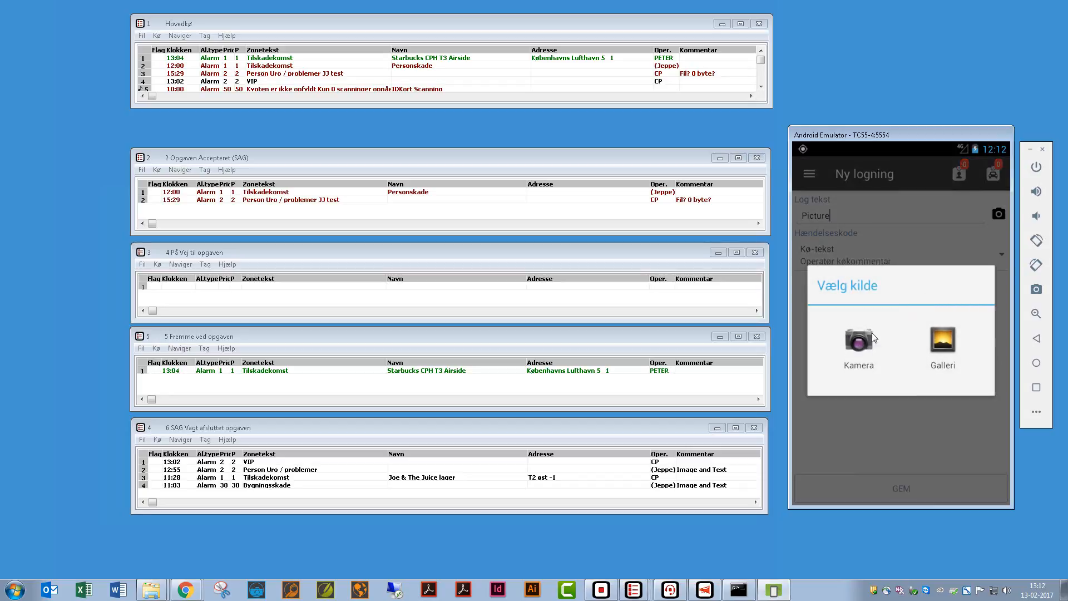
left_click(842, 346)
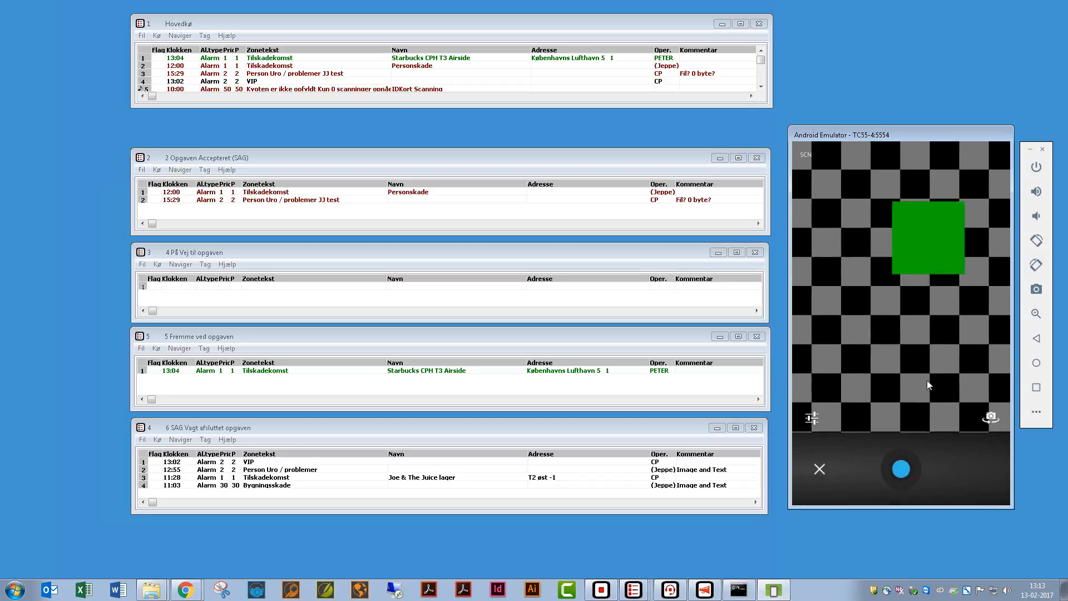
left_click(900, 469)
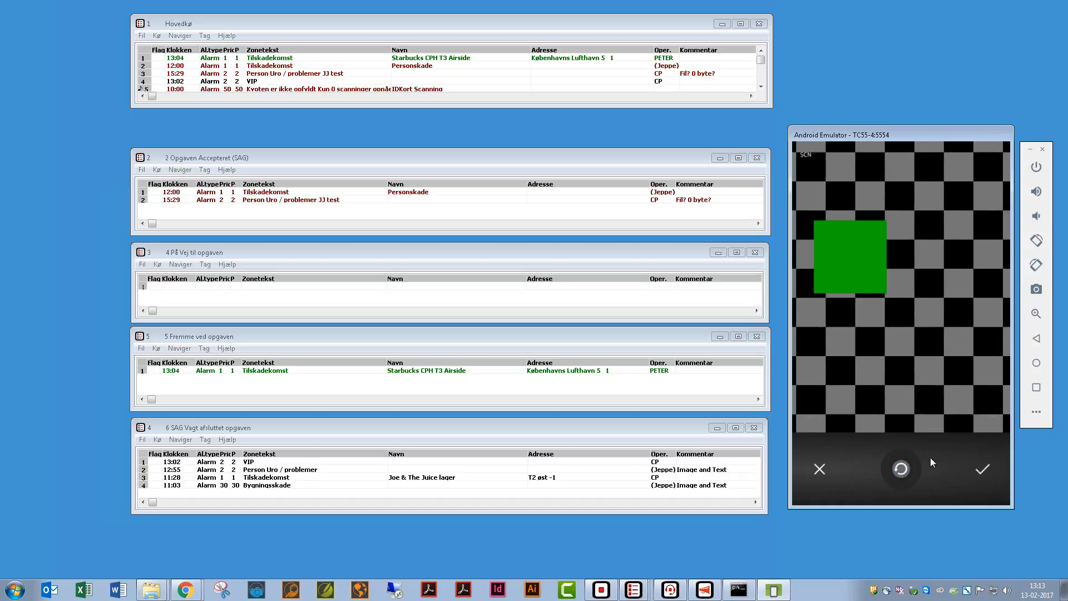
left_click(979, 472)
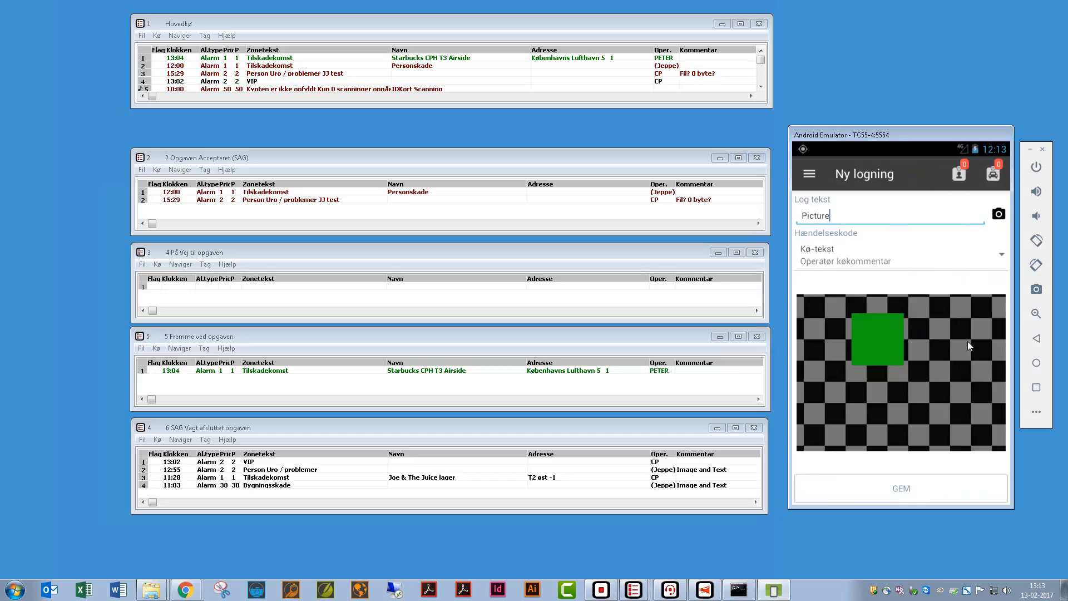
left_click(920, 489)
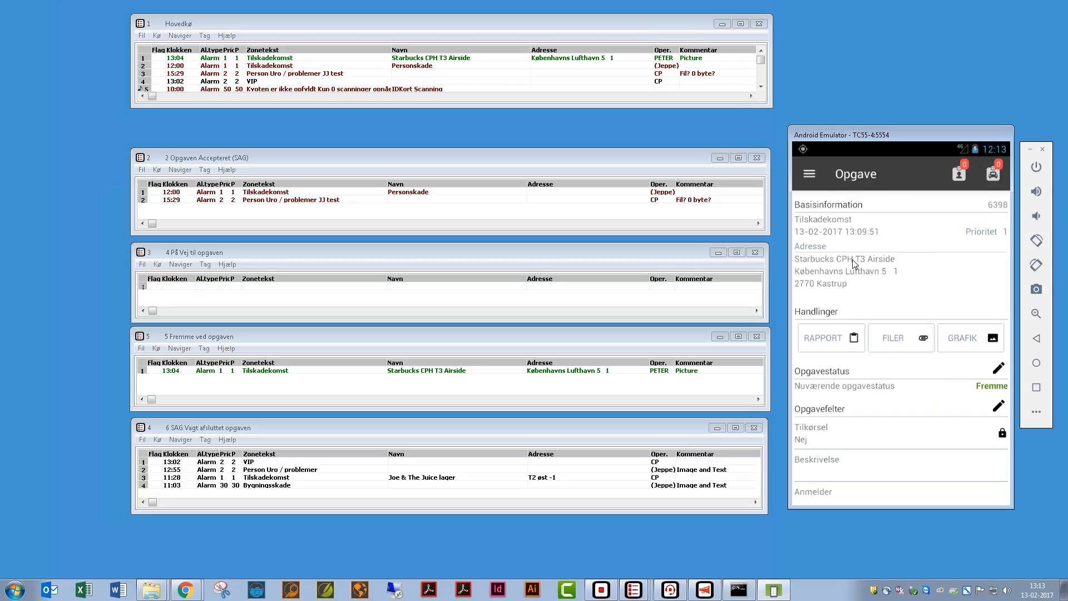
left_click(692, 58)
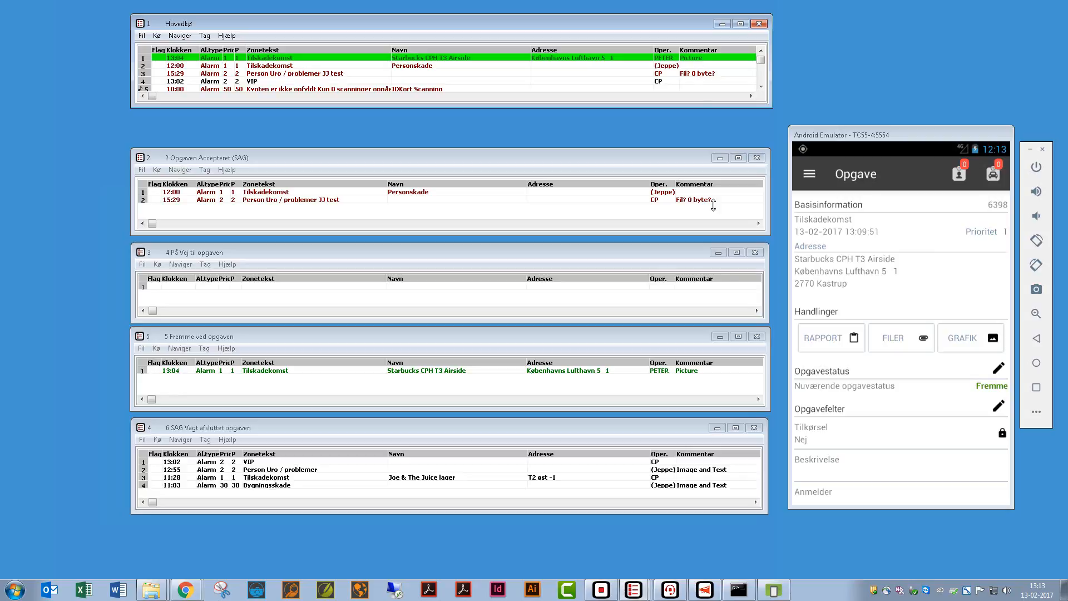
double_click(712, 370)
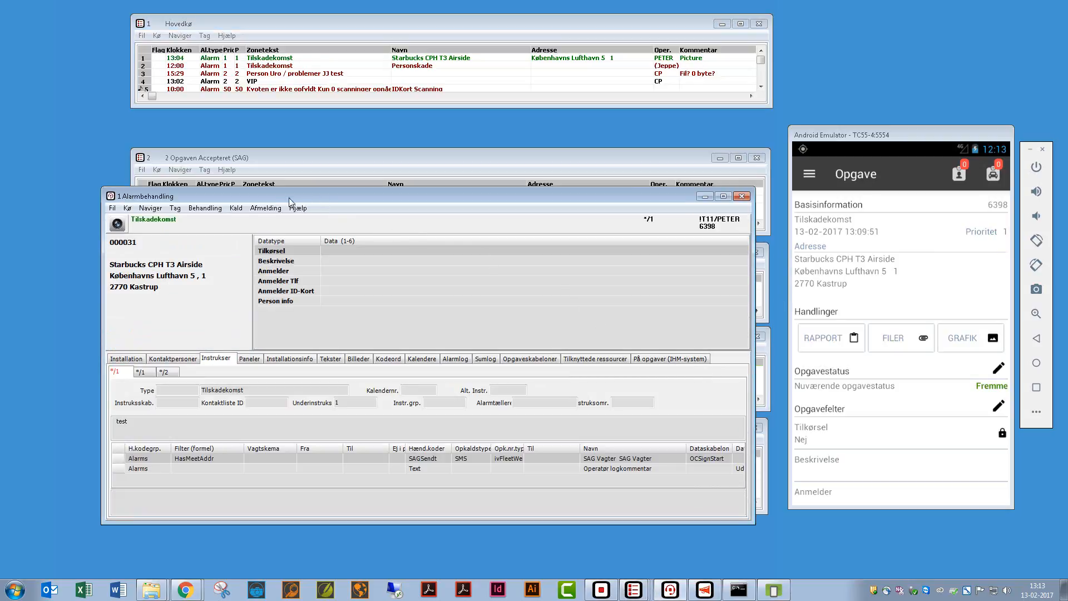
left_click(118, 226)
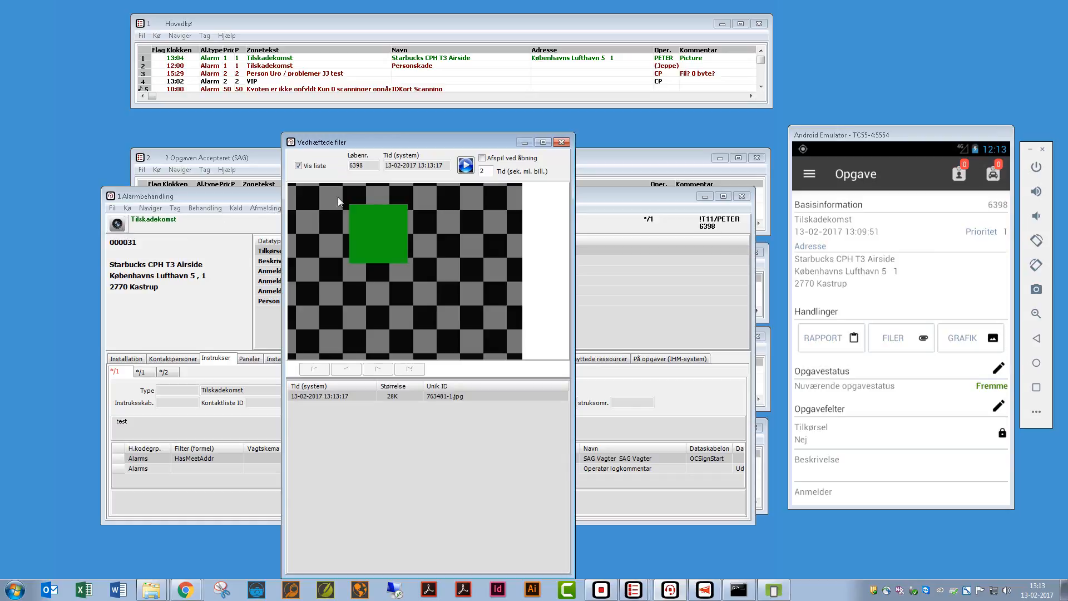
left_click_drag(410, 145, 418, 132)
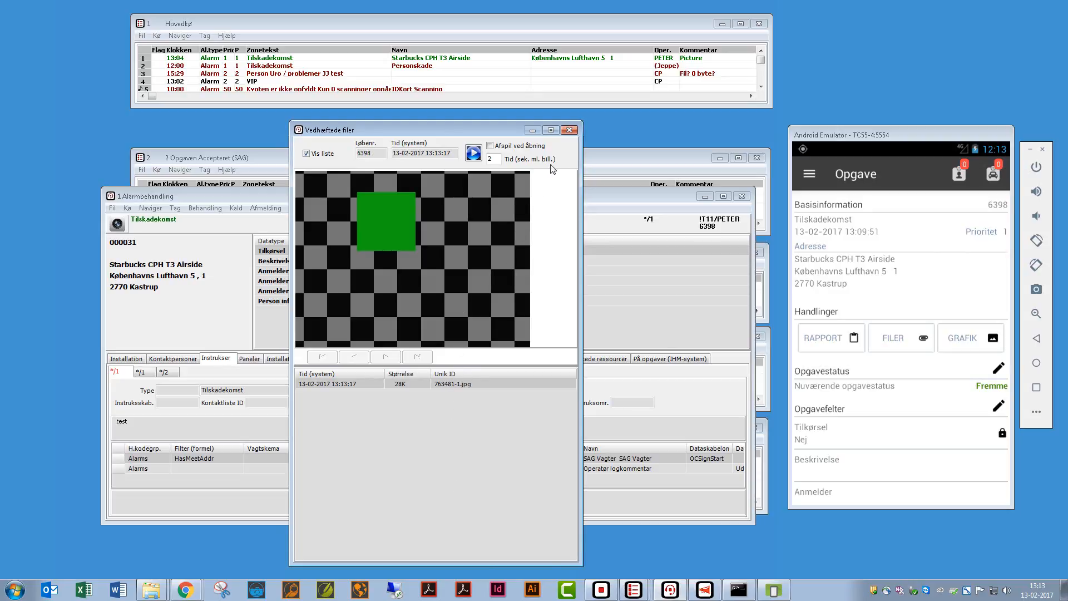
left_click(568, 130)
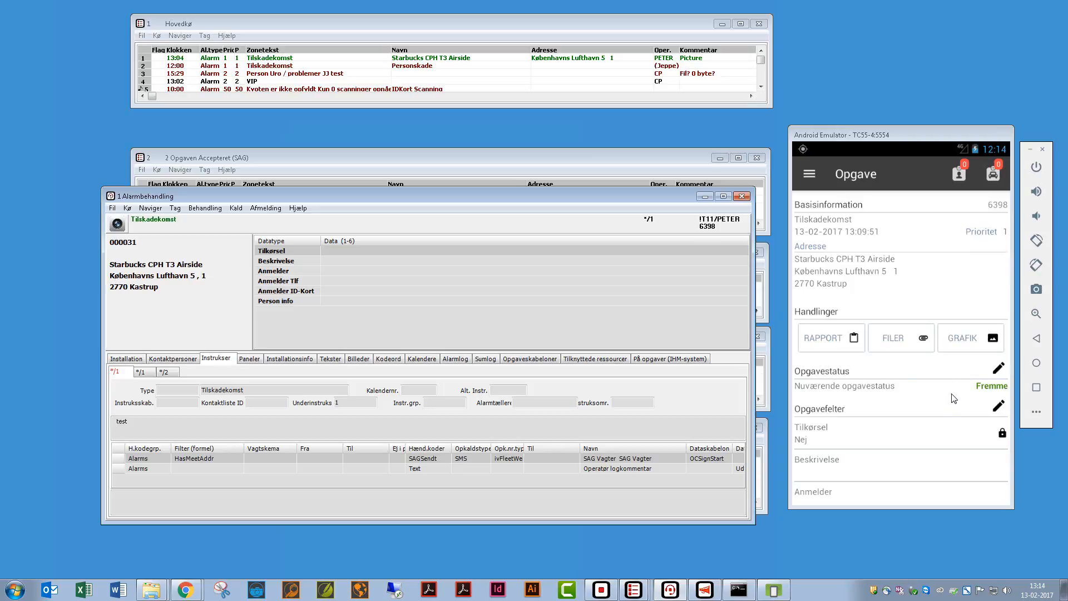
left_click(705, 196)
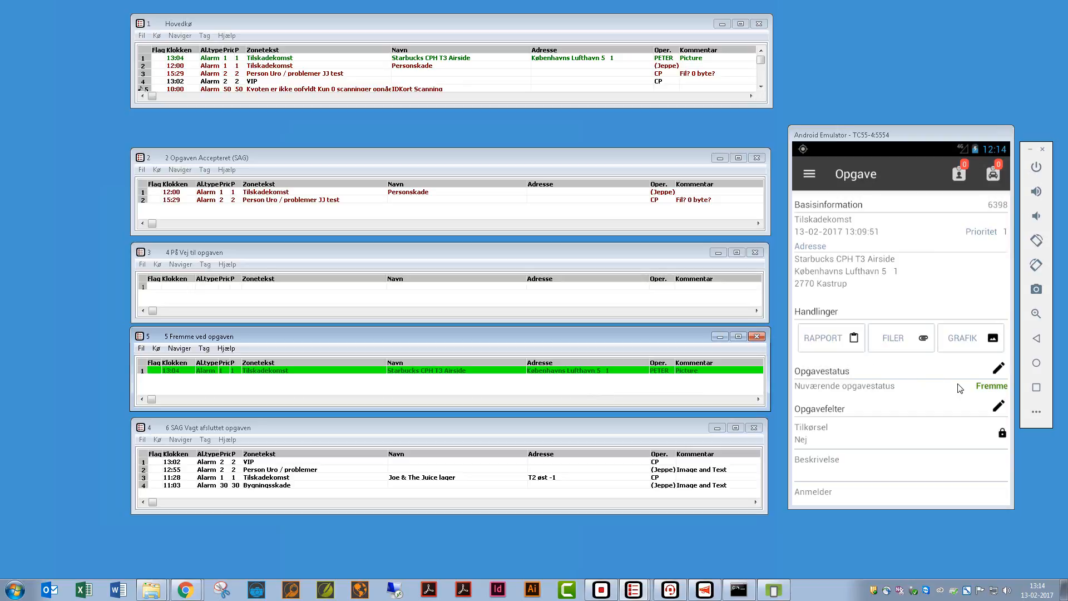
- Set the Tilskadekomst task status to Fri and return the guard app to Oversigt
left_click(1002, 369)
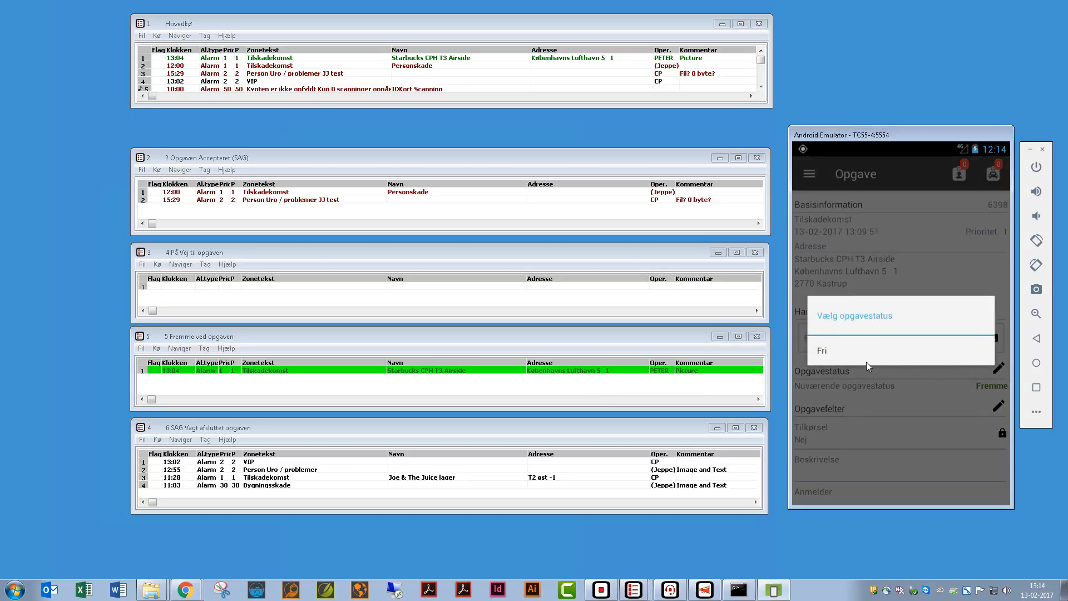
left_click(823, 352)
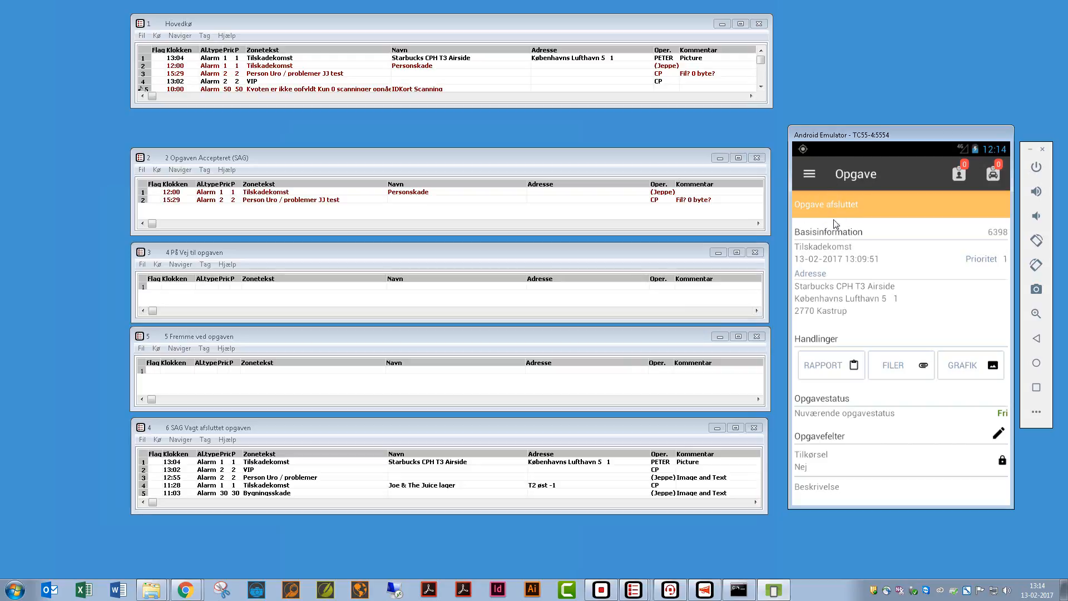
left_click(1037, 340)
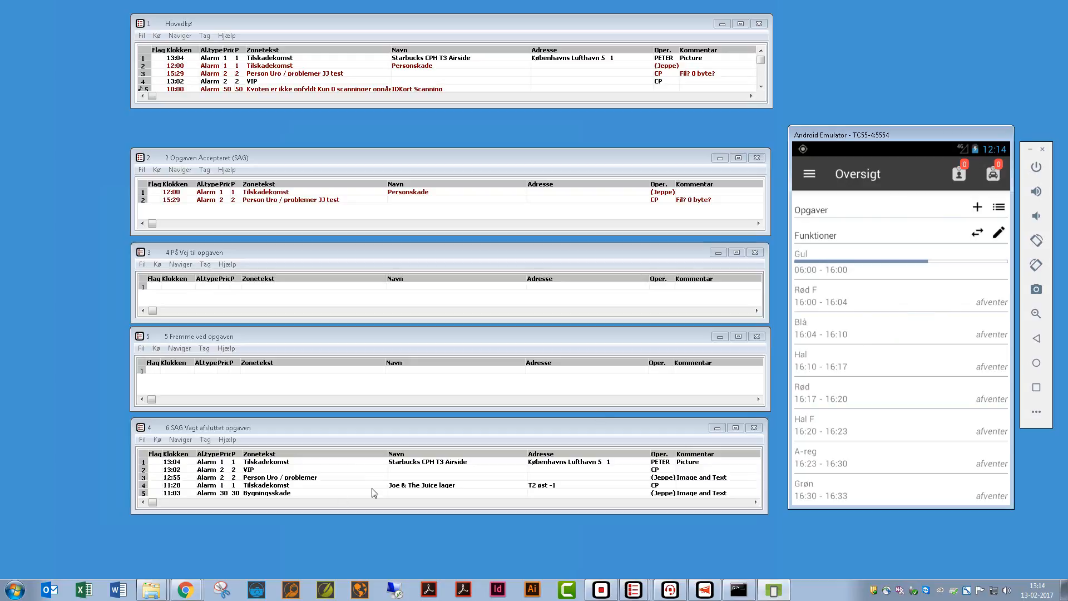
- Open the completed 13:04 Tilskadekomst alarm, view its attached photo, then show its Alarmlog
double_click(301, 461)
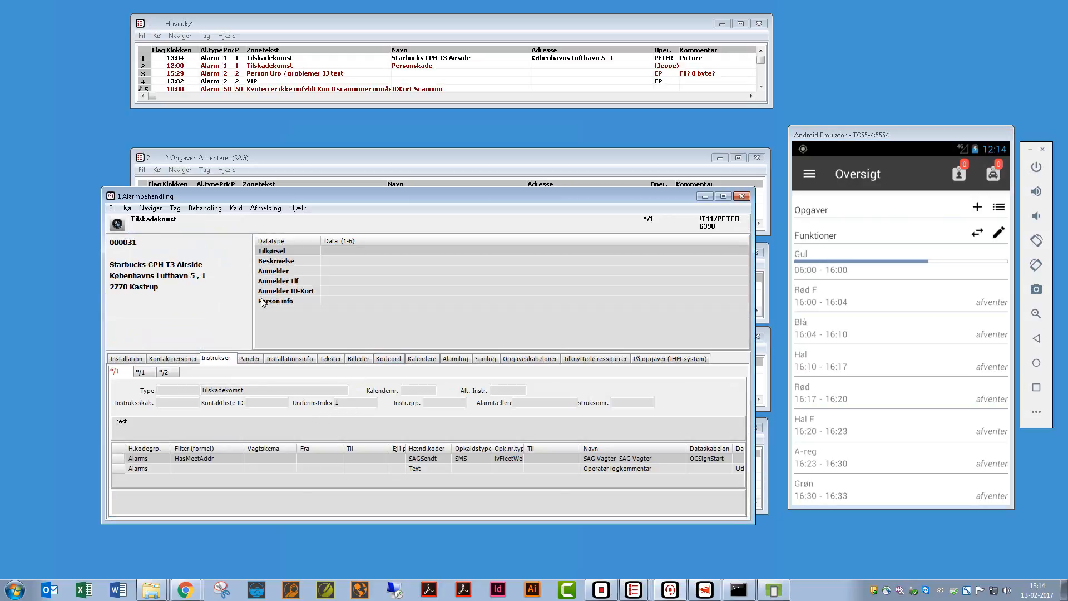
left_click(118, 224)
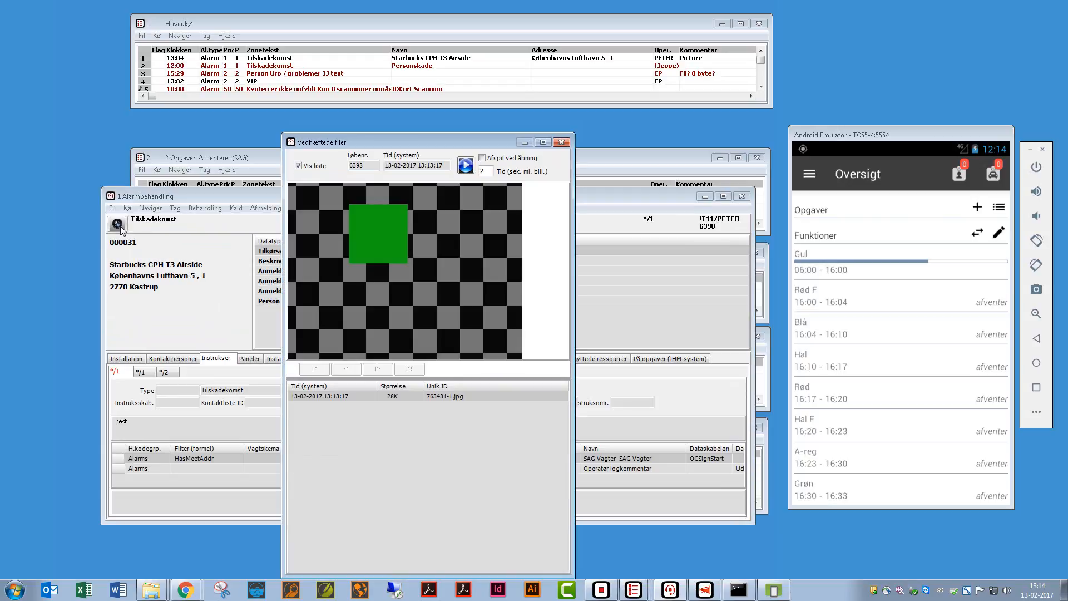
left_click(561, 142)
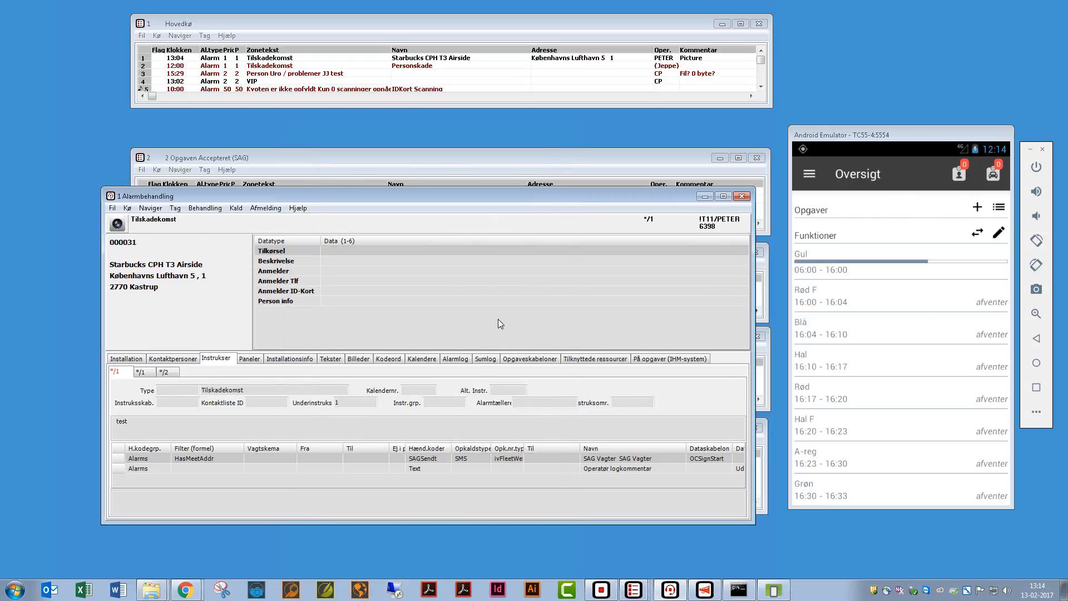
left_click(449, 361)
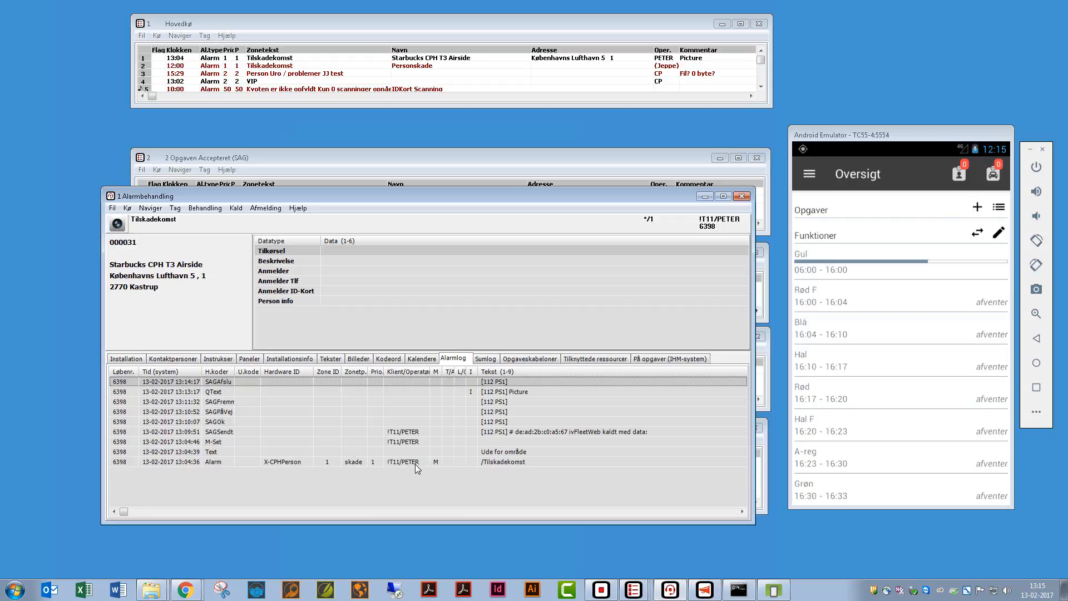
- Review the log entries from SAGSendt through the picture note to the final SAGAfslu
left_click(499, 431)
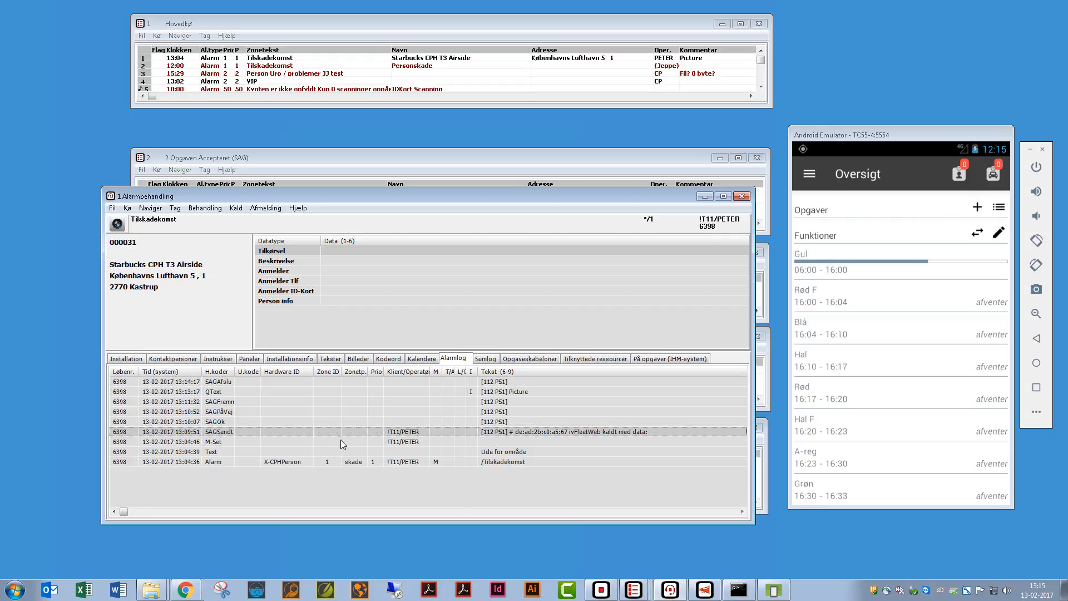
left_click(226, 423)
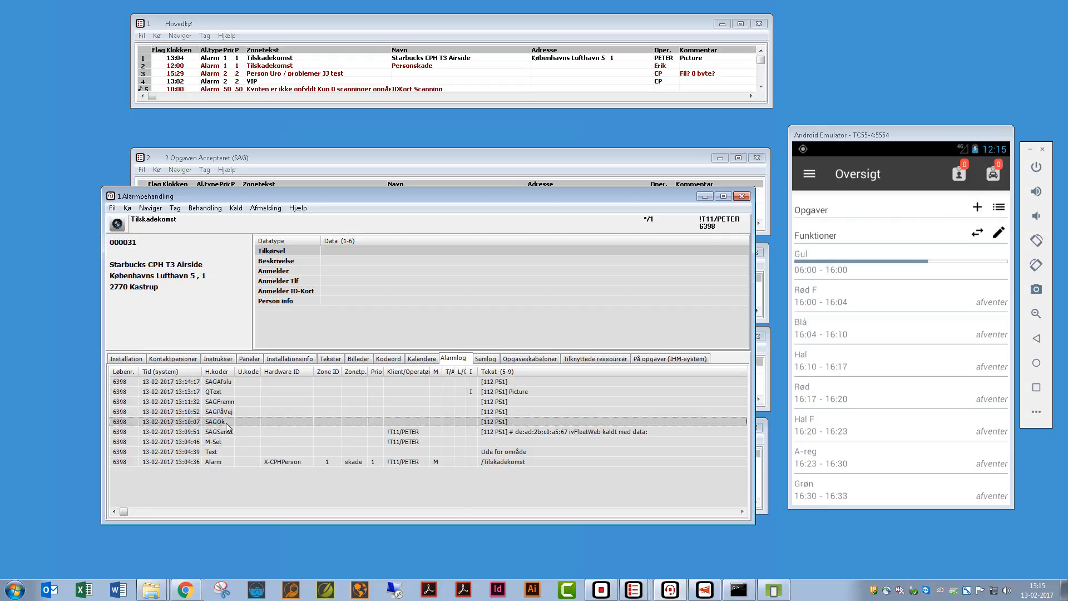
left_click(224, 412)
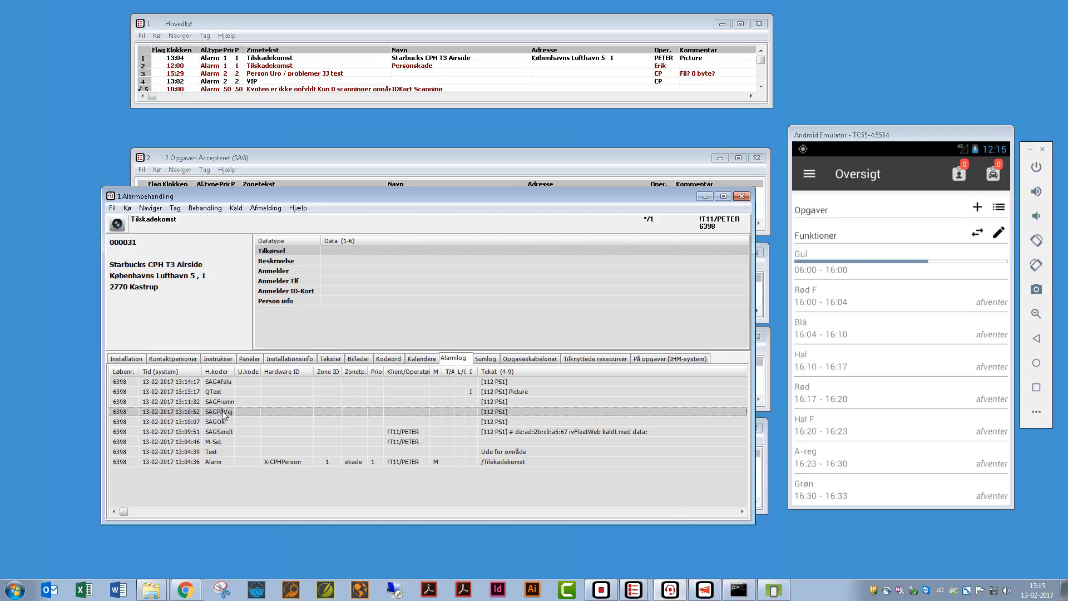
left_click(223, 404)
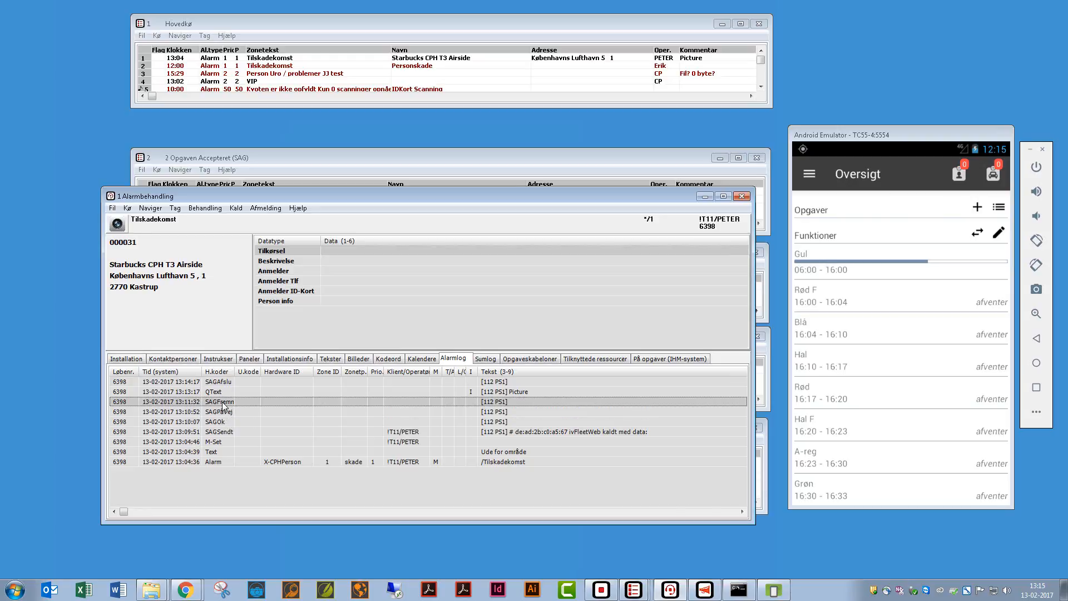
left_click(225, 392)
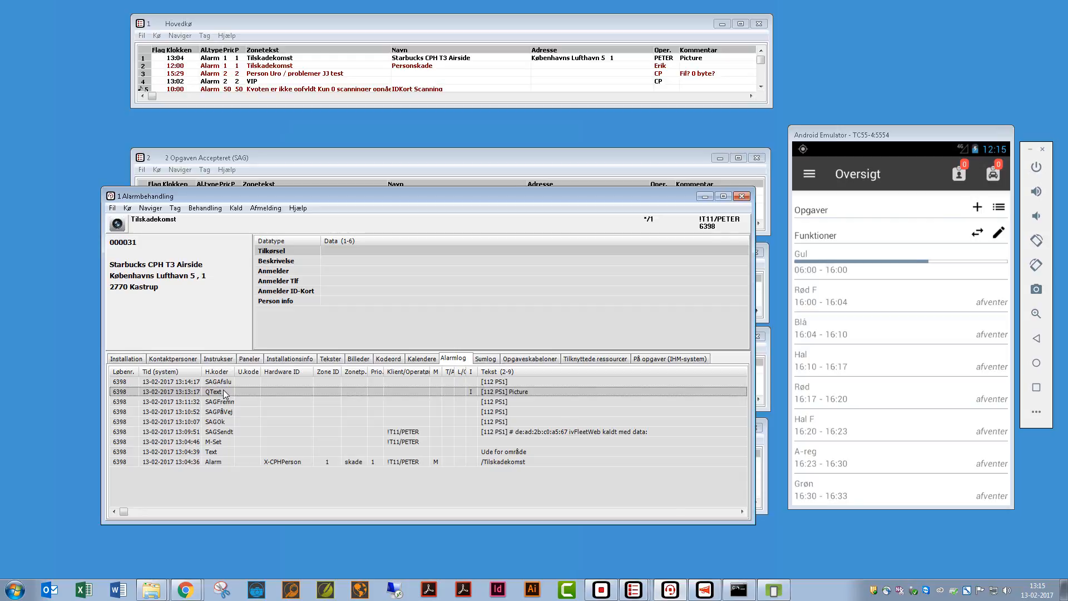
left_click(225, 383)
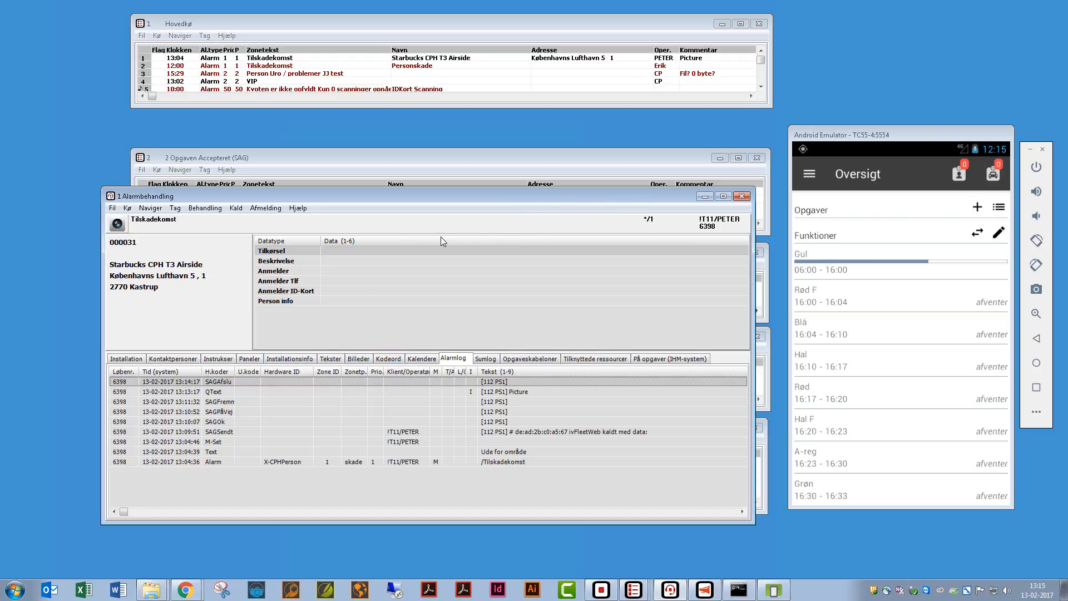
- Sign off the alarm via Afmelding > Test, confirm, and minimise Alarmbehandling
left_click(266, 209)
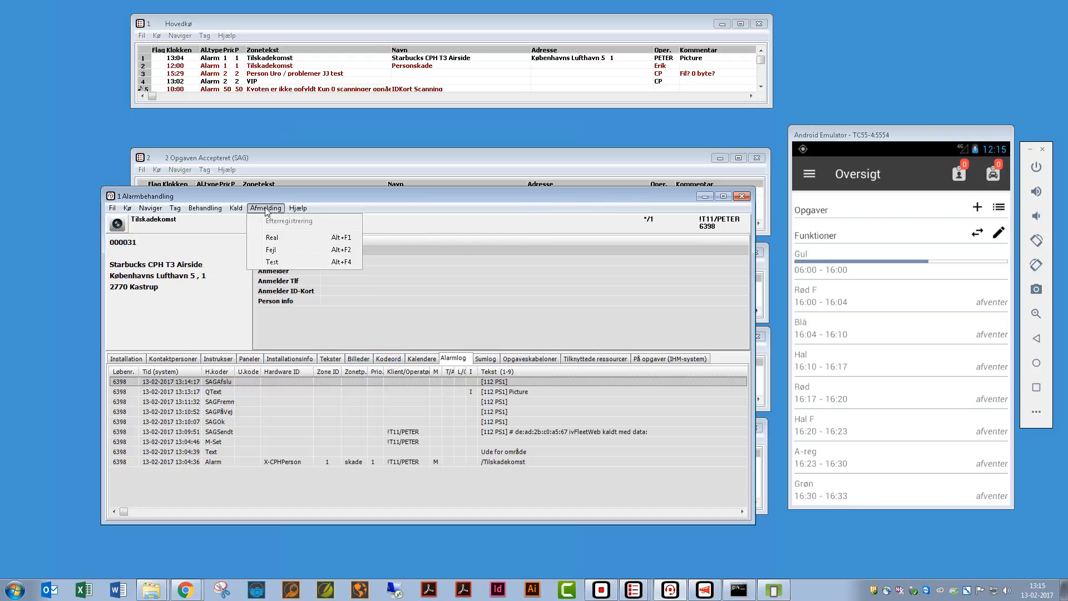
left_click(272, 262)
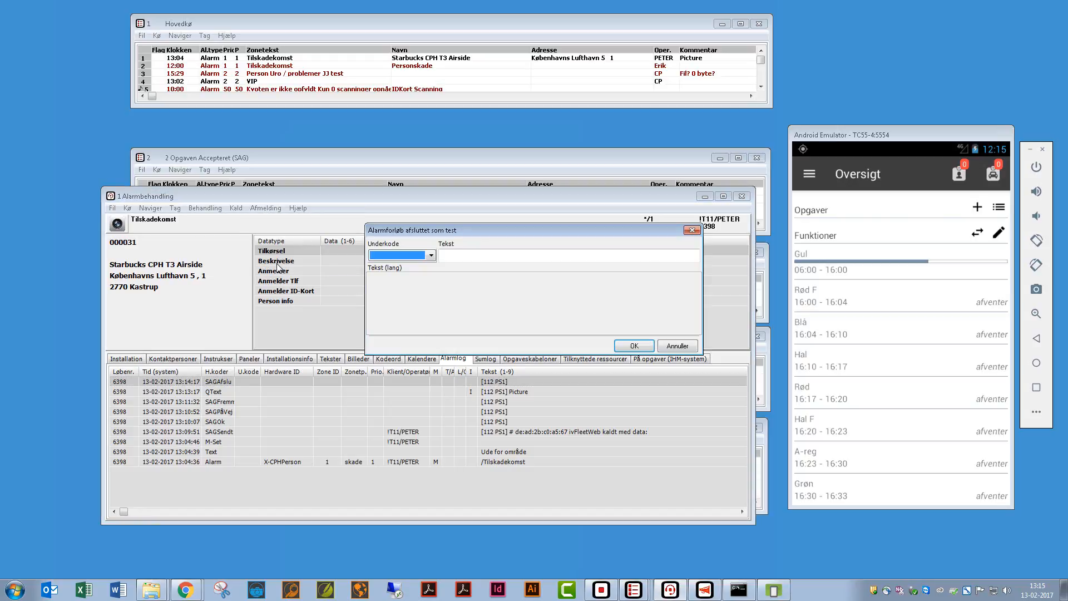
left_click(645, 343)
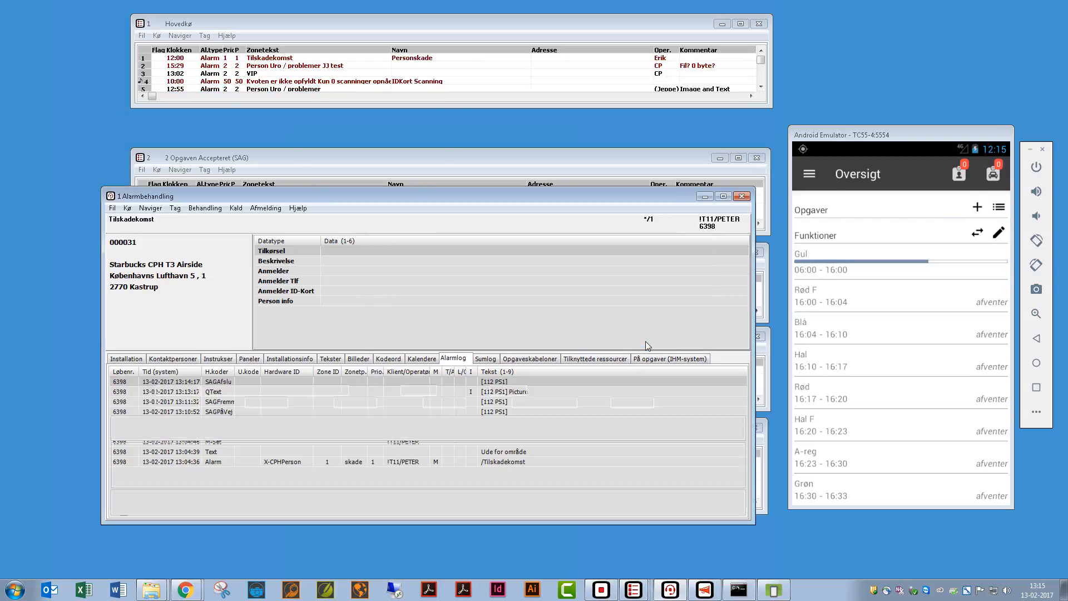
left_click(704, 197)
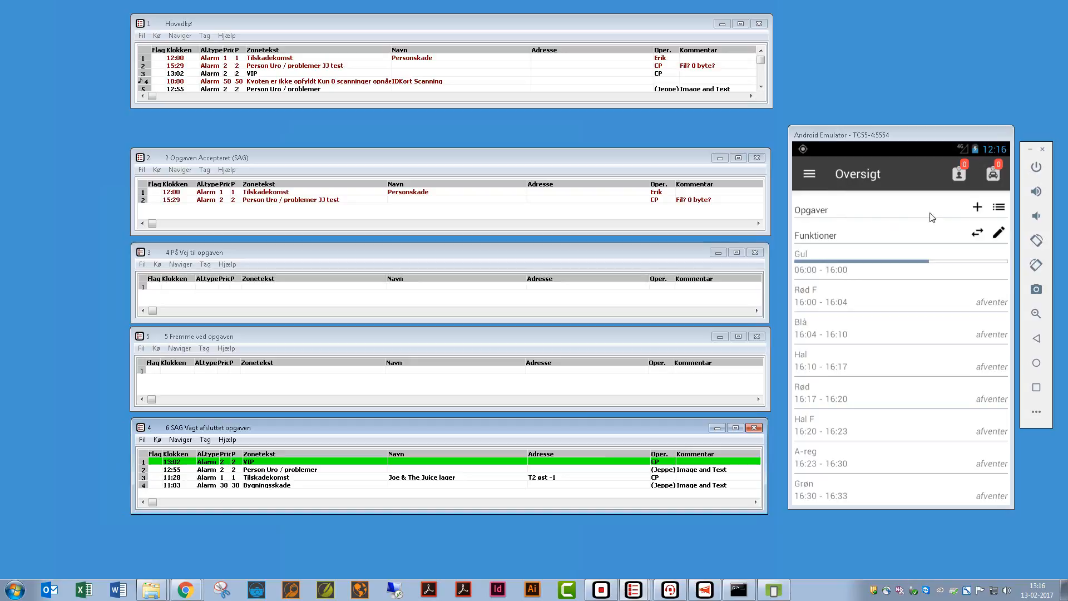
- Create a new Bygningsskade task from the Opgaver list in the guard app
left_click(977, 208)
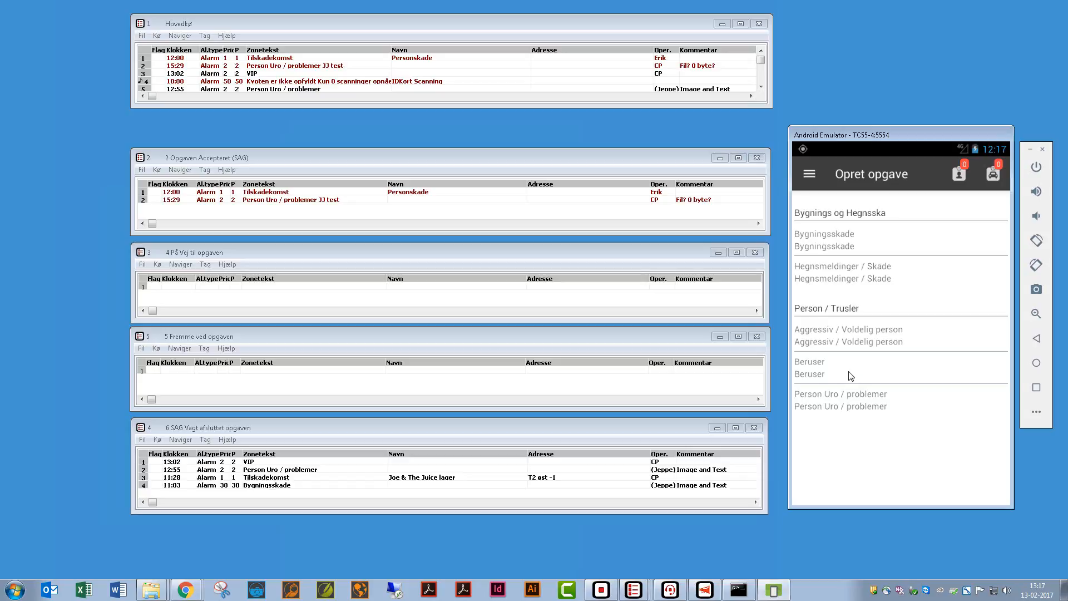
left_click(882, 238)
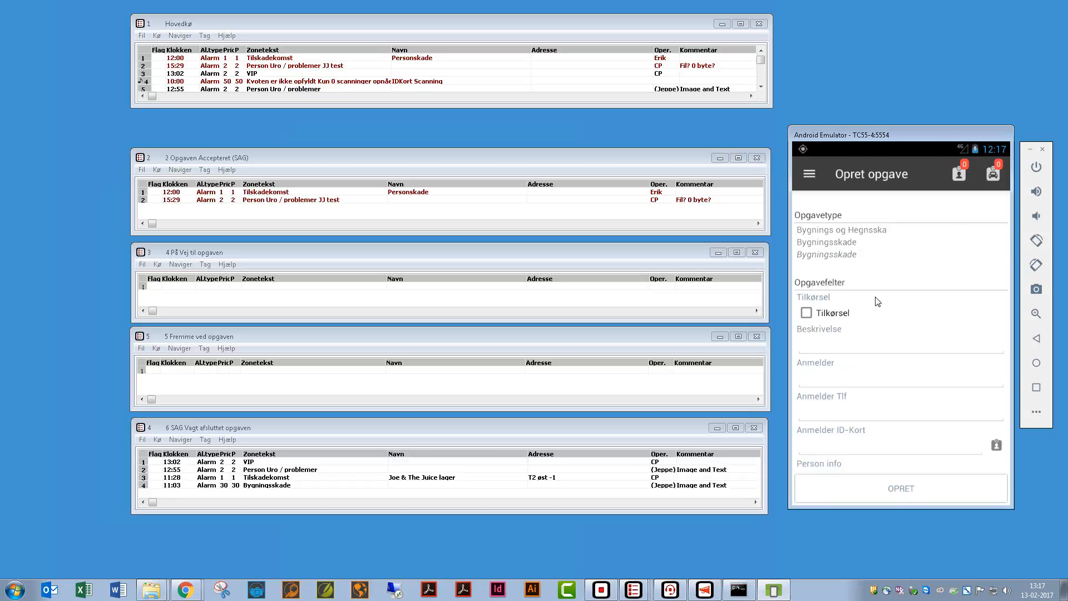
left_click_drag(915, 371, 918, 341)
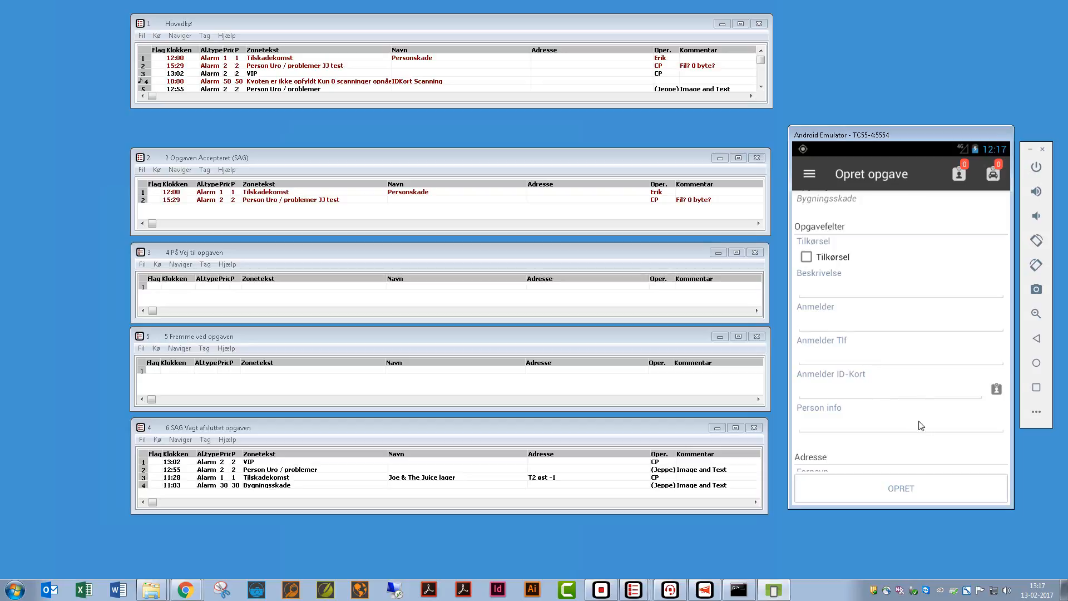
mouse_move(931, 429)
left_mouse_down()
mouse_move(942, 336)
mouse_move(926, 424)
left_mouse_up()
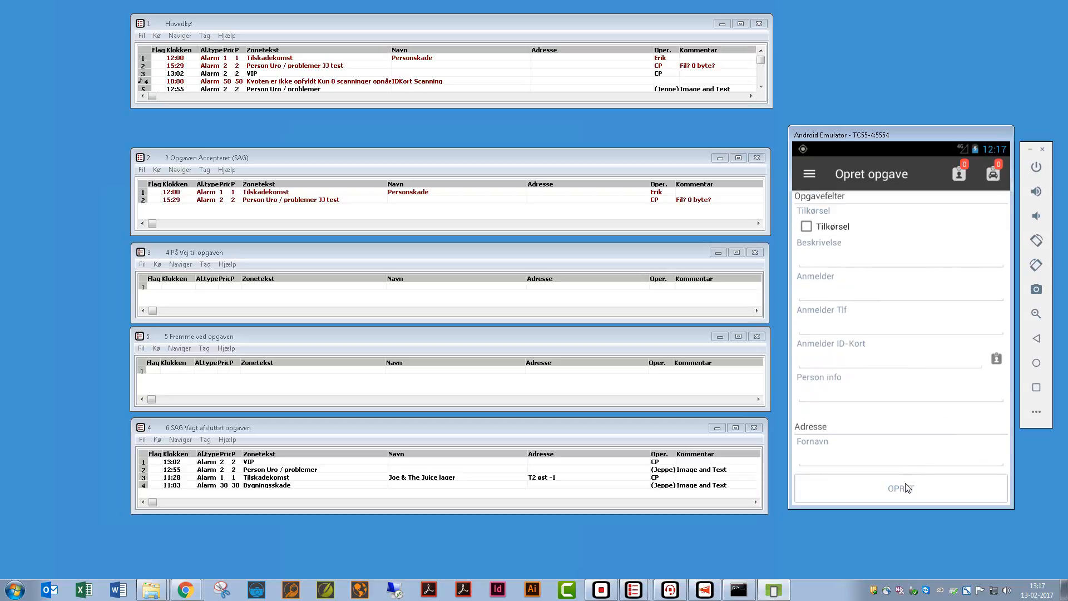
left_click(907, 487)
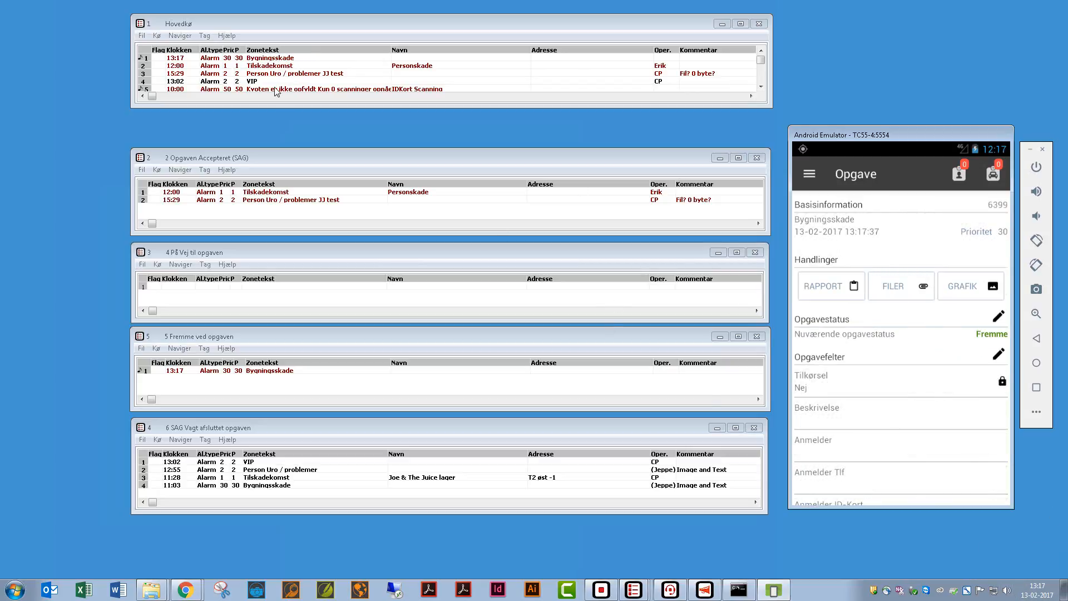
- Open the 13:17 Bygningsskade alarm from Hovedkø in Alarmbehandling
double_click(261, 58)
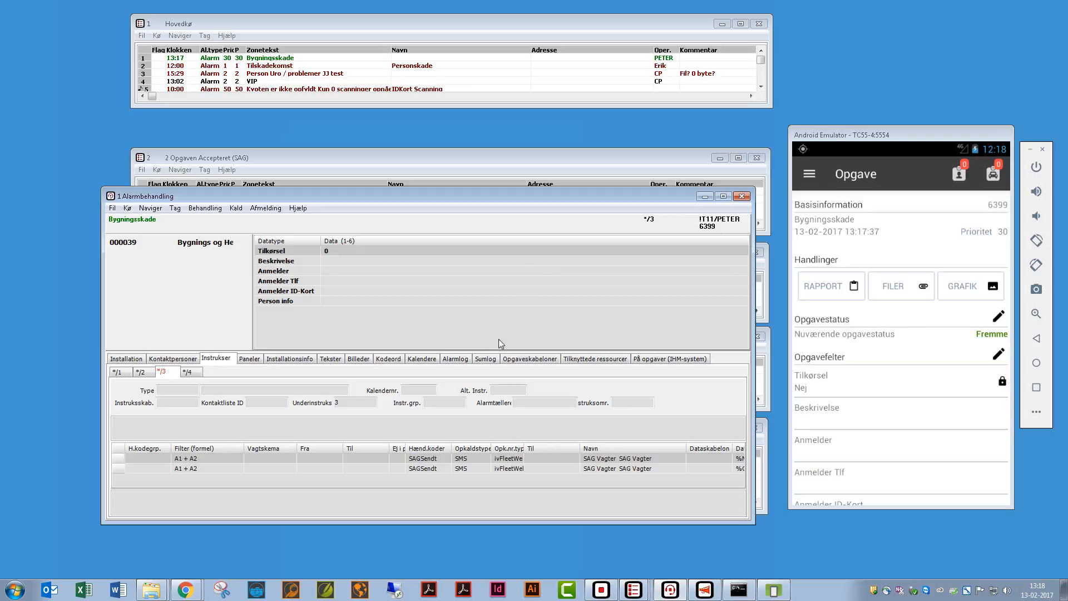
- Show the Bygningsskade alarm's Alarmlog and move to the original Alarm entry
left_click(459, 362)
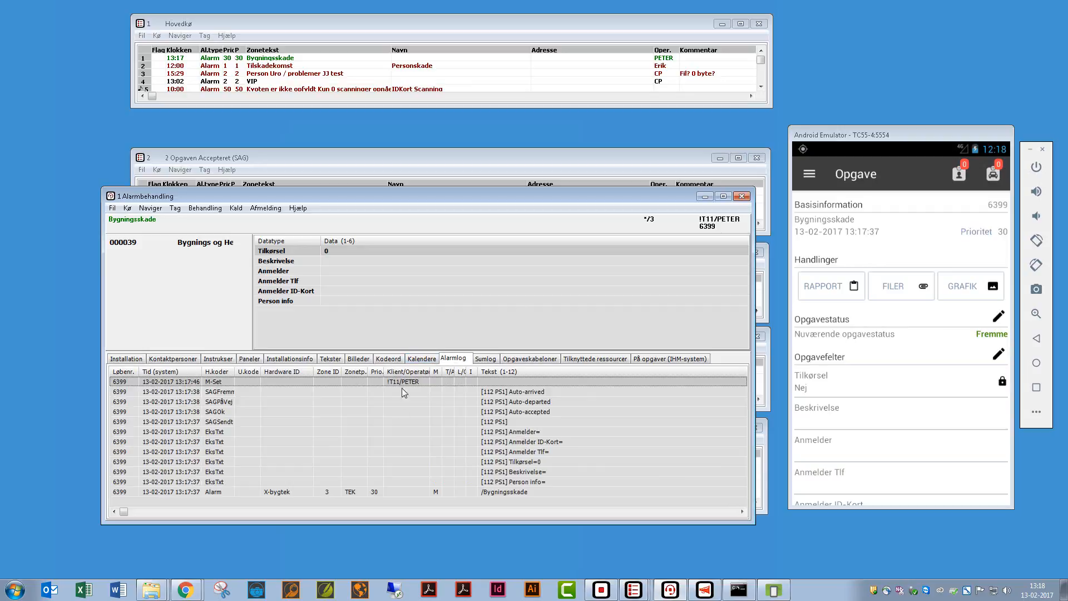
key("Down")
key("Down")
key("Down")
key("Down")
key("Down")
key("Down")
key("Down")
key("Down")
key("Down")
key("Down")
key("Down")
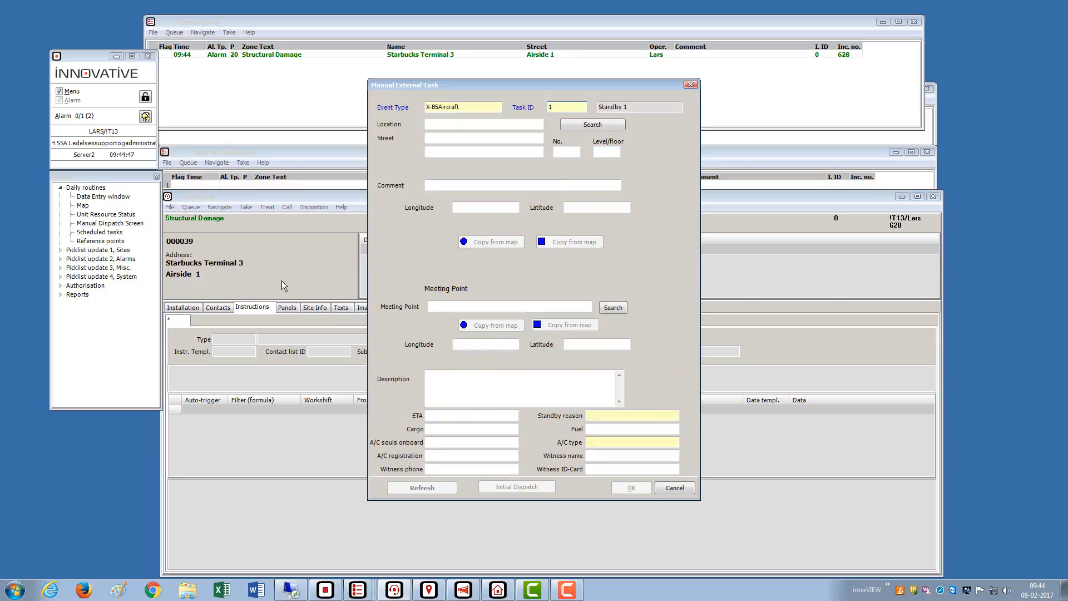
- Set the task location to RWY 04L and the meeting point to Main Emergency Access
left_click(462, 125)
type("ry")
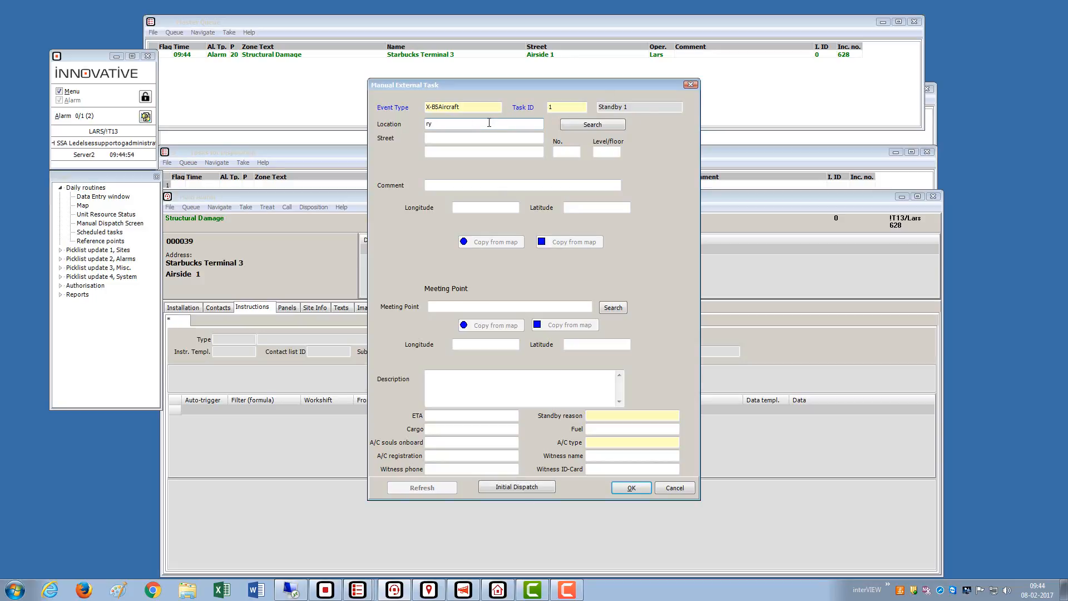
key("BackSpace")
type("wy")
left_click(569, 126)
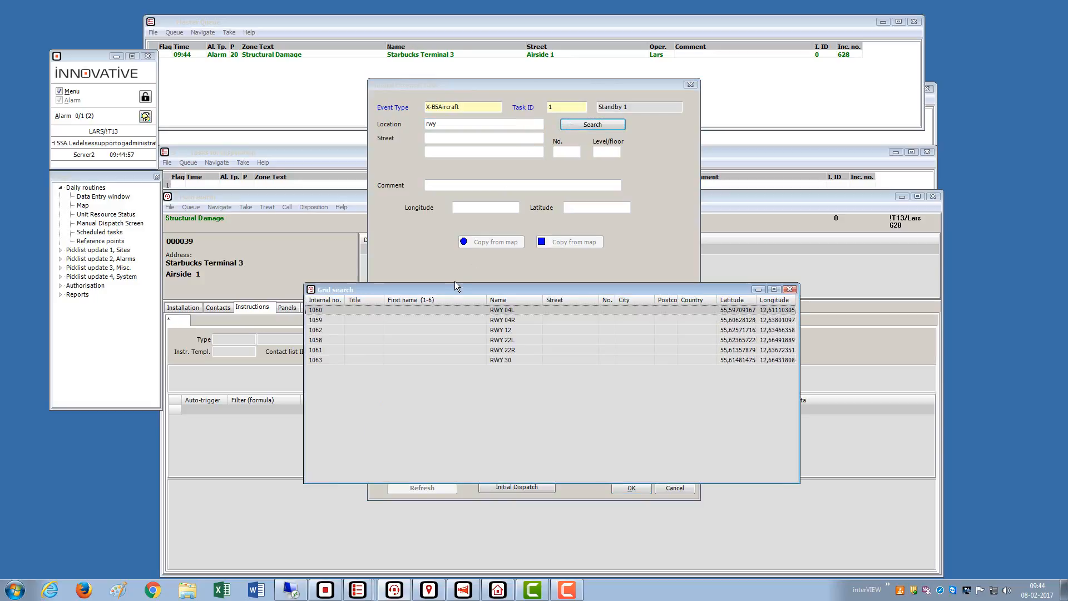
double_click(446, 309)
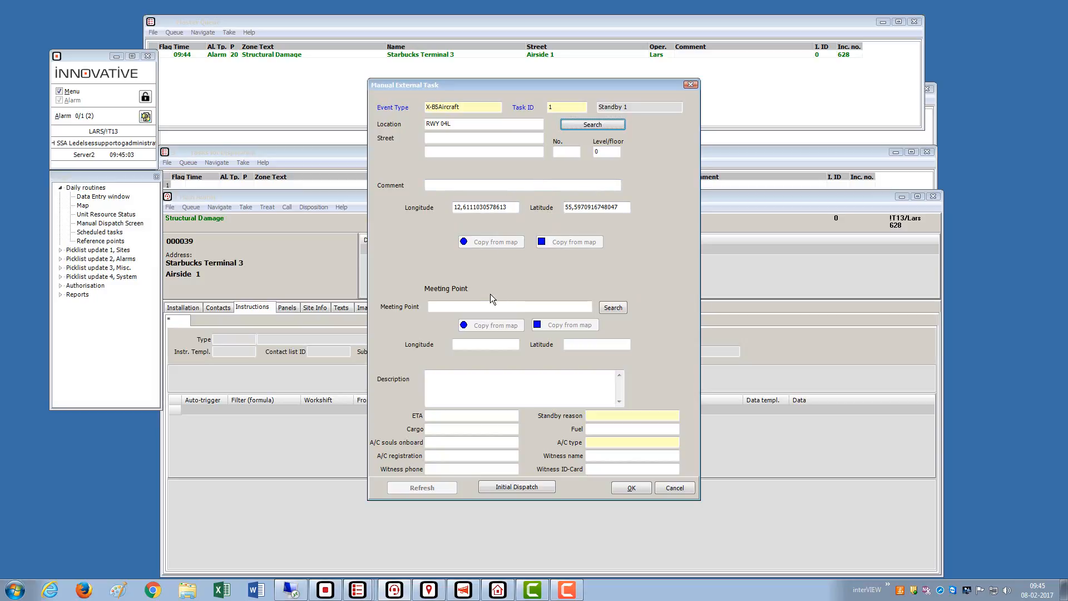
left_click(476, 304)
type("main")
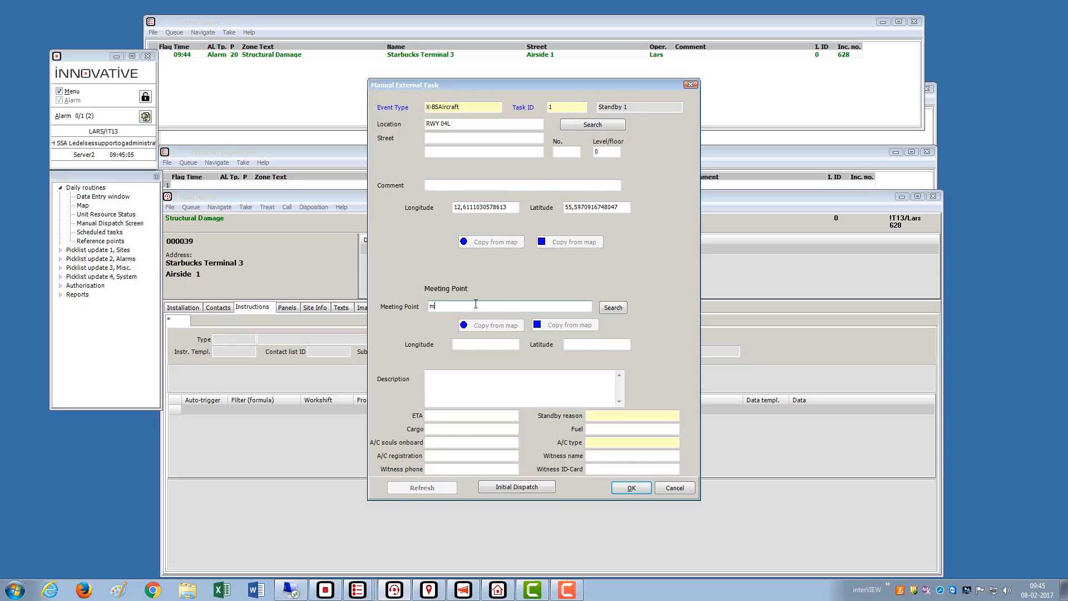
left_click(604, 310)
double_click(566, 308)
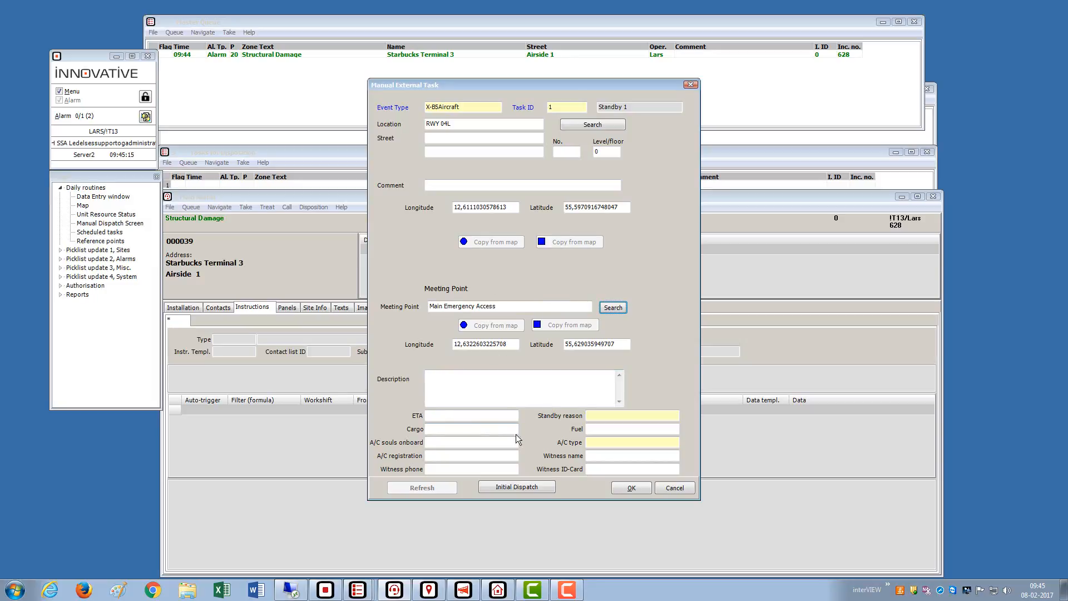
- Enter ETA 1000, choose Birdstrike as standby reason, and send the Initial Dispatch
left_click(496, 416)
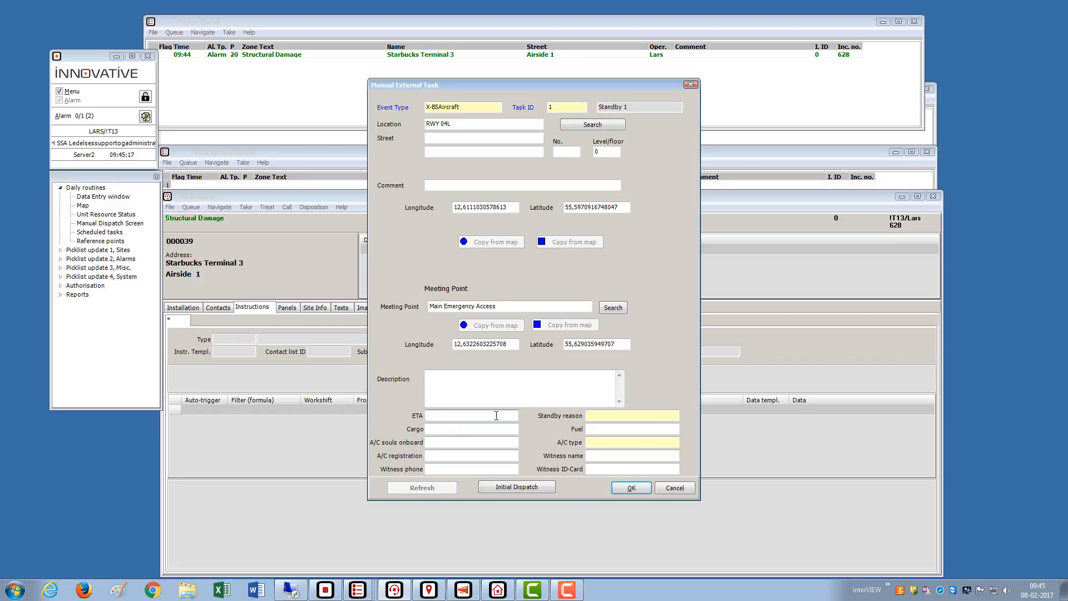
type("1000")
left_click(654, 417)
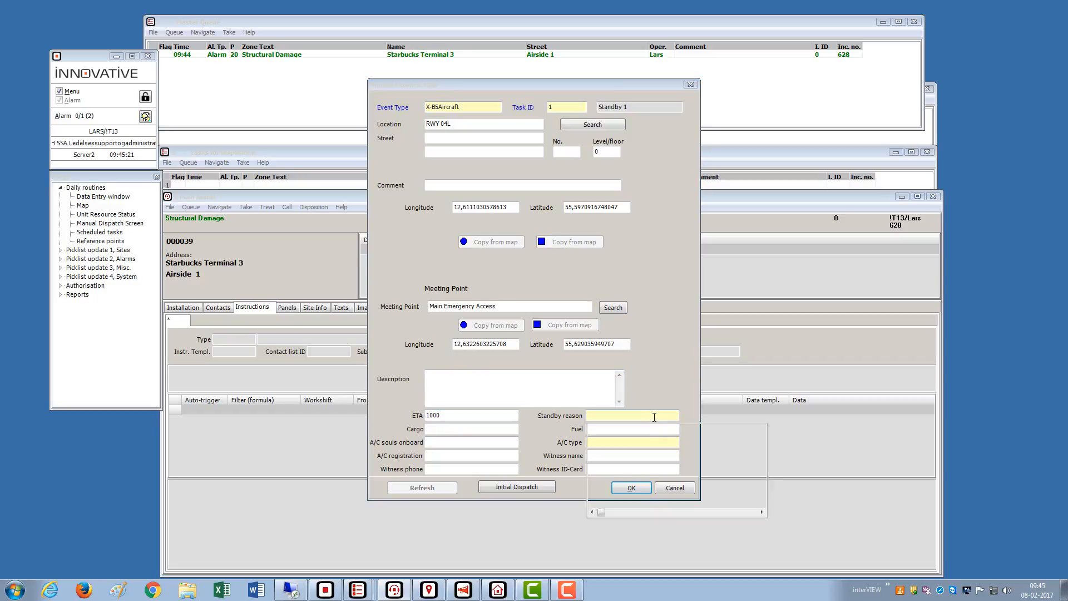
left_click(645, 439)
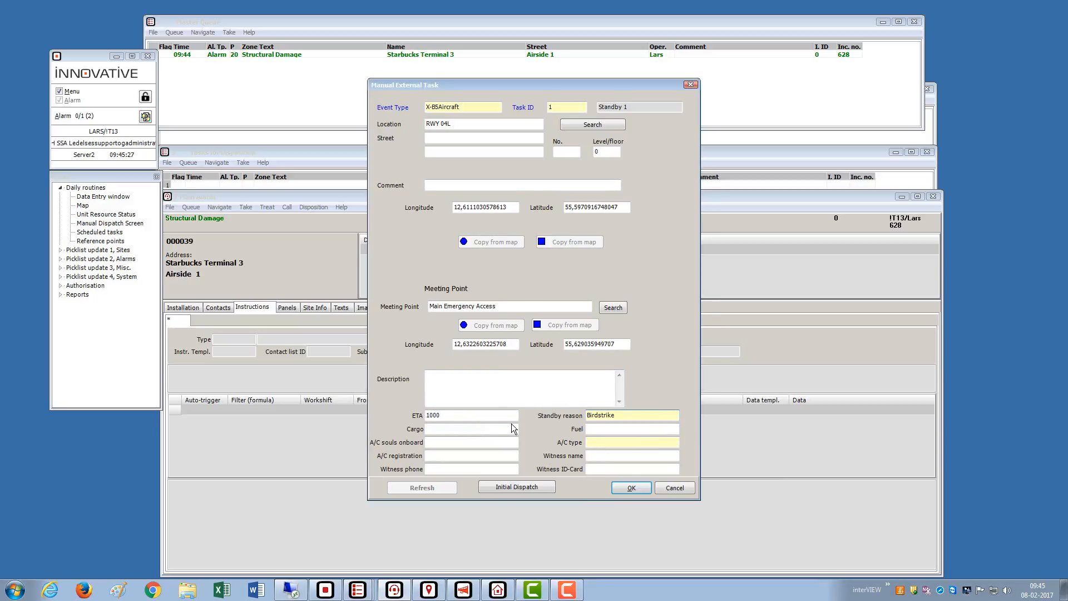
left_click(506, 487)
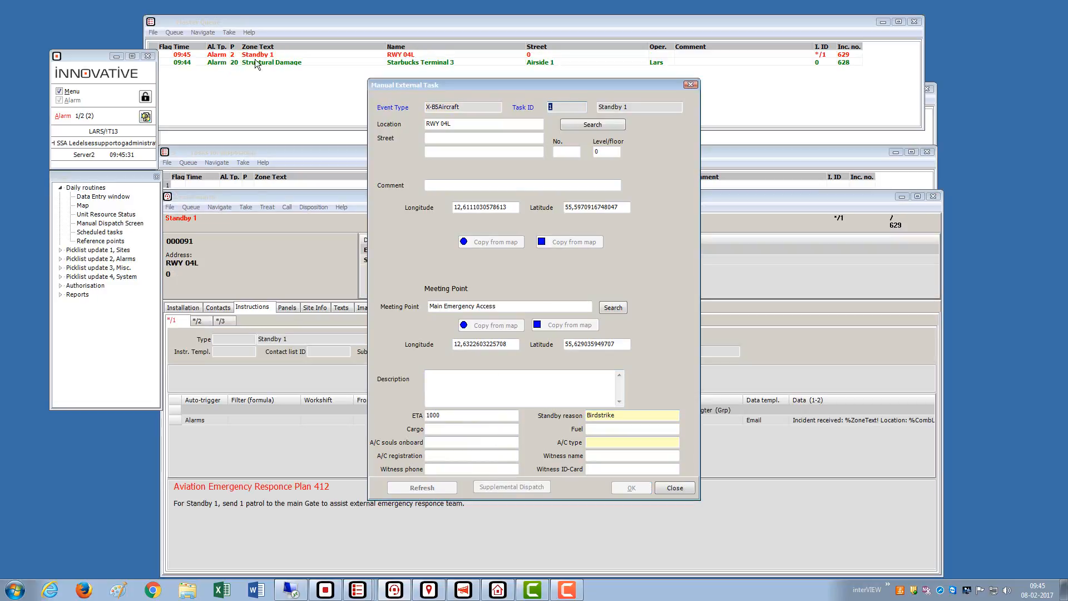
- Enter fuel 123 and 120 souls onboard, then send a Supplemental Dispatch
left_click_drag(493, 86, 625, 92)
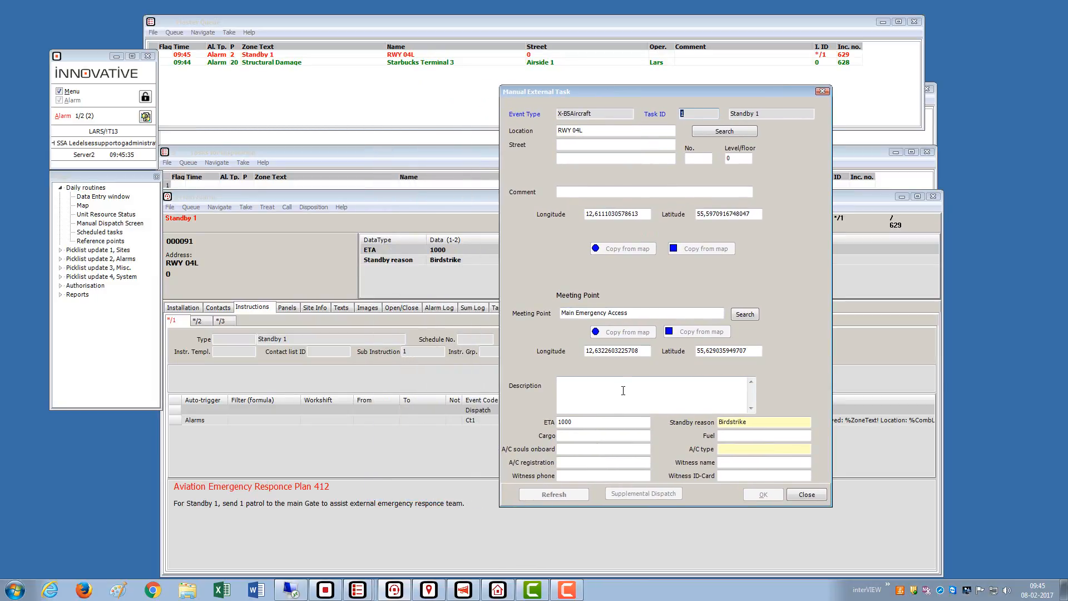
left_click(737, 435)
type("123")
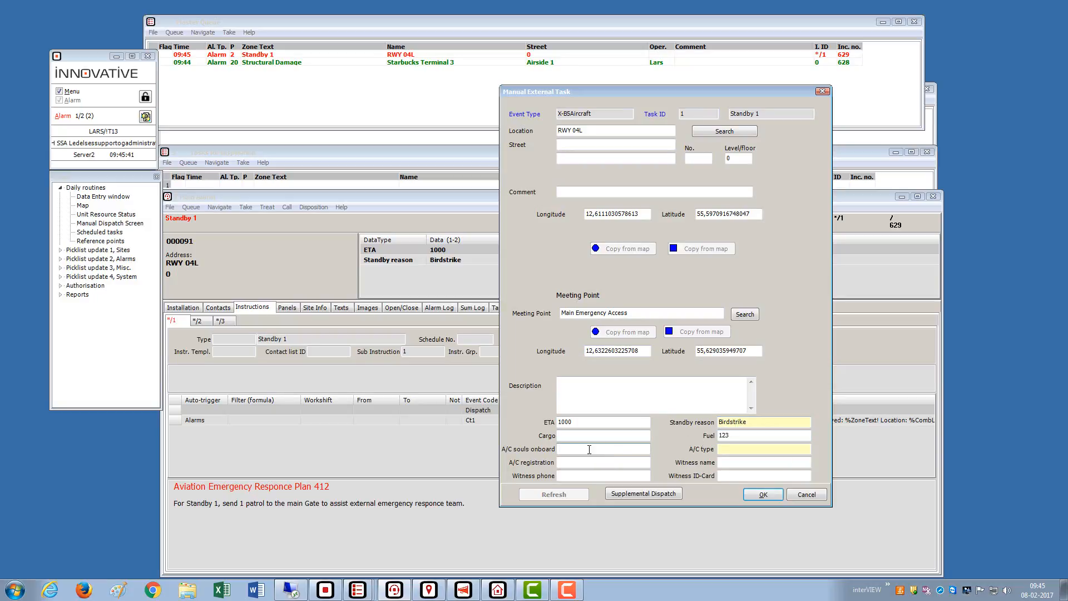
type("120")
left_click(655, 495)
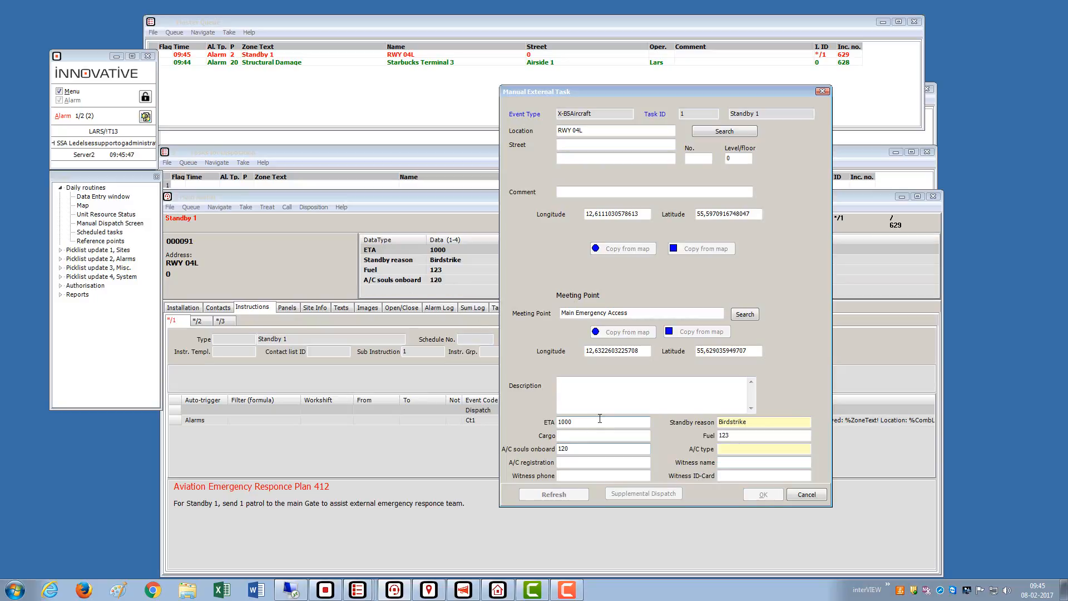
- Set the aircraft type to A338 (Airbus A330-800) and confirm the form
left_click(748, 450)
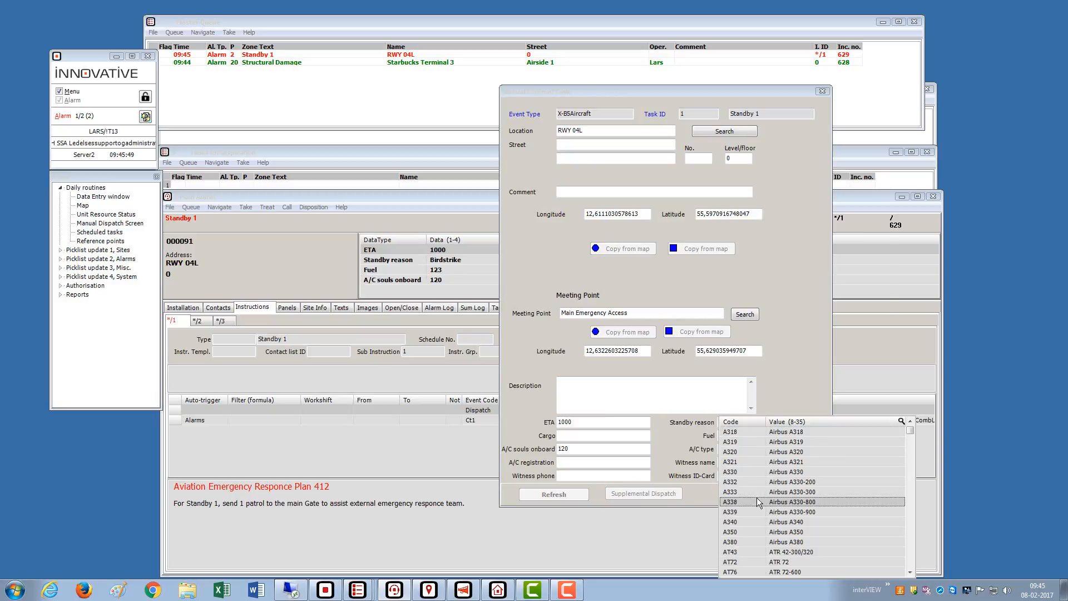
left_click(756, 498)
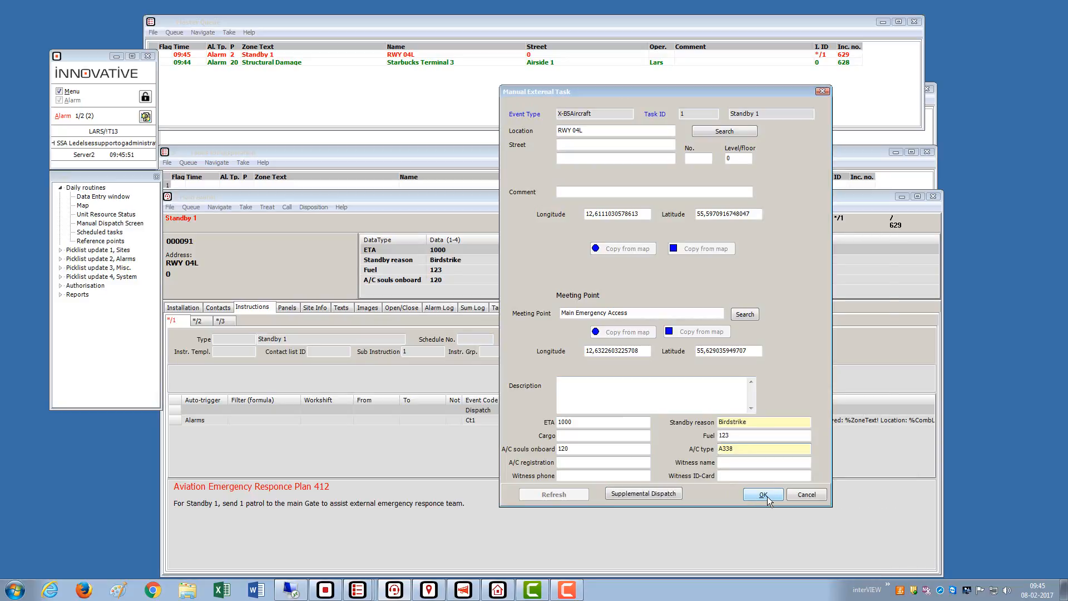
left_click(766, 496)
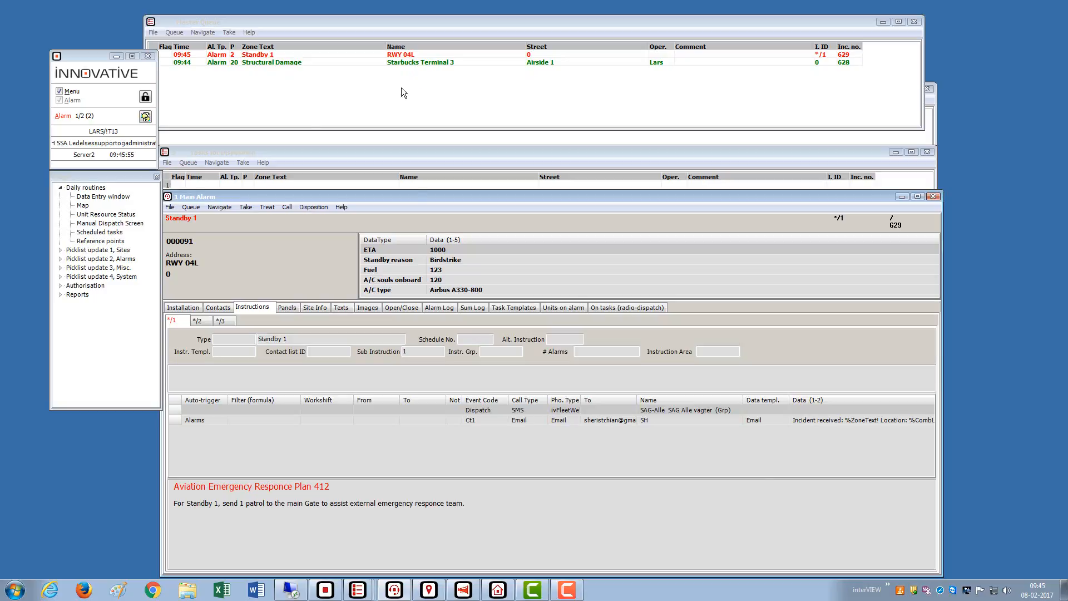
- Take the Standby 1 alarm from the Master Queue and review its Responce Plan 412 instructions
left_click(335, 55)
double_click(334, 54)
left_click_drag(271, 487, 372, 517)
left_click(377, 509)
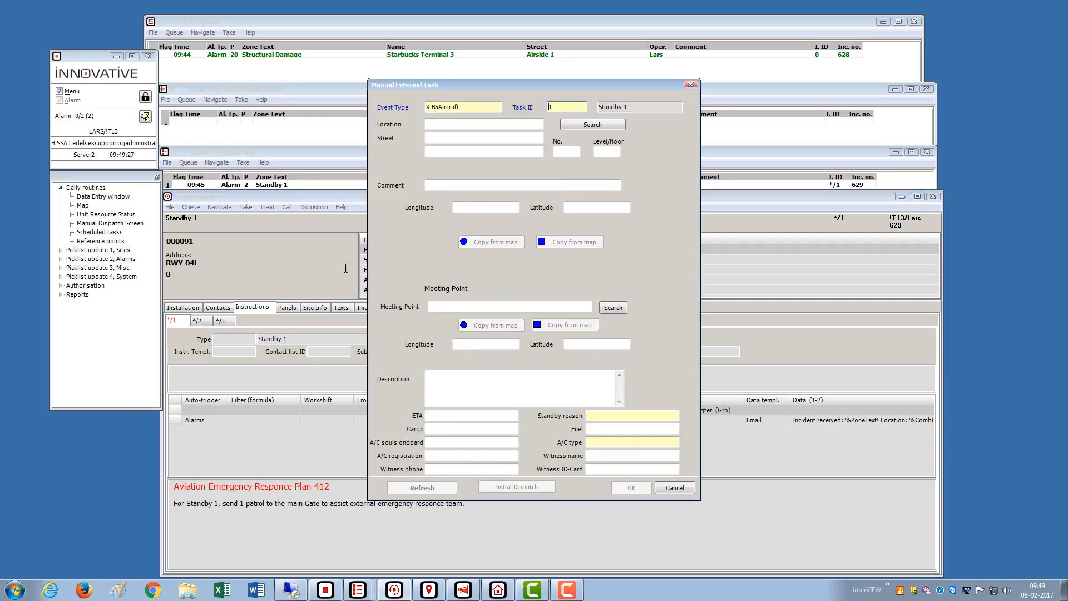
- Set the standby task's location to RWY 04L by searching for 'rwy'
left_click(463, 125)
type("rwy")
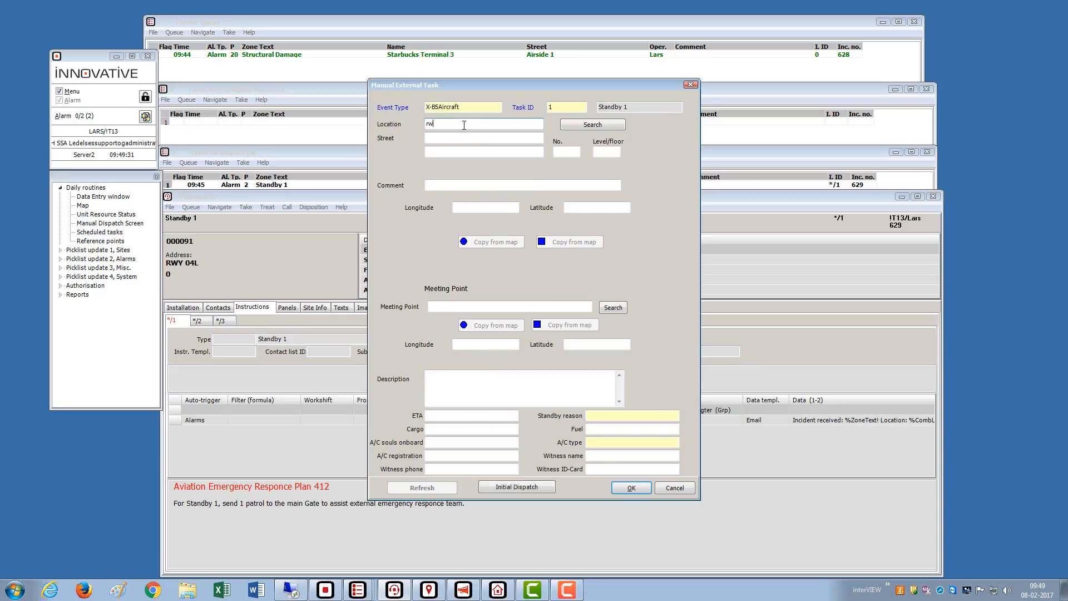
left_click(588, 127)
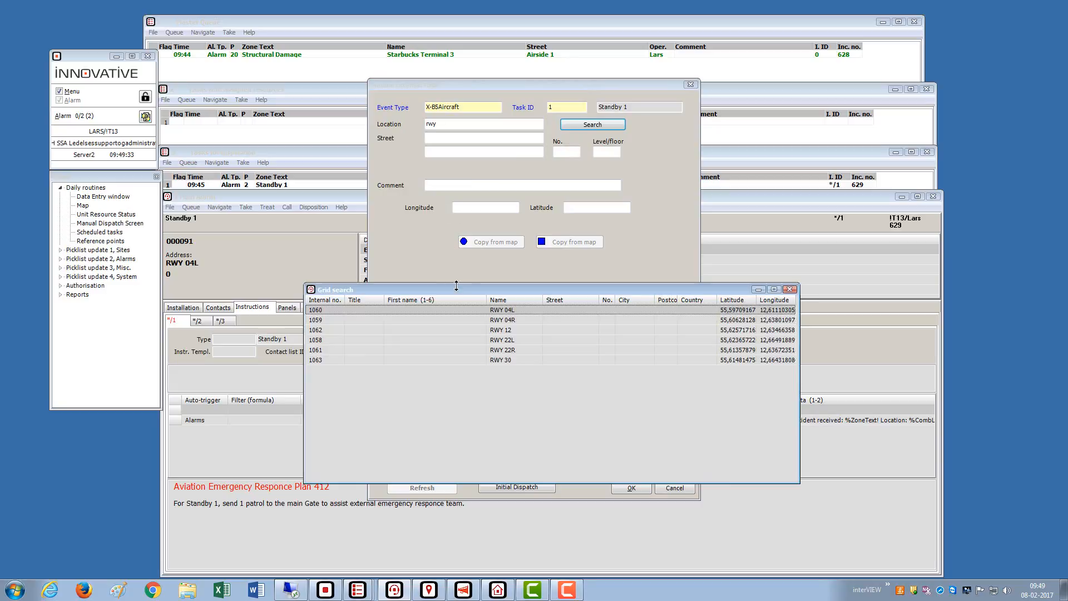
double_click(451, 307)
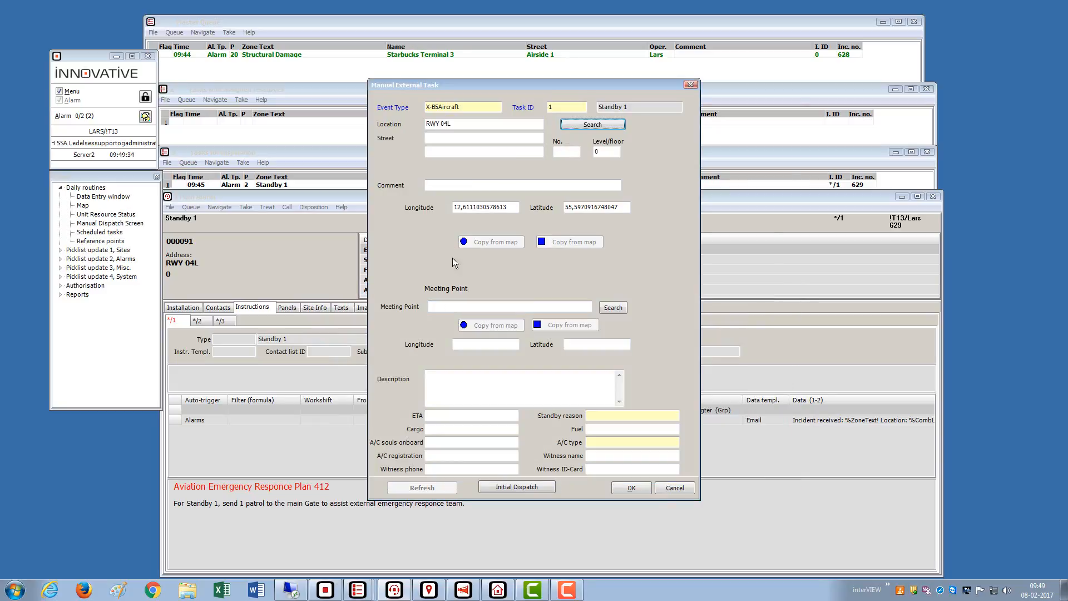
- Set the meeting point to Main Emergency Access, create the task, and take alarm 630
left_click(458, 304)
type("main")
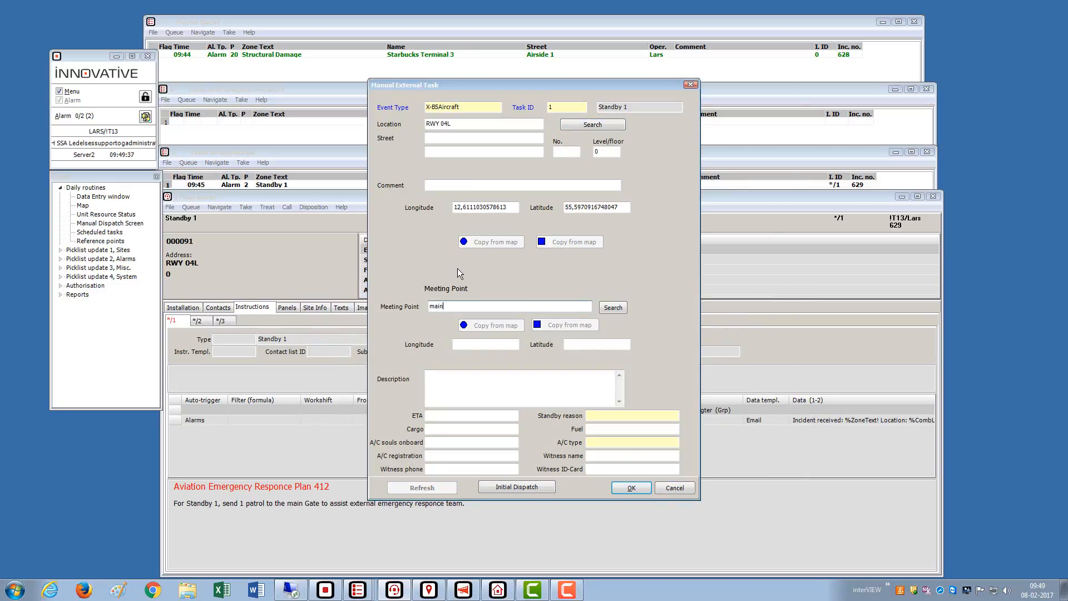
left_click(605, 308)
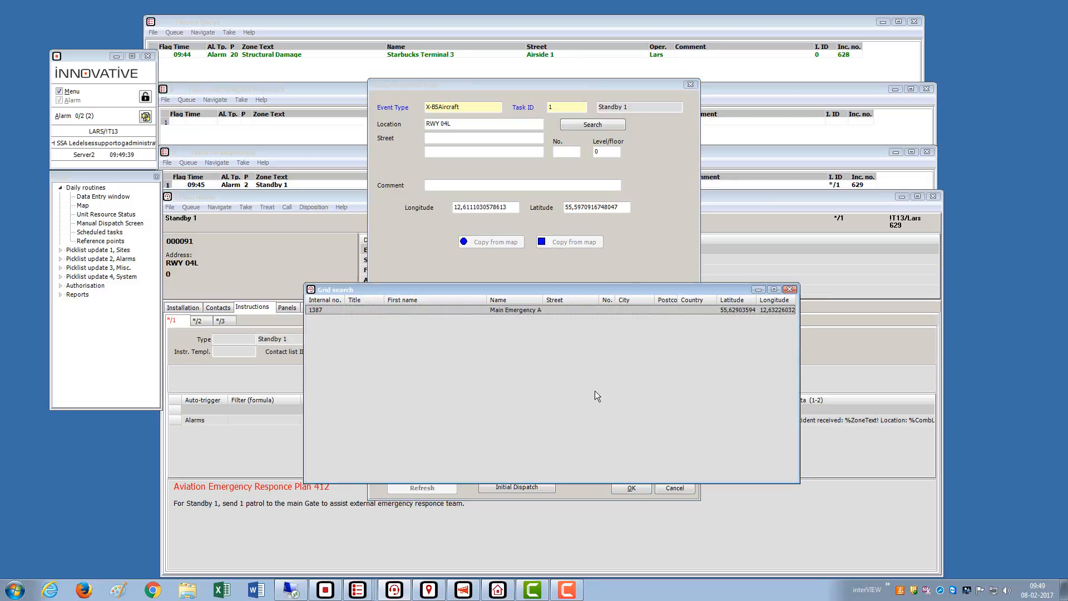
double_click(519, 310)
left_click(631, 487)
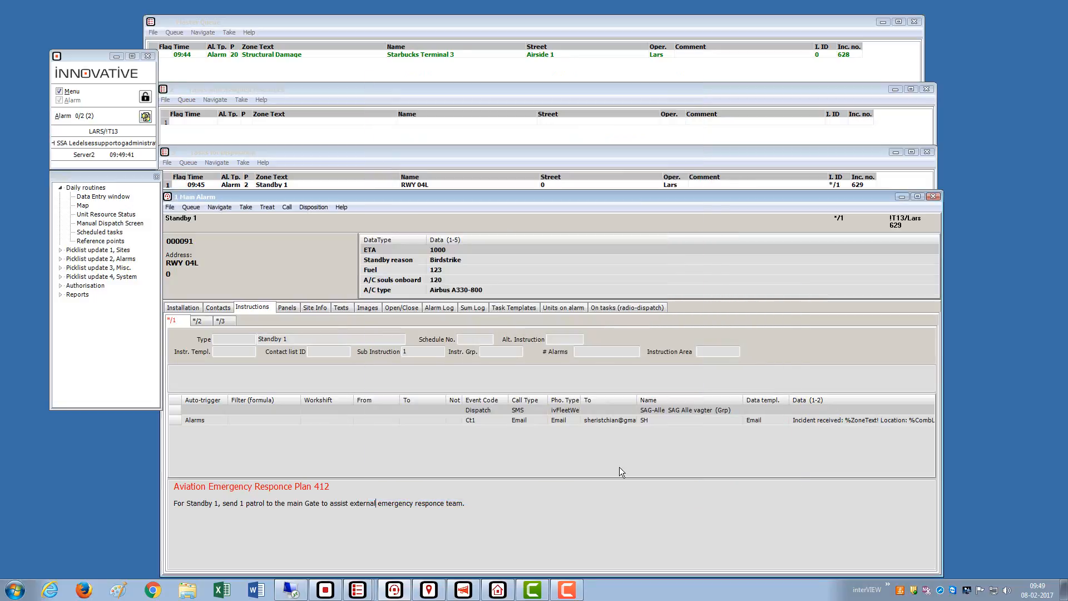
double_click(292, 54)
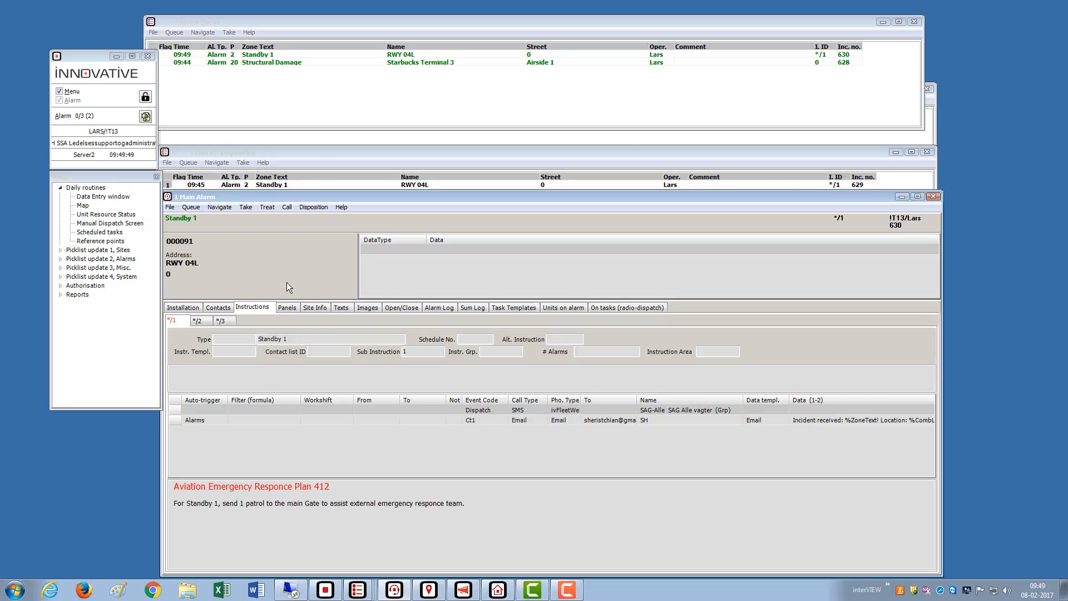
- Show alarm 630 on the airport map and check the RWY 04L markers for alarms 629 and 630
key("ctrl+m")
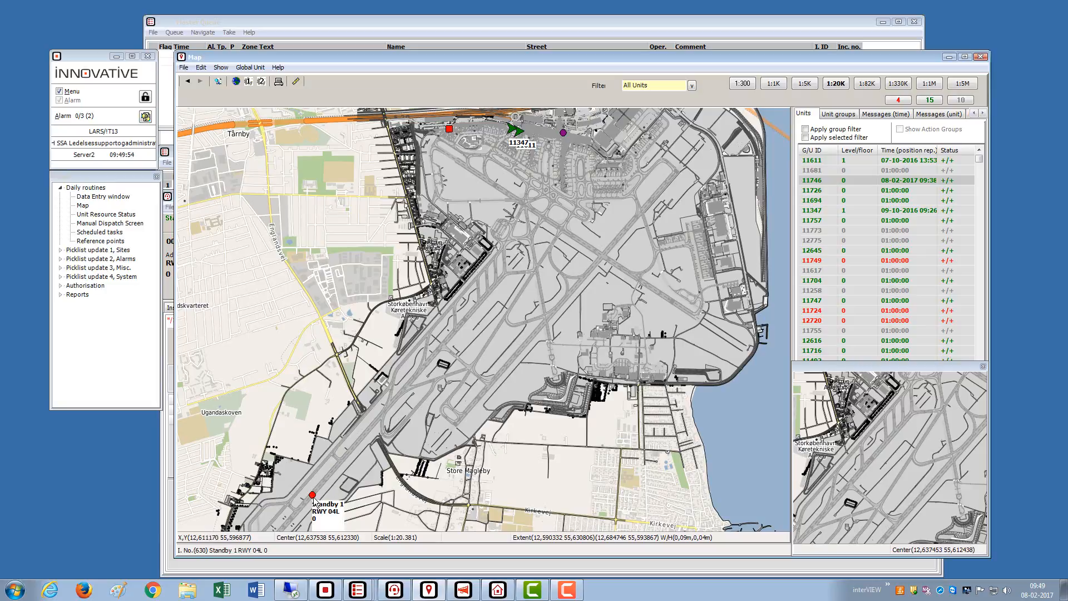
mouse_move(312, 497)
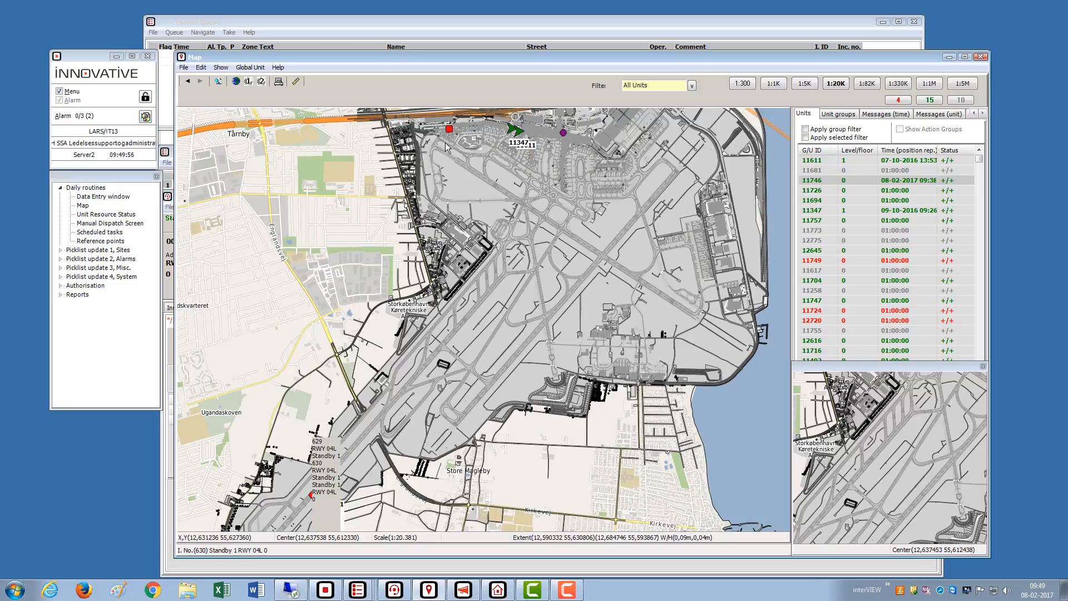
mouse_move(450, 133)
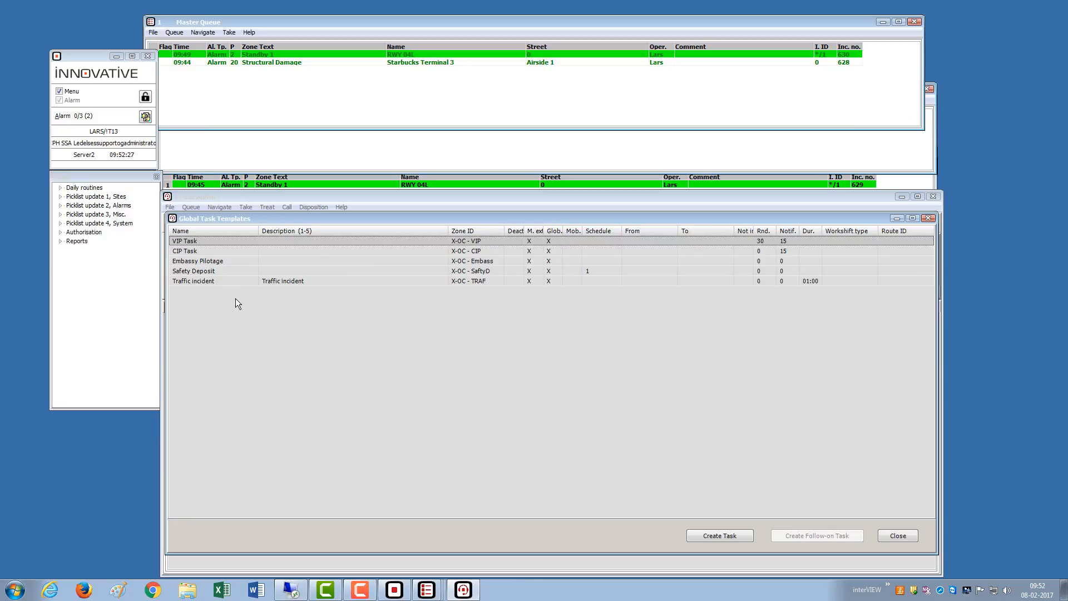
- Create a new task from the VIP Task global template
left_click(708, 534)
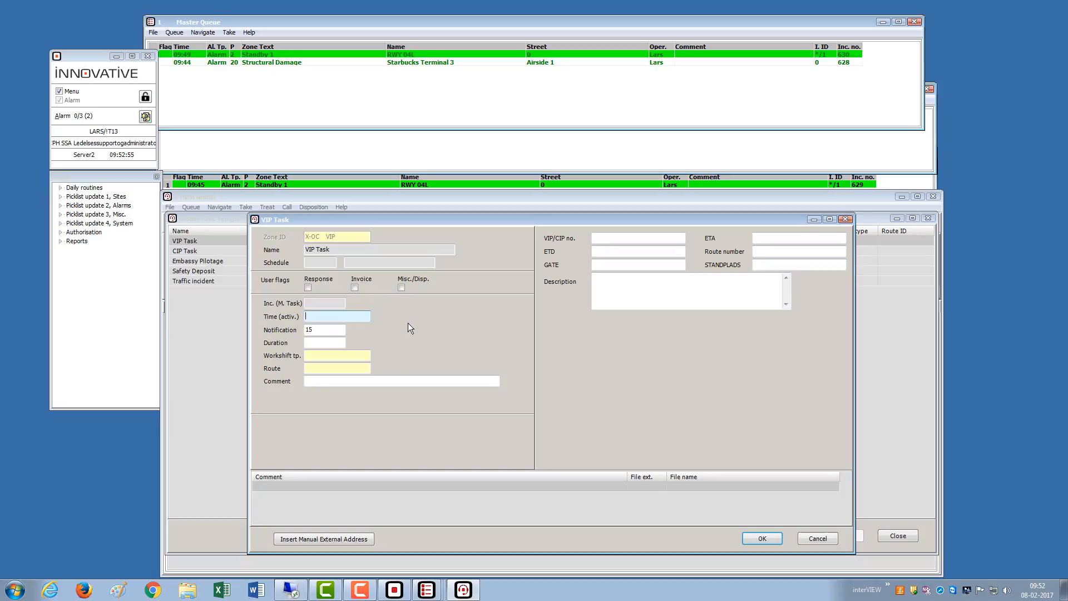
- Set activation time 12:00, notification 0, duration 30 minutes and comment 'VIP 1234'
type("12")
key("Tab")
type("0")
key("Tab")
type("30")
key("Tab")
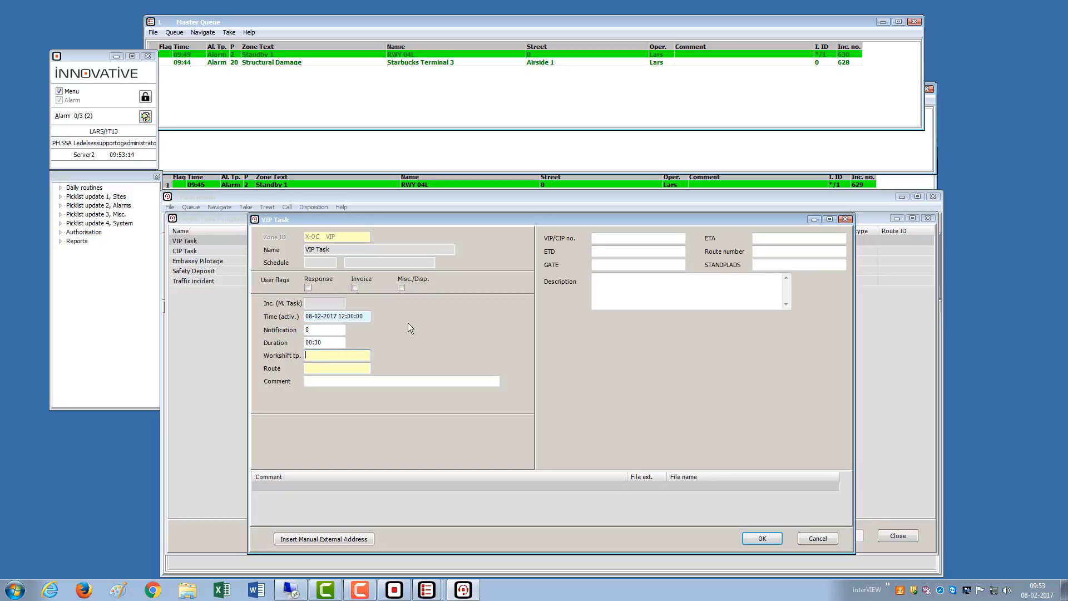
key("Tab")
type("VIP 1234")
key("Tab")
- Enter VIP/CIP number 1234, ETA 1200 and gate A23
left_click(614, 235)
type("1234")
key("Tab")
type("1200")
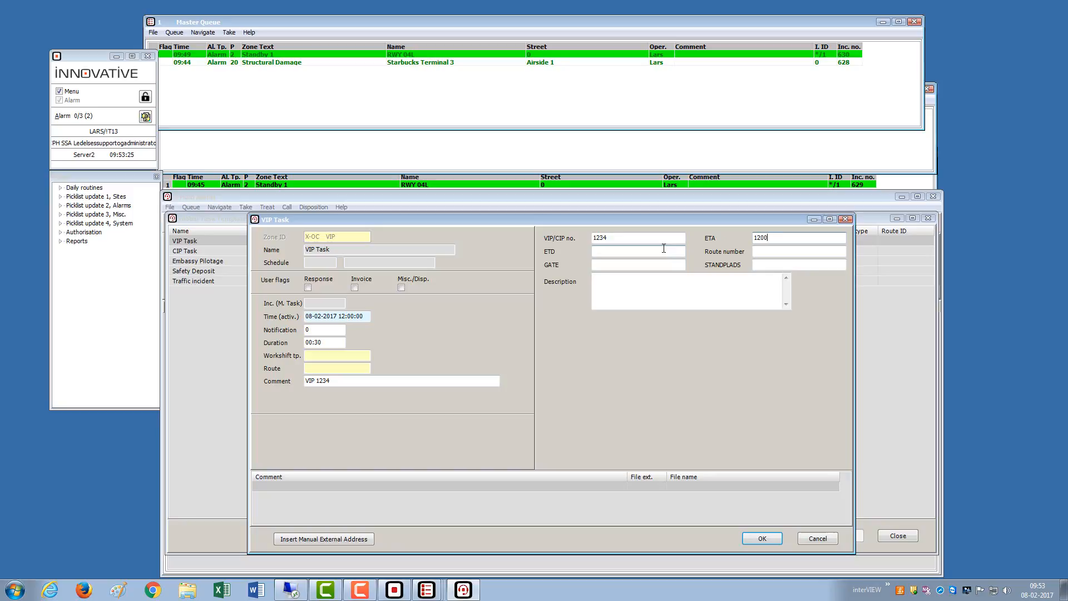
left_click(664, 248)
left_click(681, 289)
left_click(611, 265)
type("A")
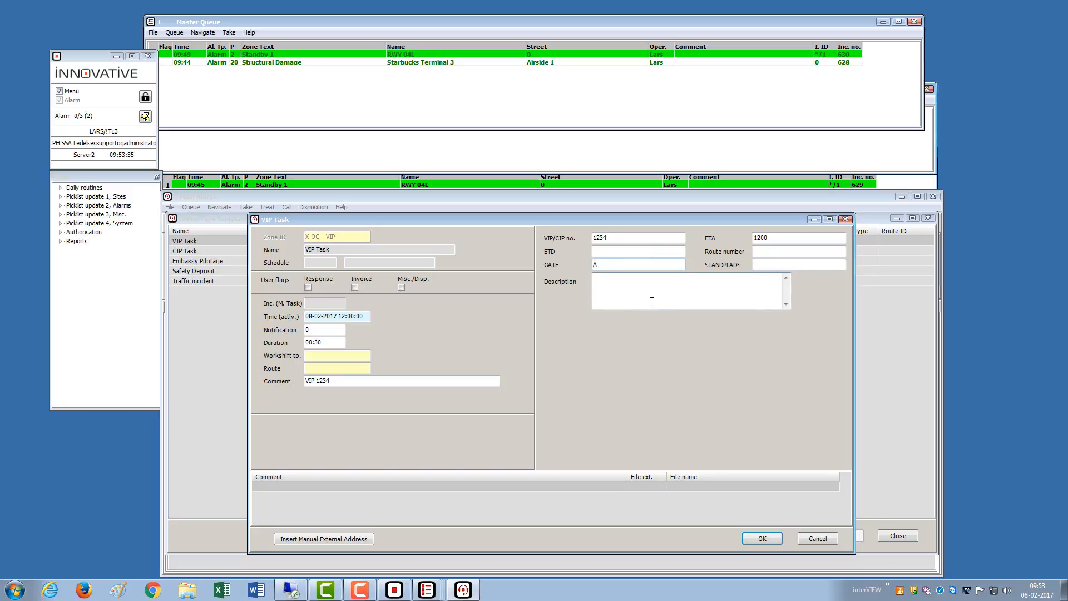
type("23")
left_click(326, 535)
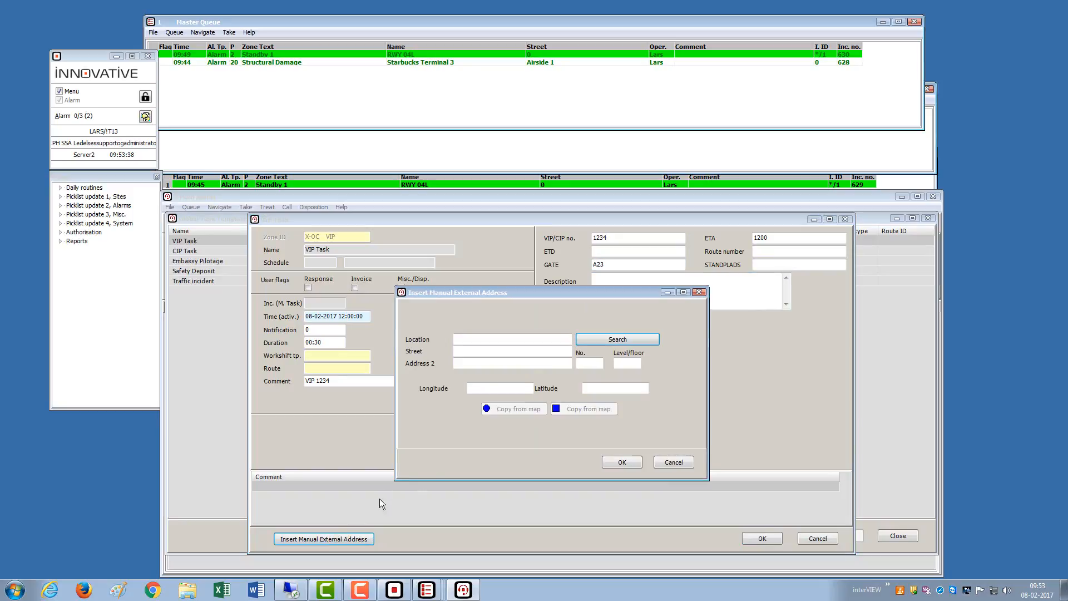
- Search locations for 'A2' and set A23 as the VIP task's external address
left_click(482, 341)
type("A2")
left_click(596, 338)
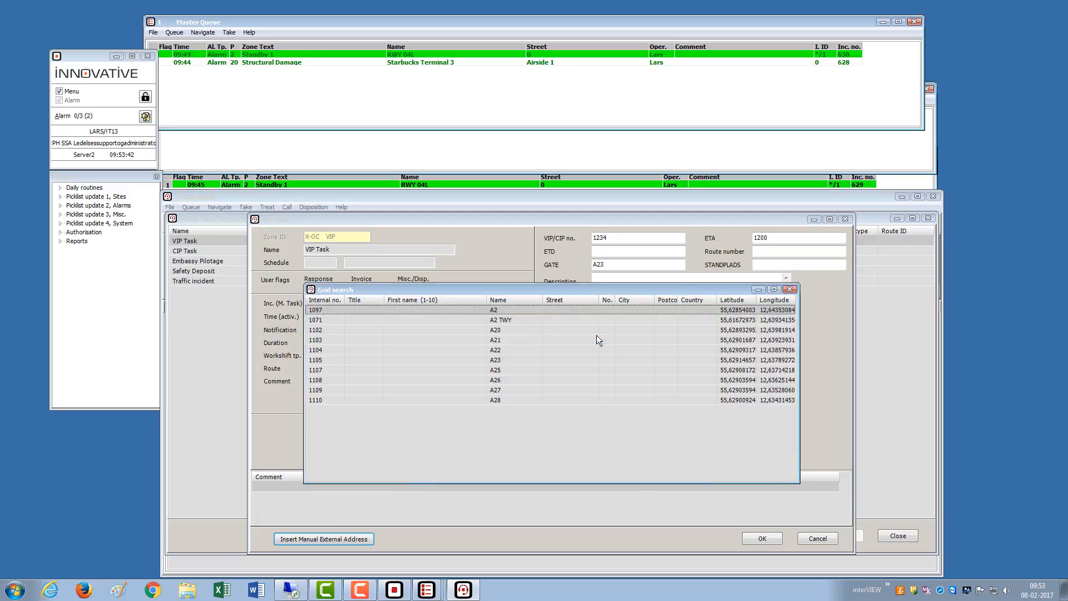
double_click(494, 360)
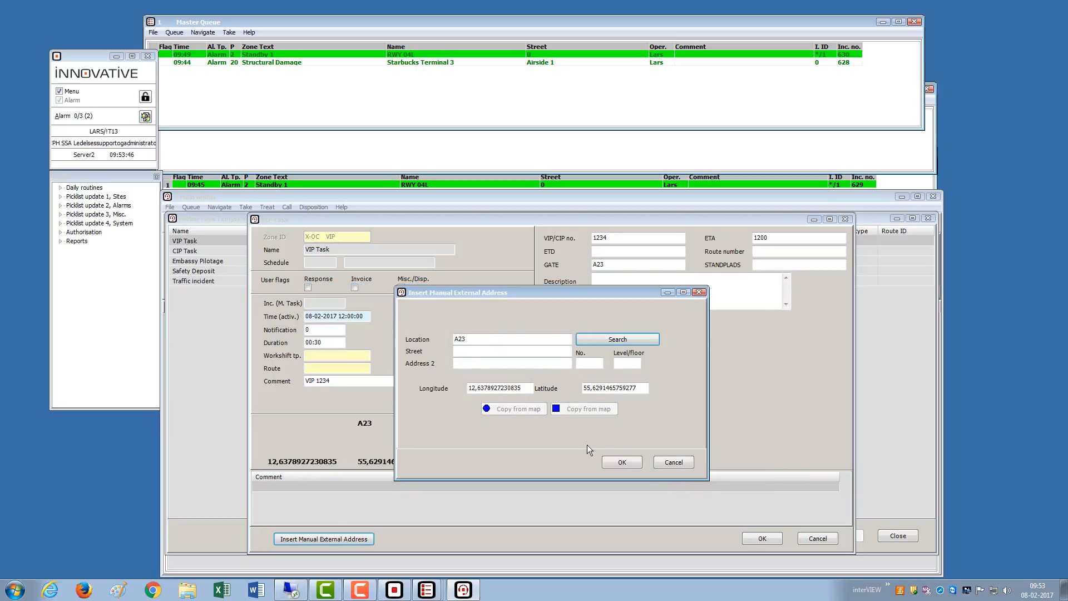
left_click(614, 466)
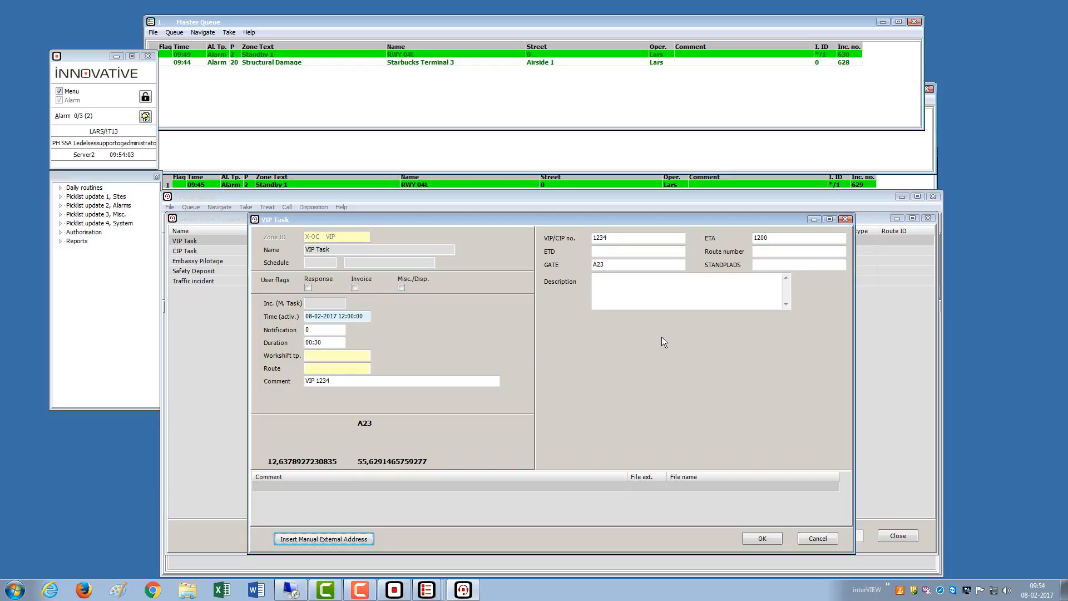
- Save the VIP task, close the templates list, and open Daily routines > Scheduled tasks to inspect it
left_click(757, 537)
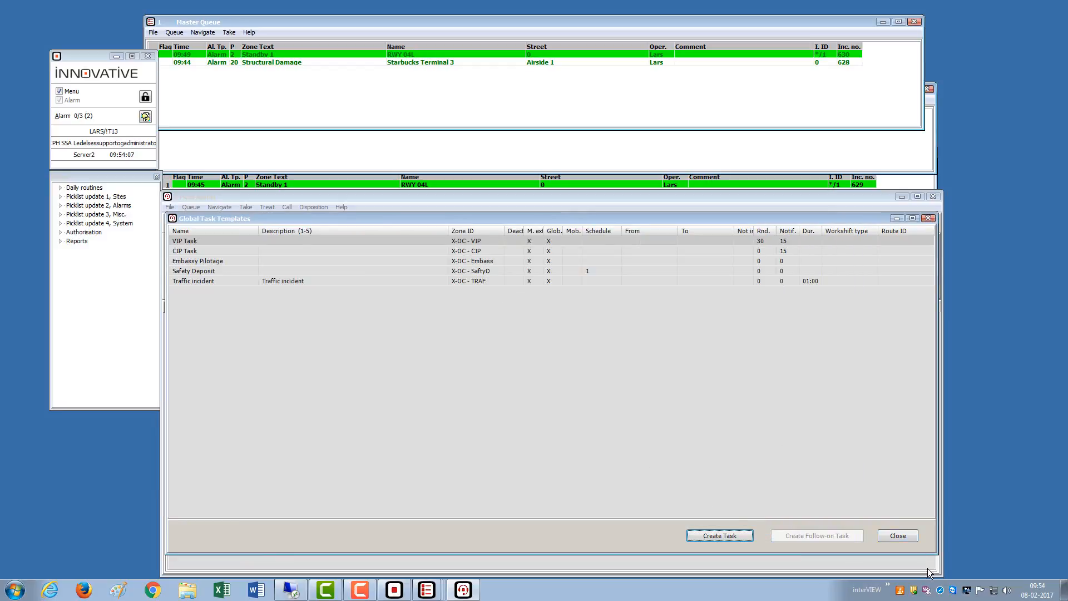
left_click(897, 535)
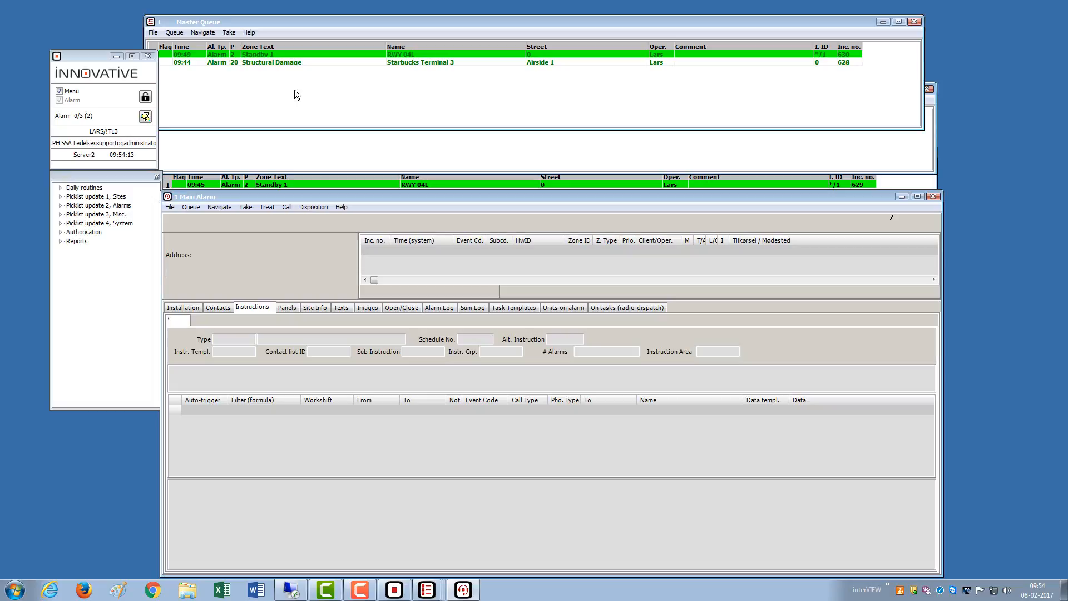
left_click(59, 188)
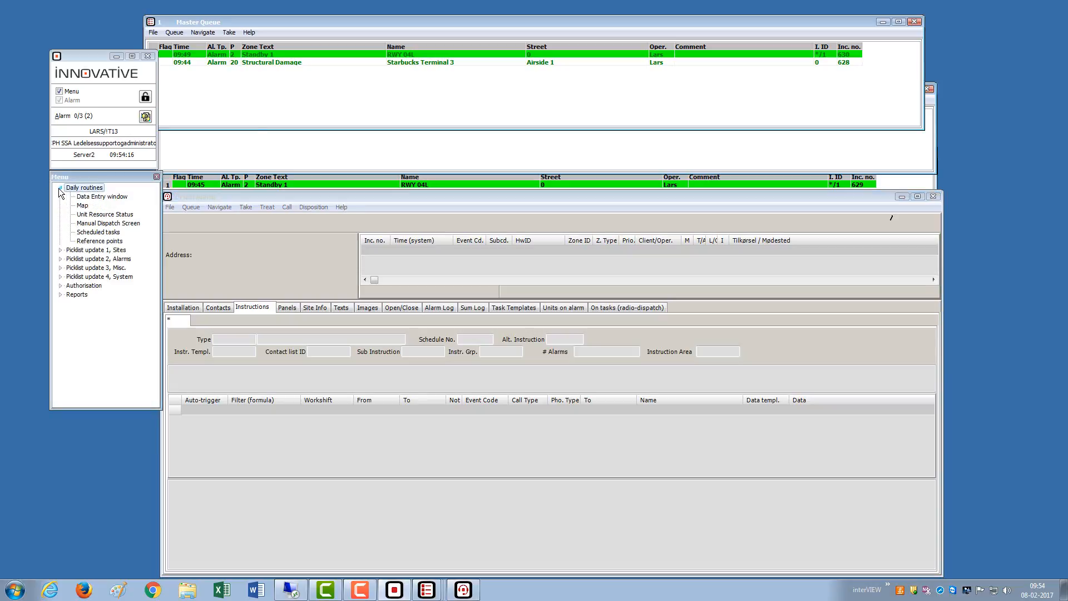
double_click(93, 233)
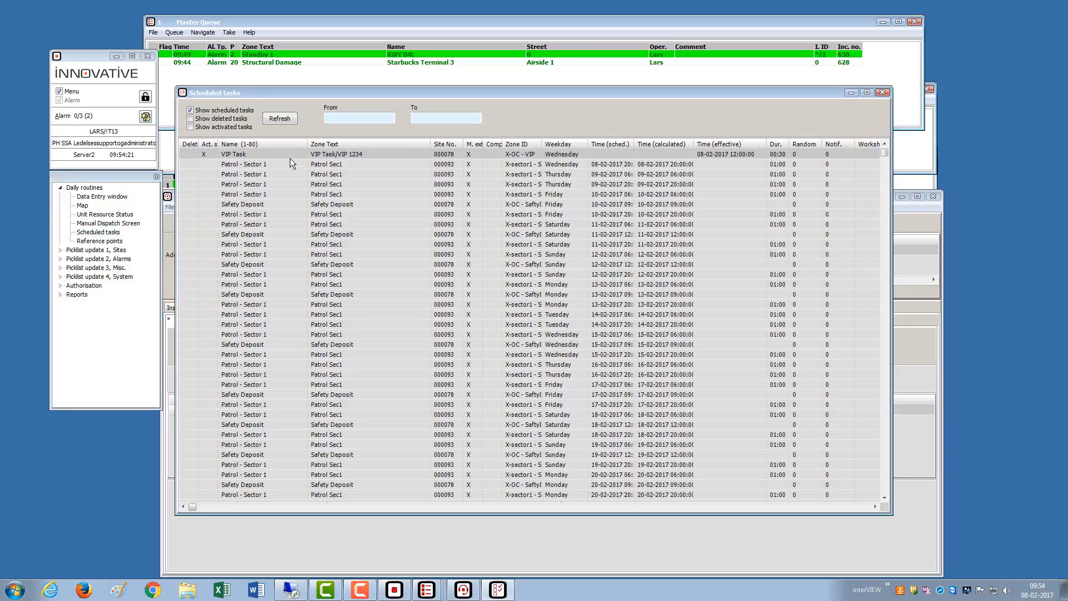
left_click(292, 154)
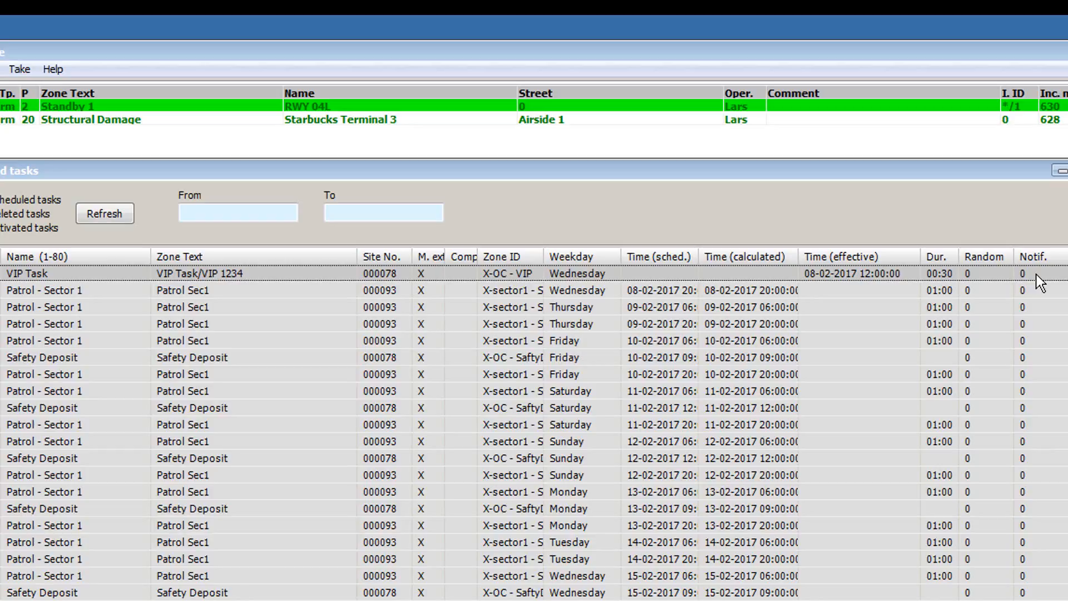
- Edit the scheduled VIP Task's notification to 10 and refresh the list
right_click(693, 272)
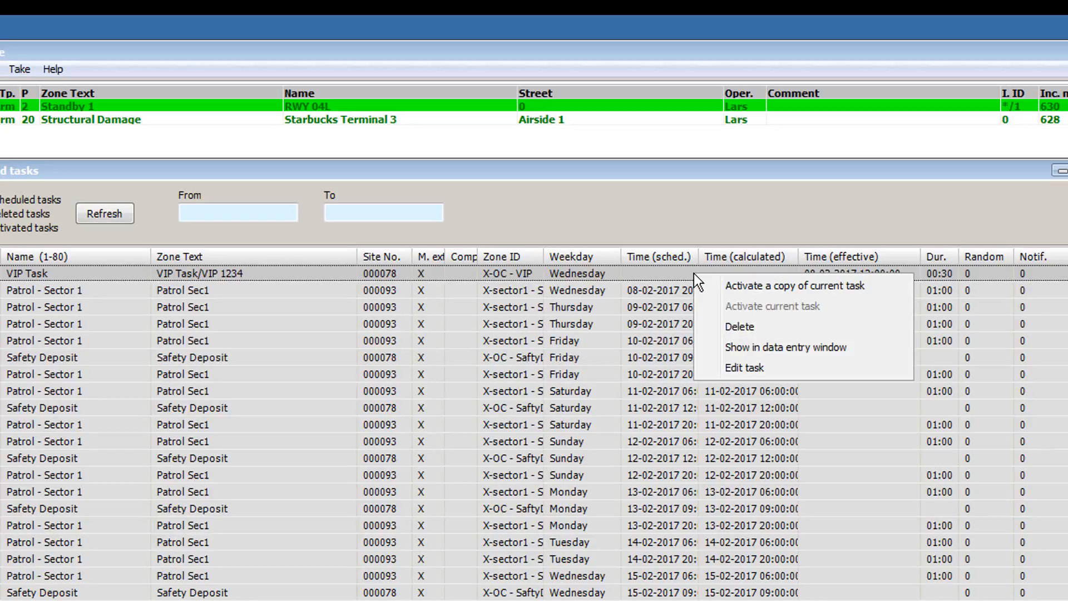
left_click(750, 366)
left_click_drag(131, 429, 27, 440)
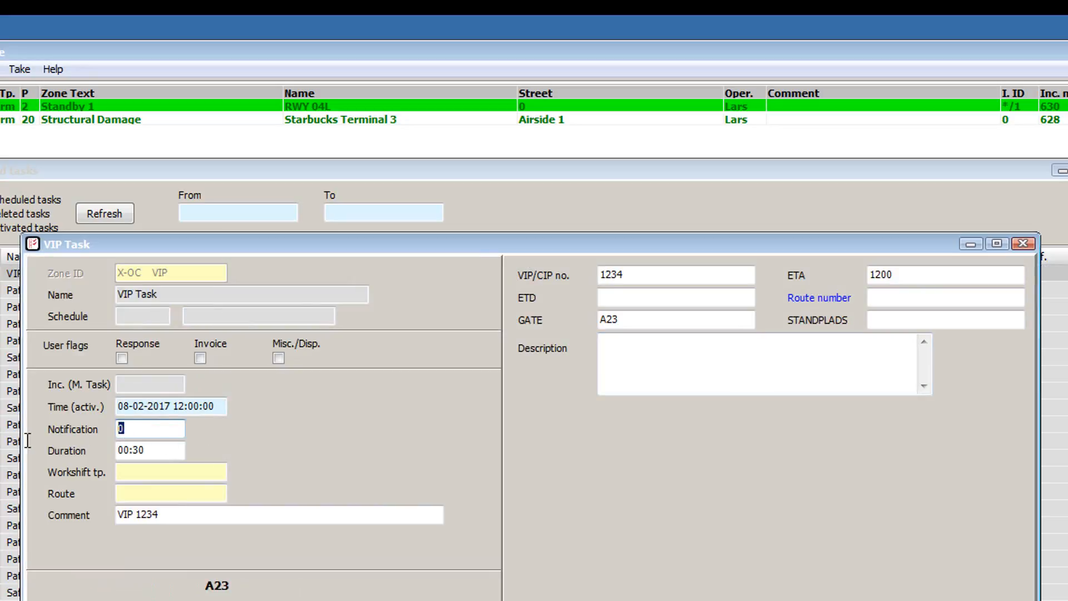
type("10")
key("Return")
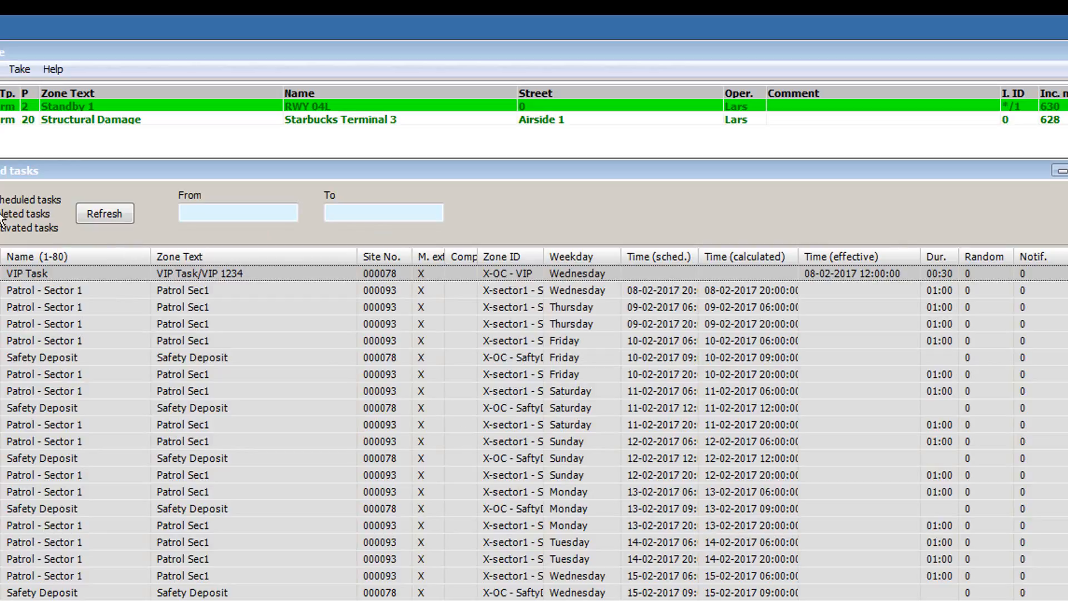
left_click(126, 212)
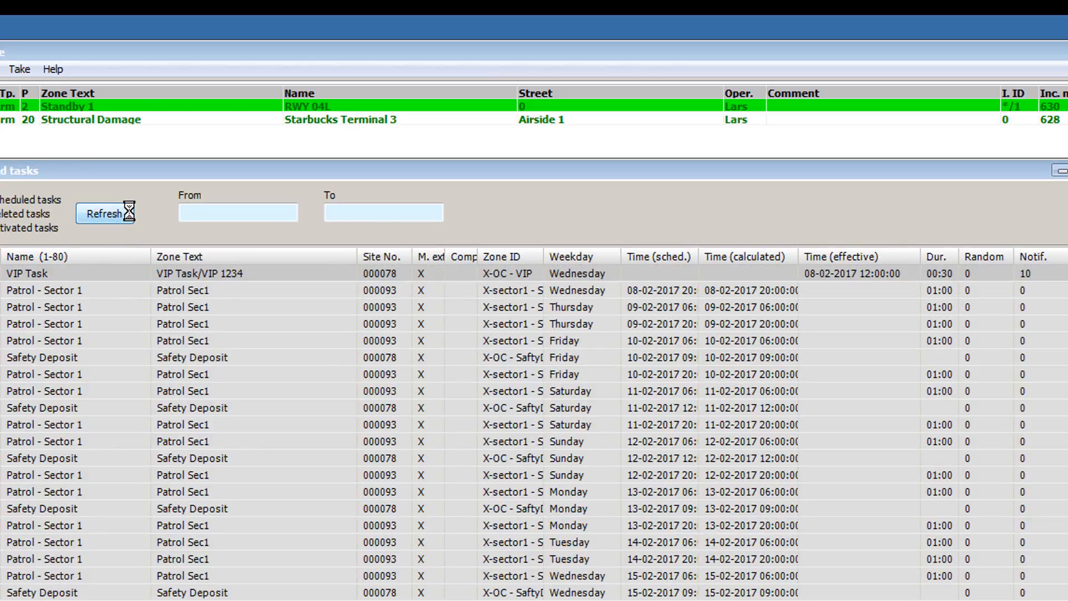
left_click(1048, 273)
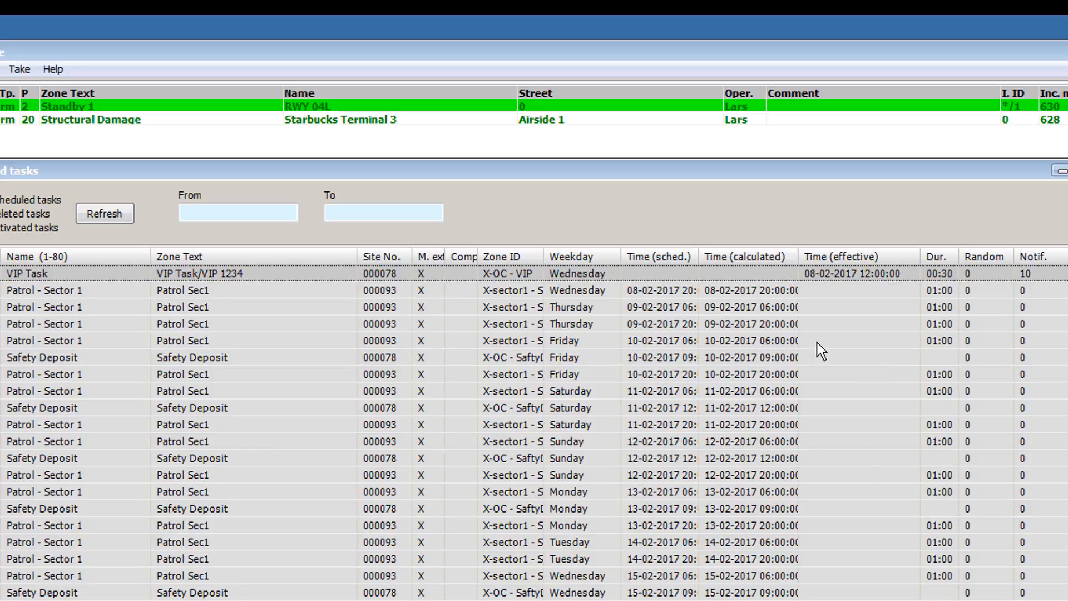
- Clear the VIP Task's activation time, set notification to 0, and refresh the scheduled list
right_click(321, 274)
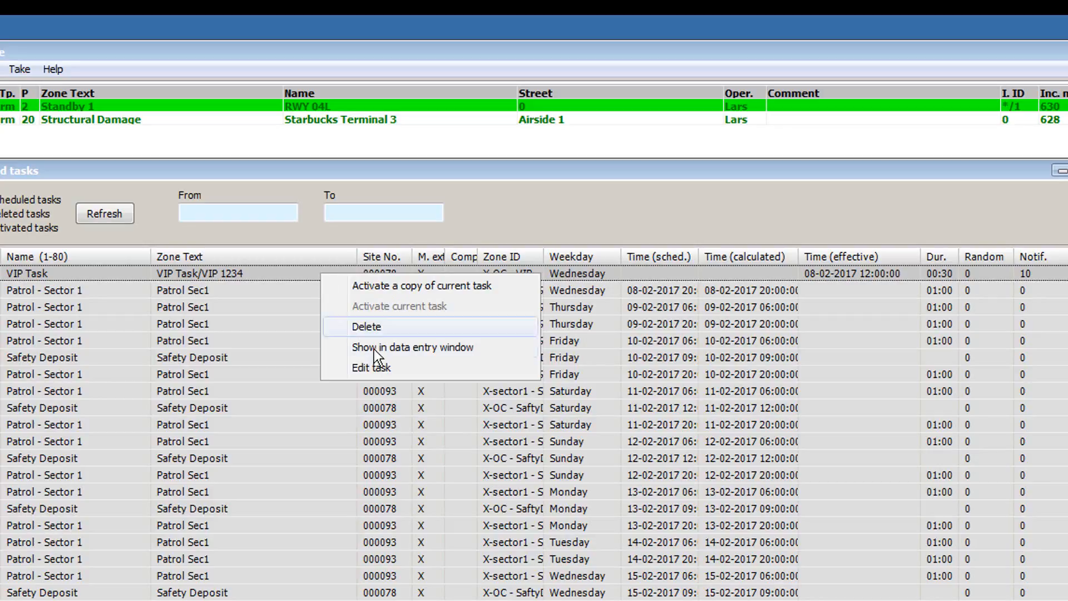
left_click(386, 375)
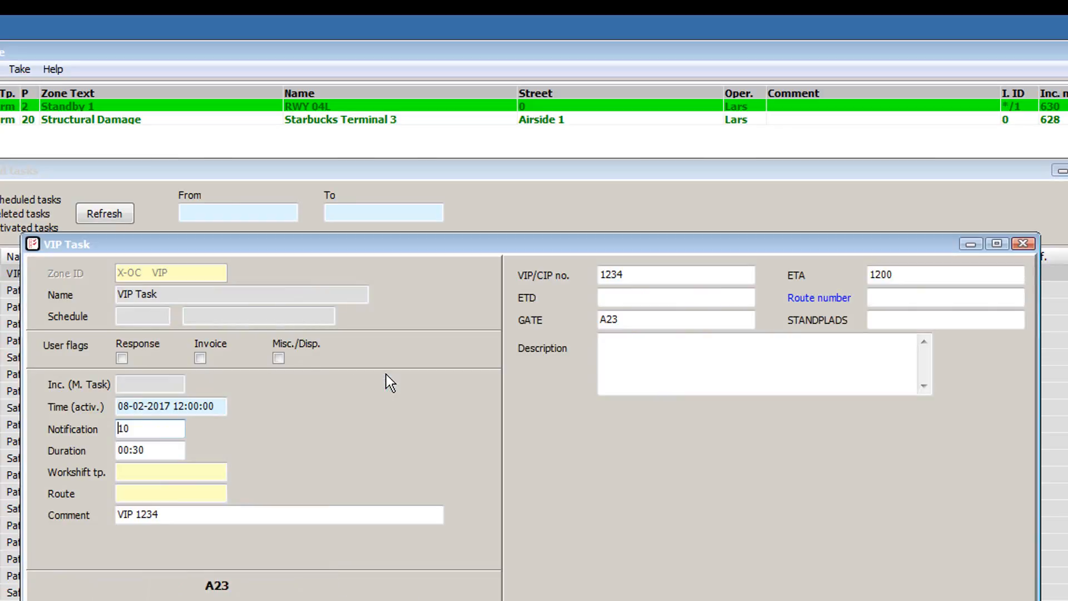
left_click_drag(226, 409, 59, 423)
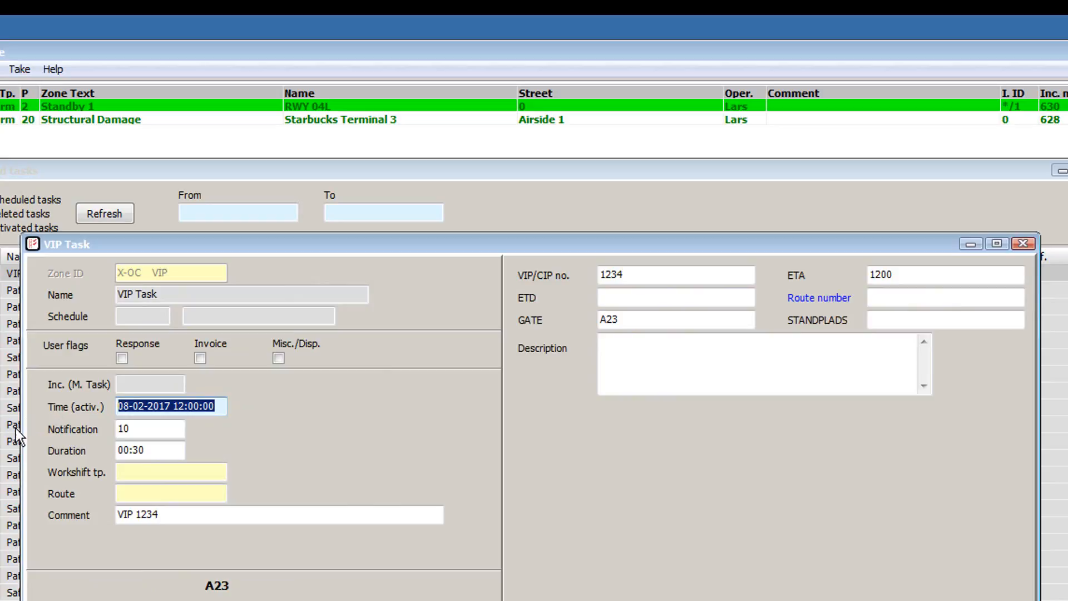
key("Delete")
key("Tab")
type("0")
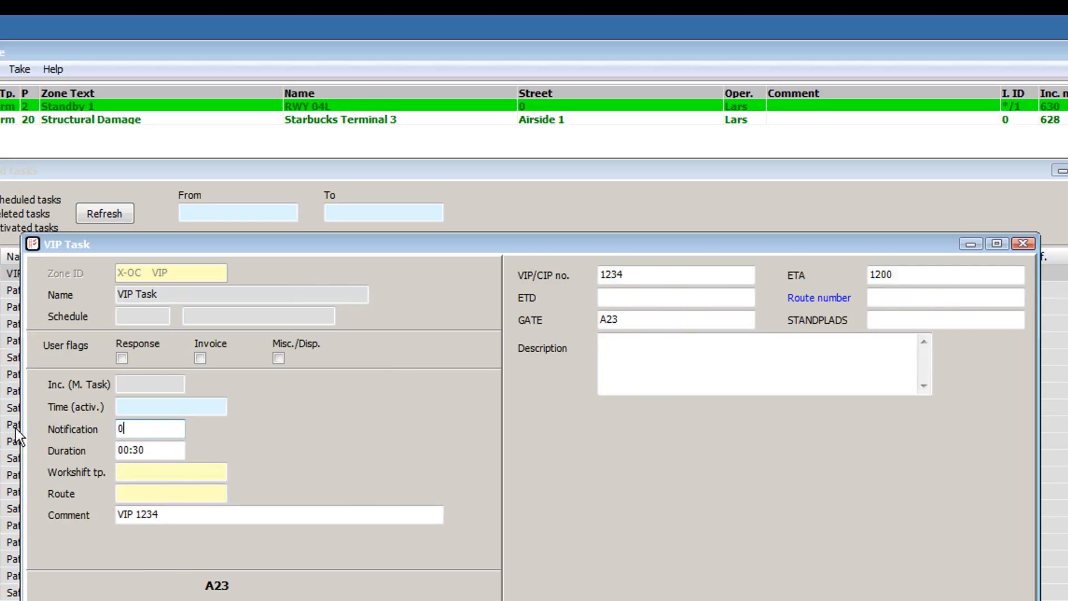
key("Tab")
key("Return")
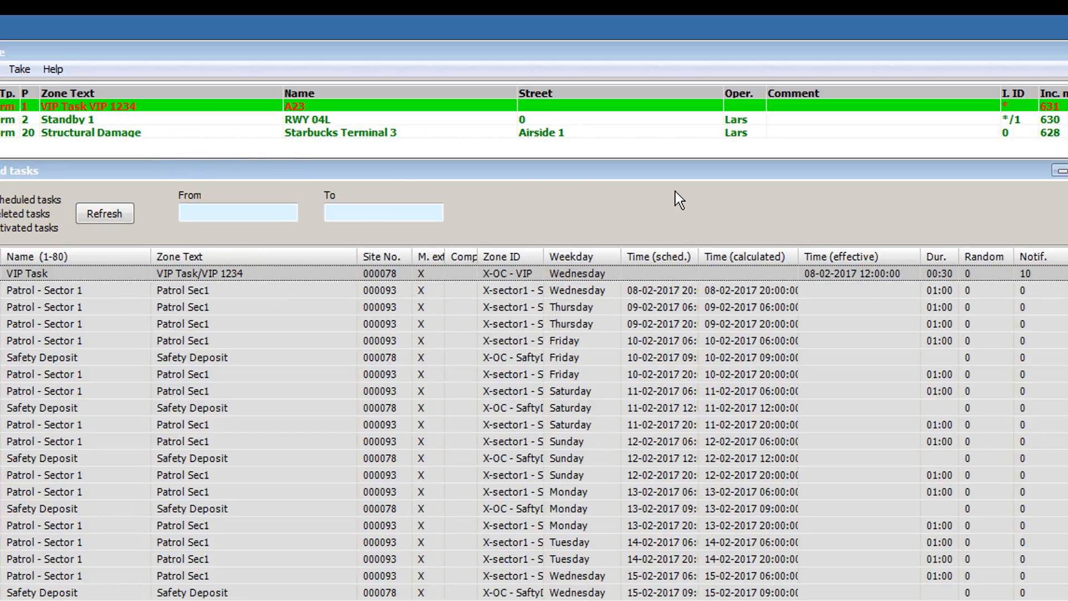
left_click(122, 222)
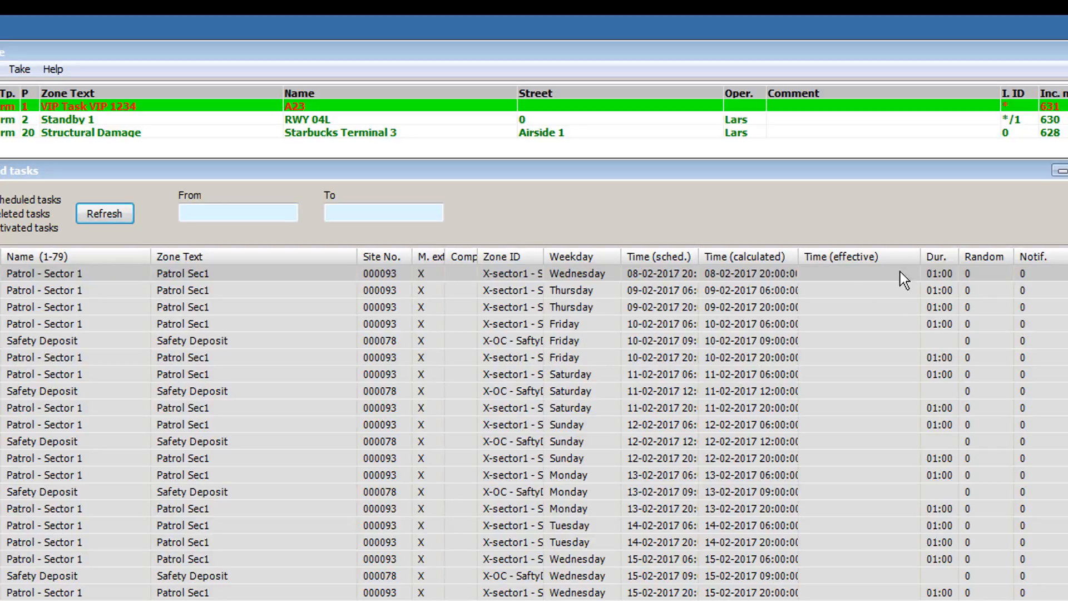
- Close Scheduled tasks and load alarm 631, VIP Task VIP 1234, with its tasks for disposition
left_click(1067, 170)
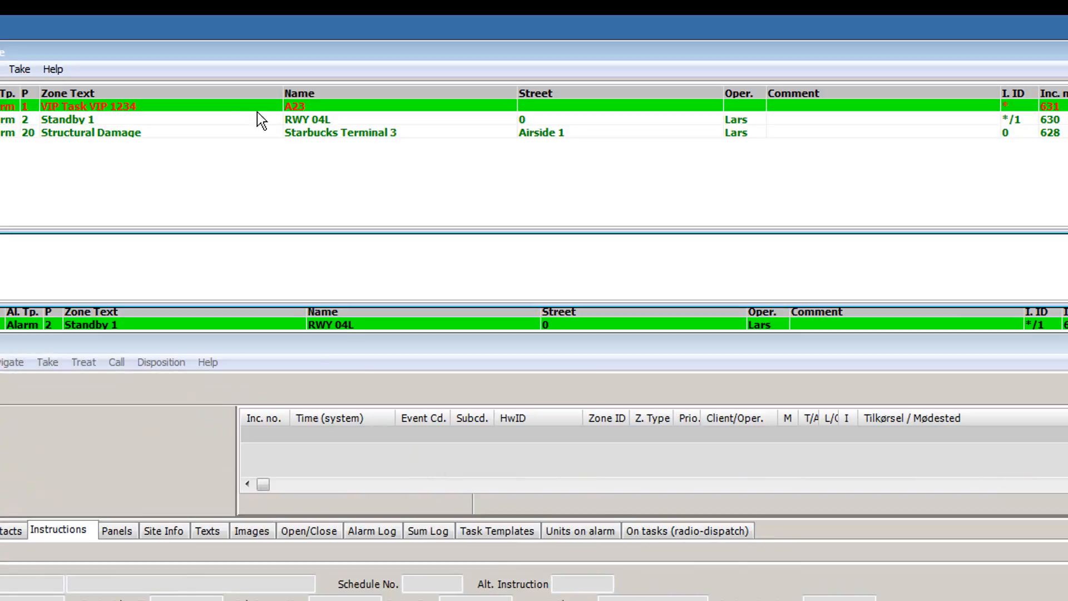
double_click(222, 109)
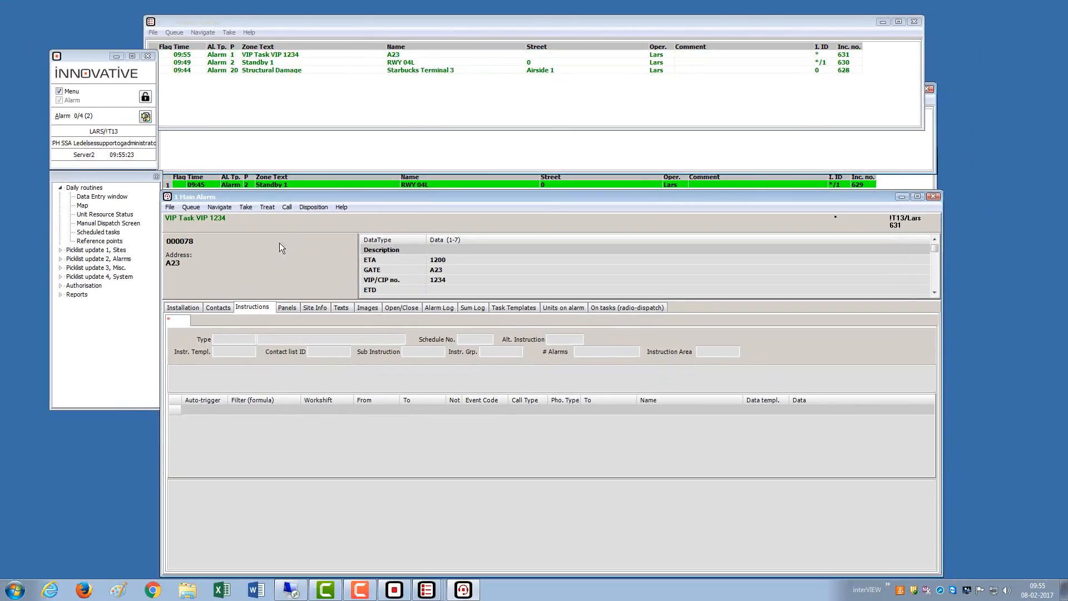
left_click(283, 185)
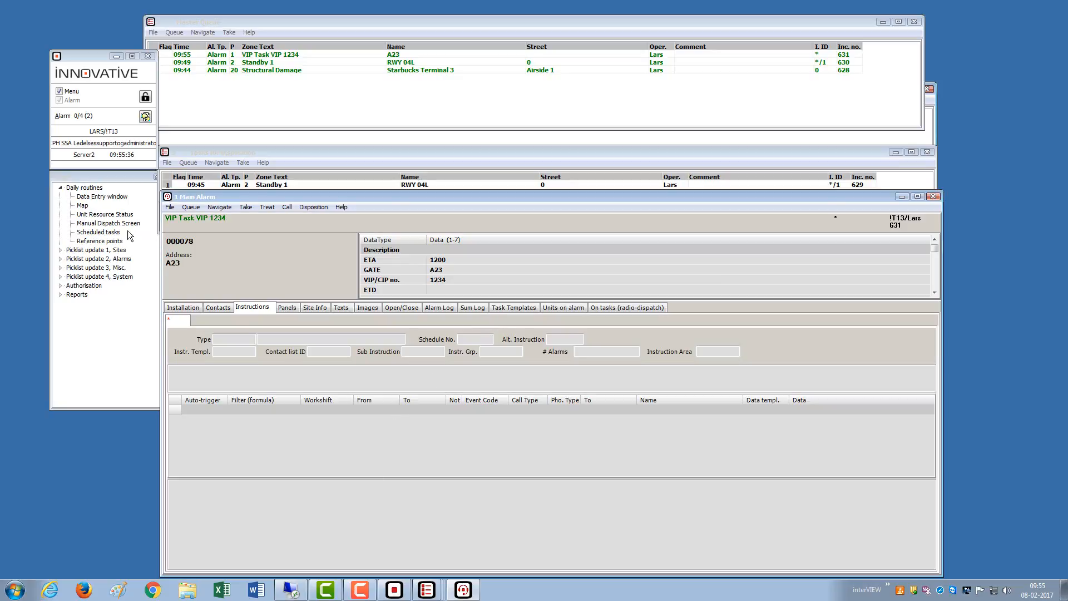
- Open the Map window beside the queues, zoom into the airport terminal and mark a position point there
double_click(83, 207)
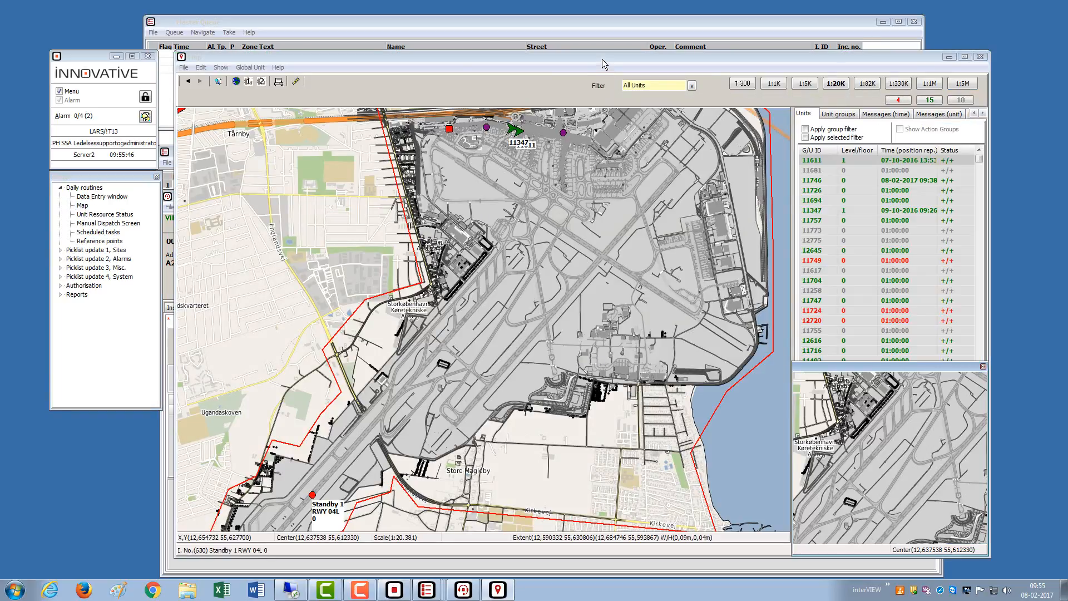
left_click(610, 63)
left_click_drag(610, 63, 781, 47)
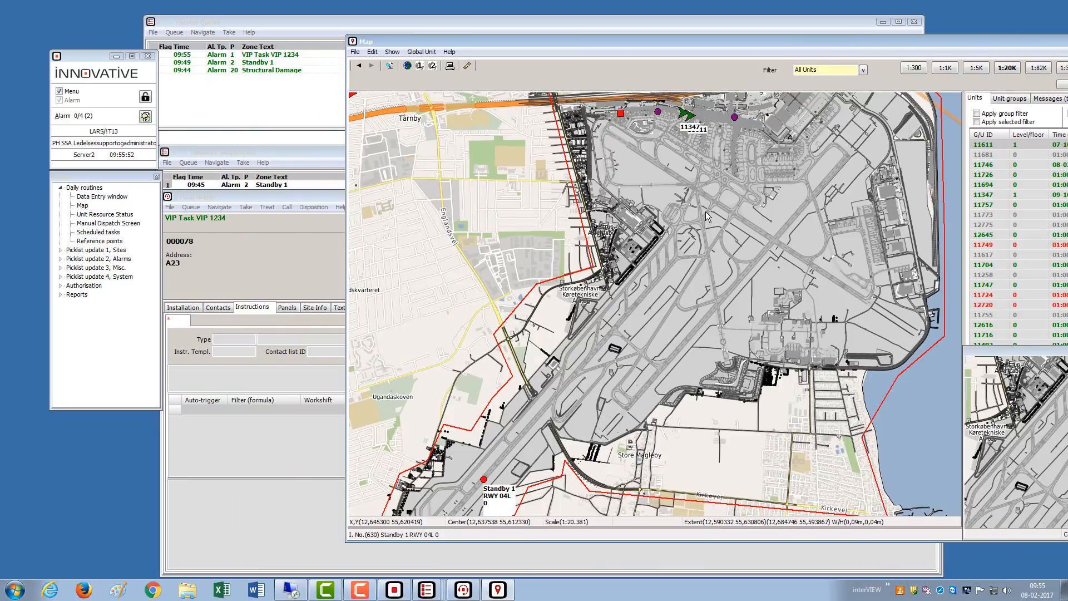
left_click_drag(765, 119, 815, 166)
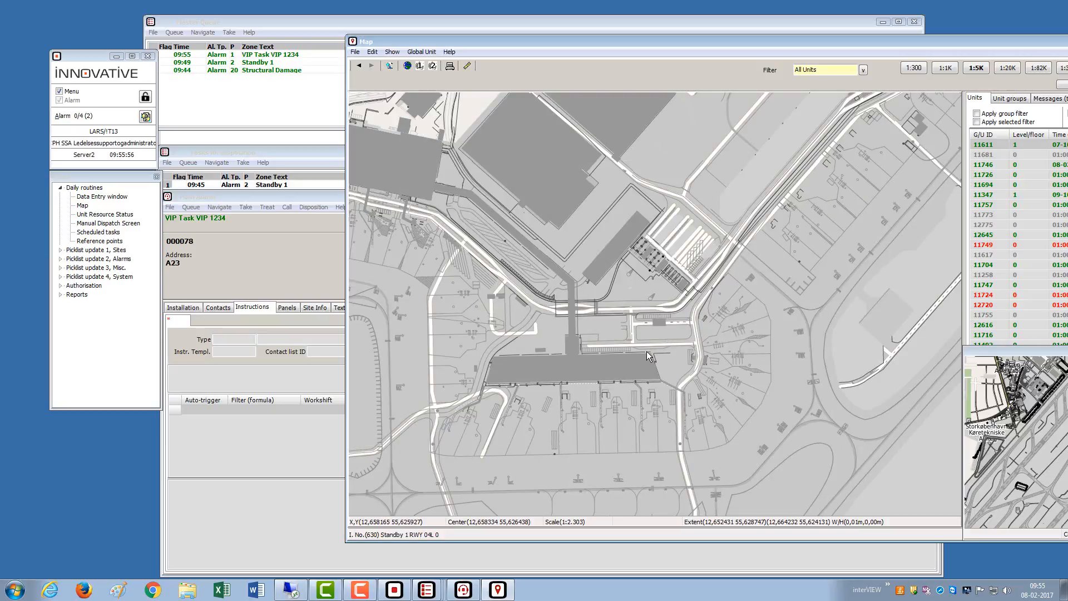
left_click(646, 351)
mouse_move(647, 354)
- Start a manual external task with Task ID 2 Structural Damage, copied map coordinates and location F1
left_click(235, 263)
key("ctrl+m")
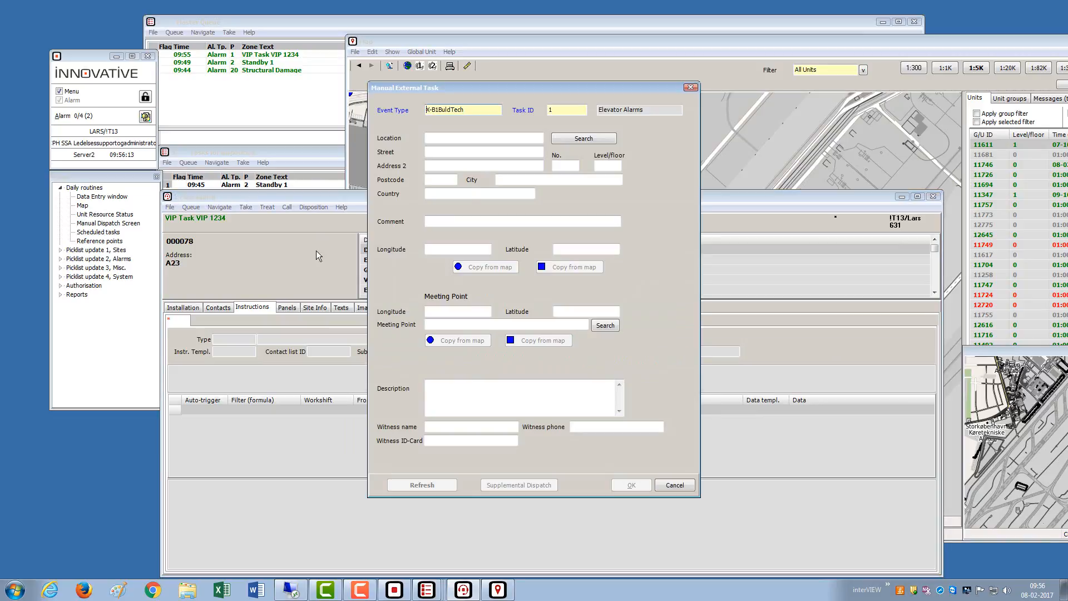
left_click(570, 114)
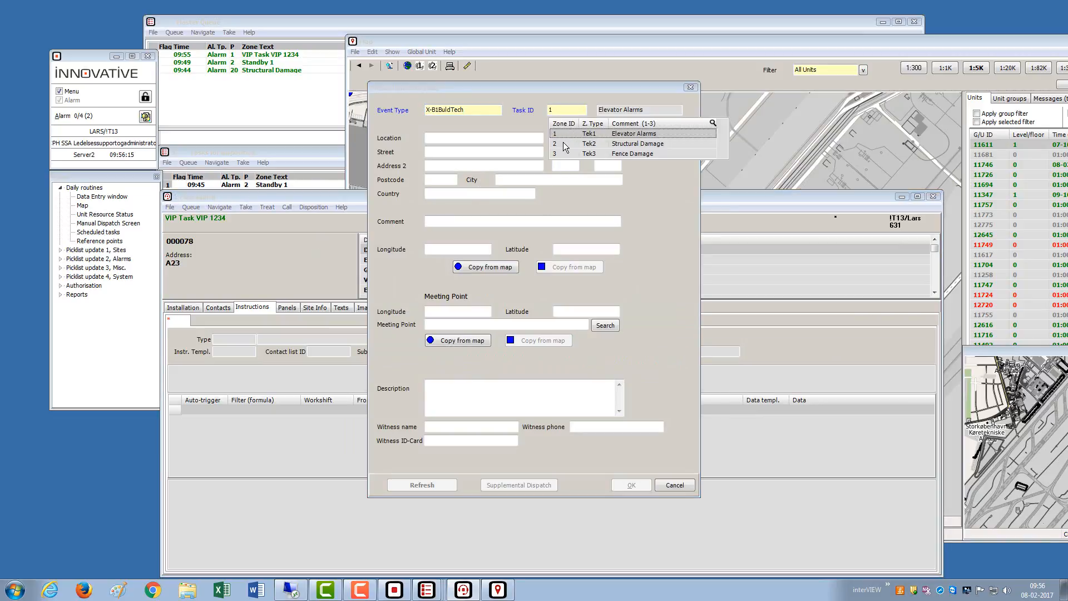
left_click(563, 142)
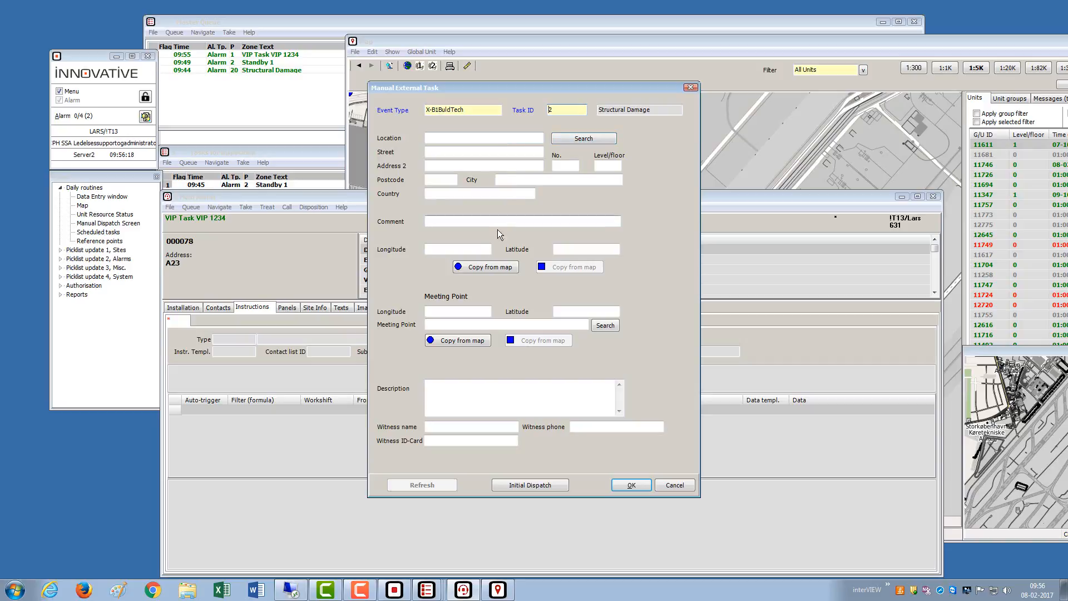
left_click(486, 267)
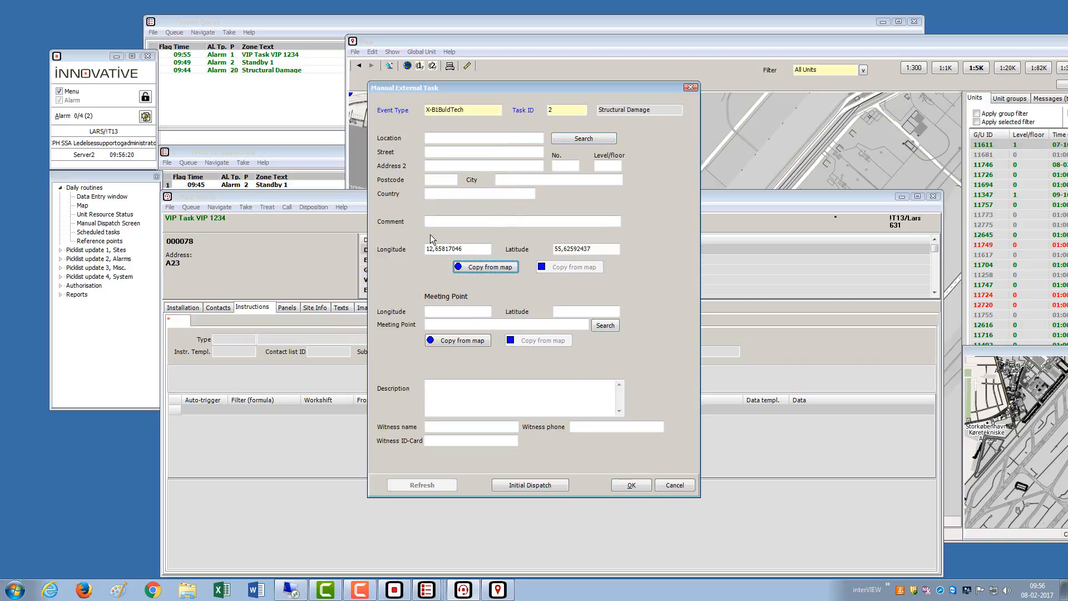
left_click(445, 140)
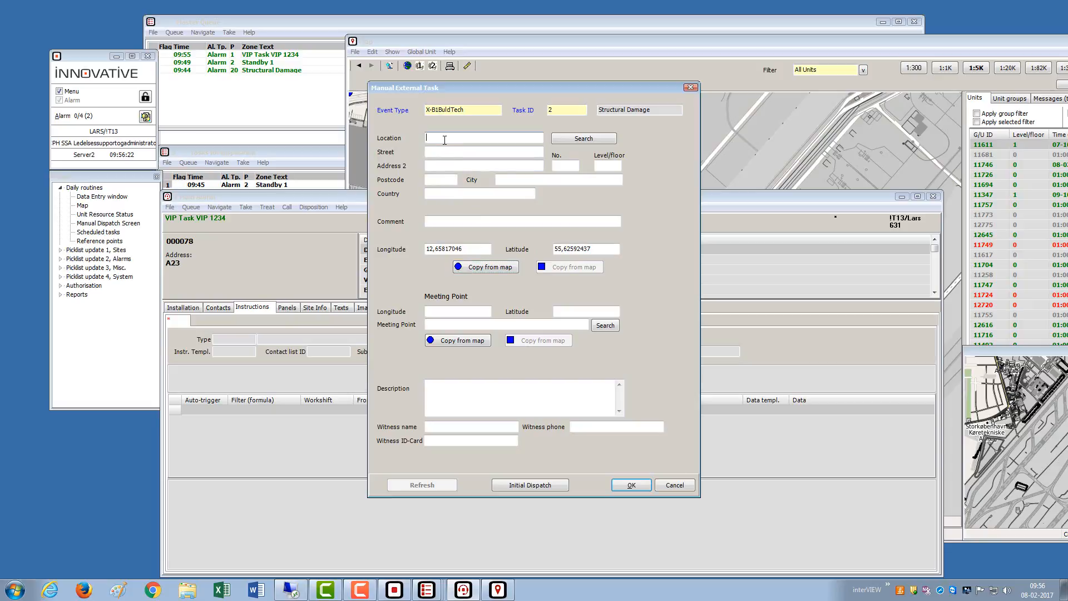
type("F1")
key("Tab")
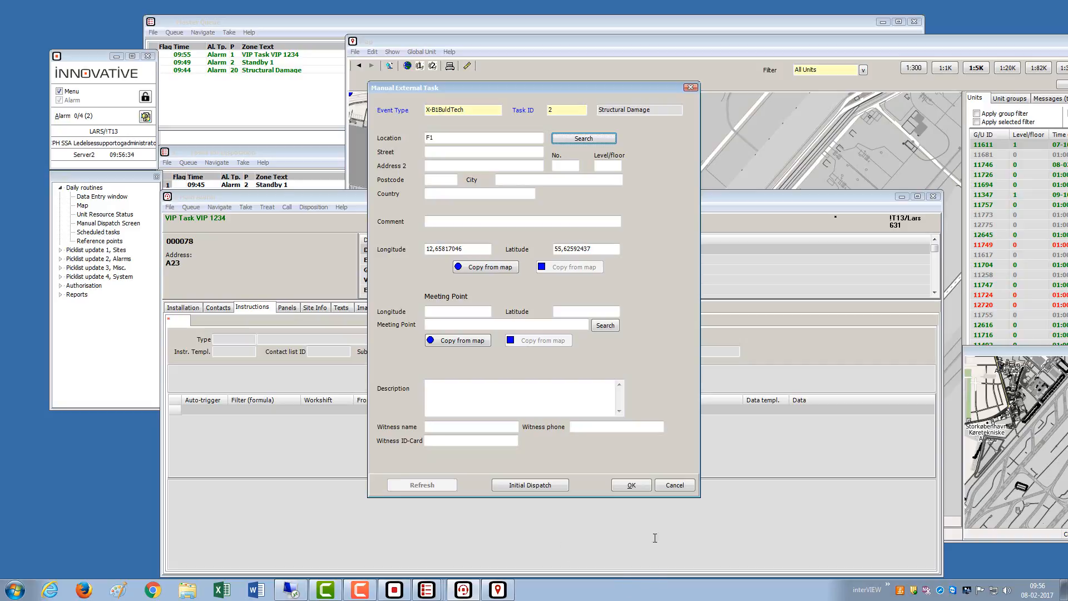
- Create the Structural Damage F1 alarm, open it from the queue, then open the Scheduled tasks list
left_click(639, 486)
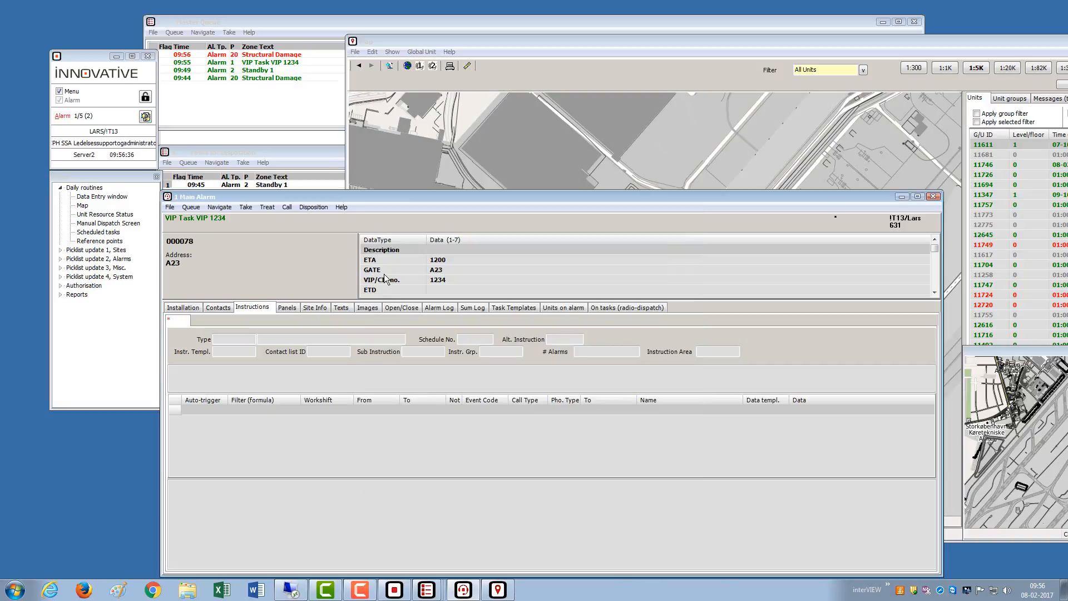
double_click(286, 56)
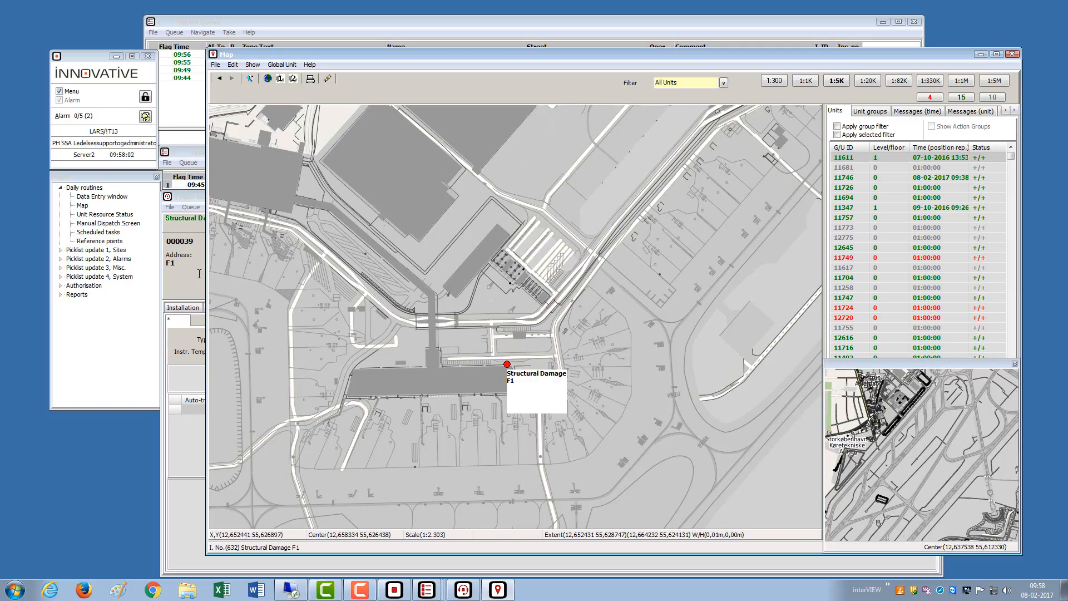
left_click(104, 233)
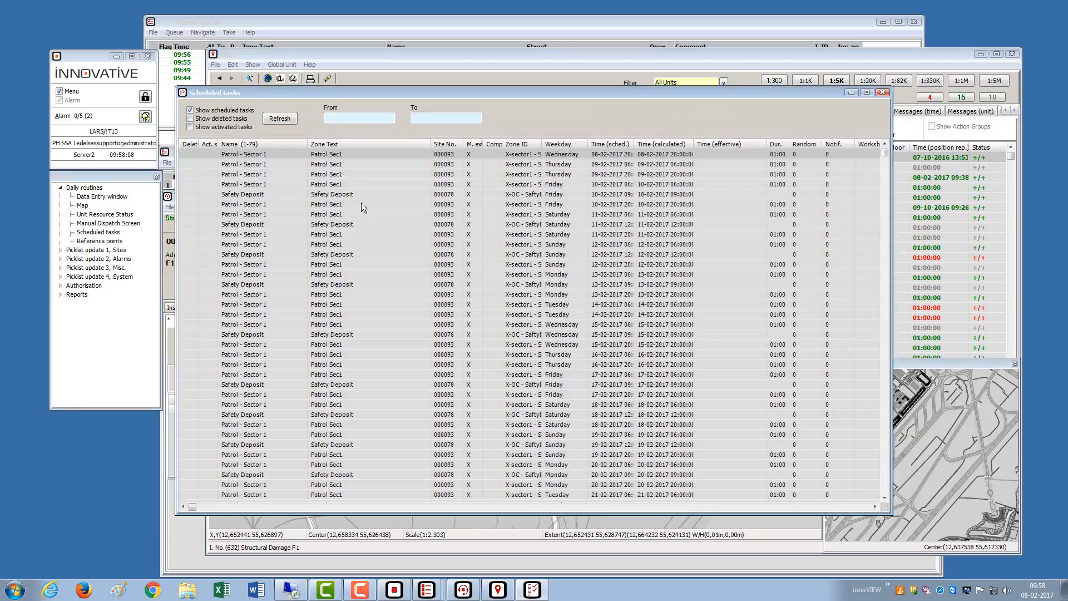
- Open the Patrol - Sector 1 task's site record and inspect its task templates and open/close schedule 2
left_click(341, 156)
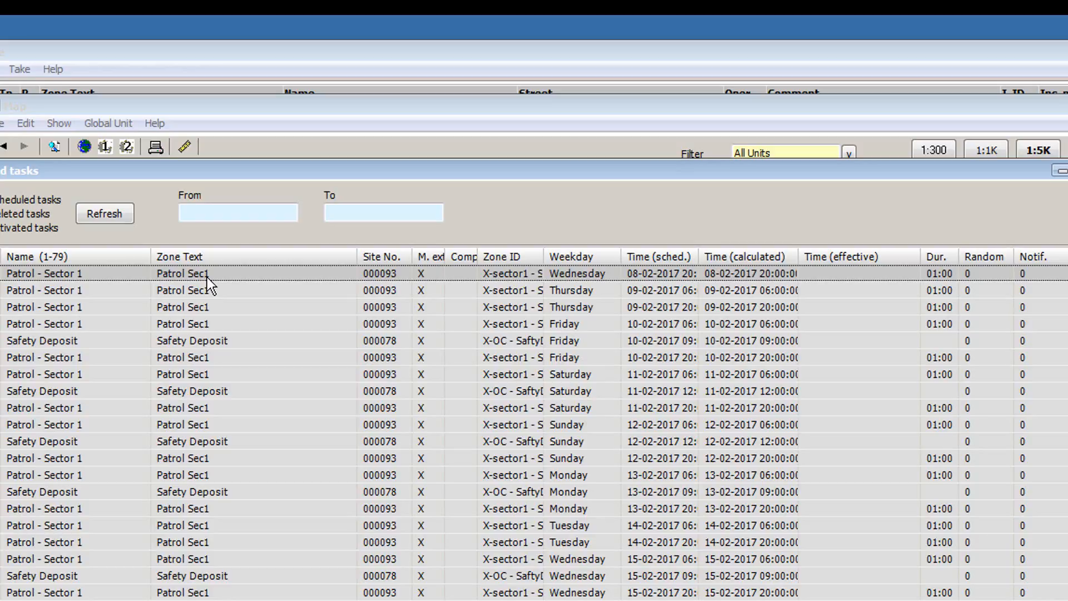
right_click(206, 277)
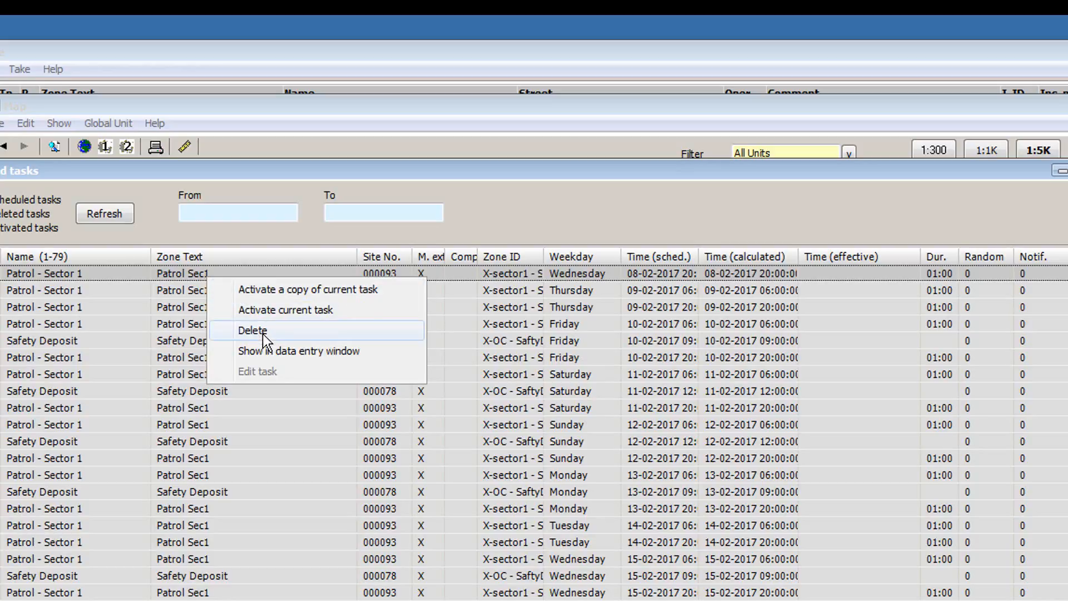
left_click(264, 352)
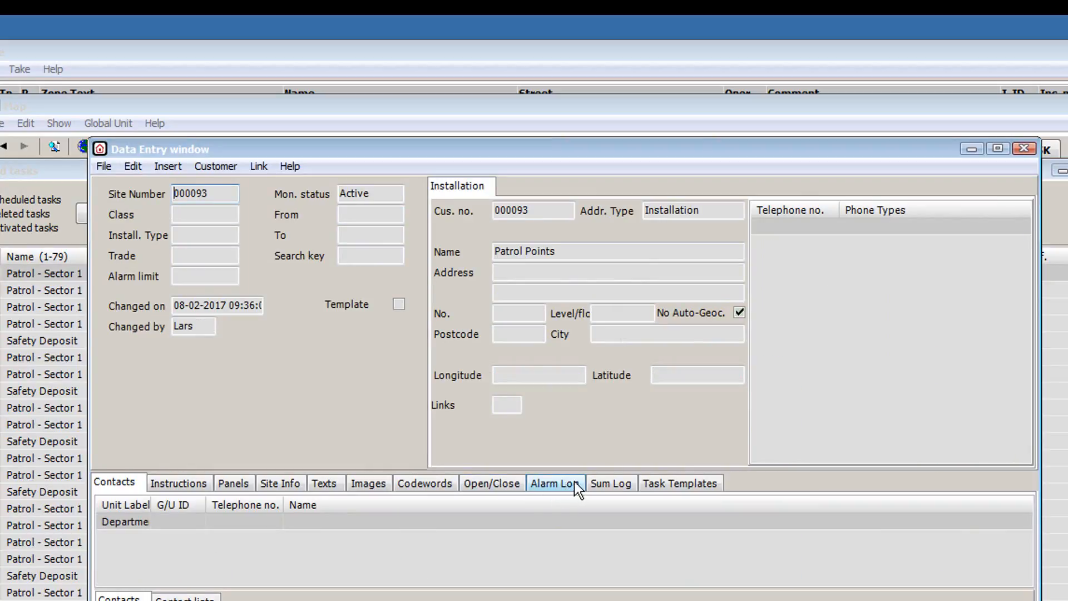
left_click(650, 488)
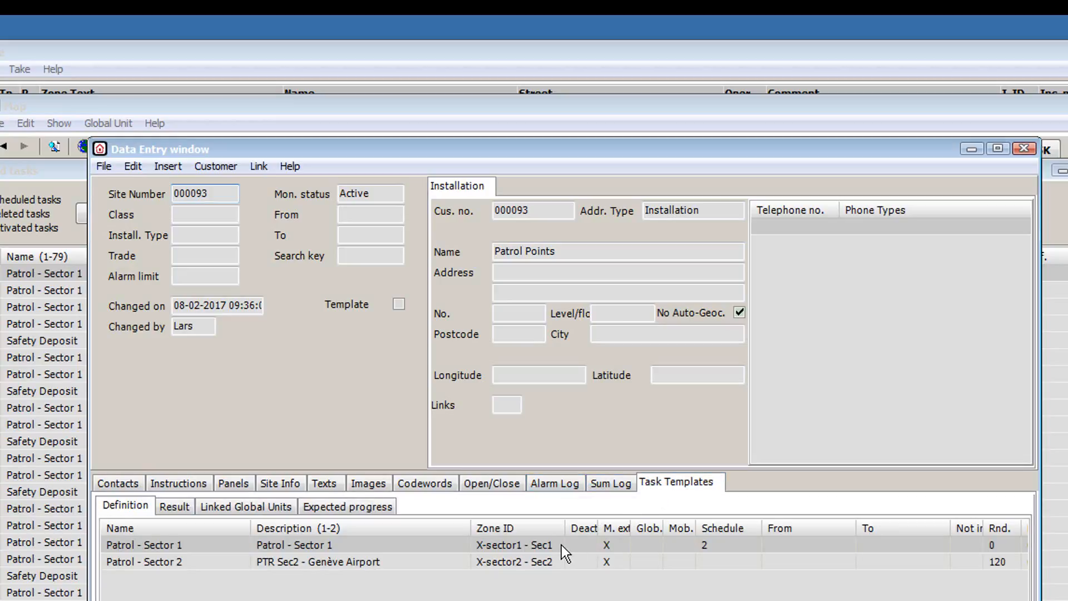
left_click(523, 485)
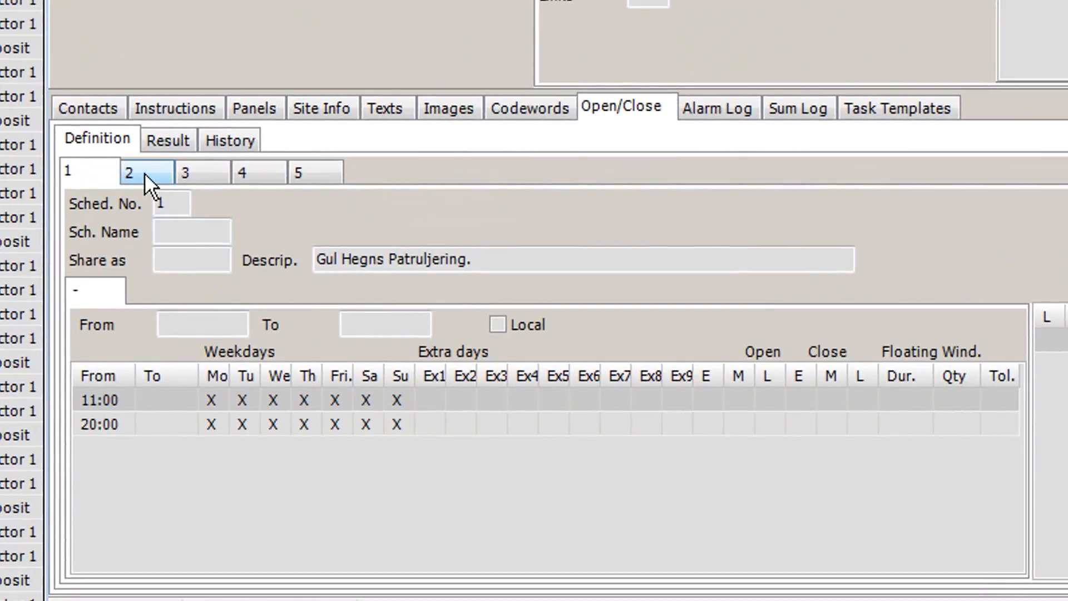
left_click(144, 173)
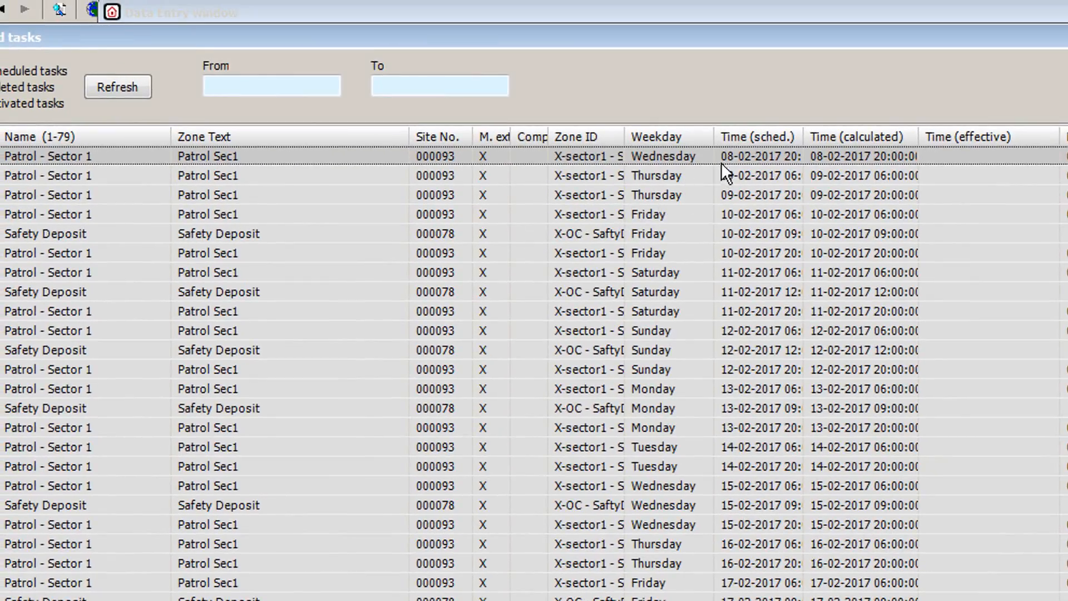
- Widen the Time (sched.) and Time (calculated) columns to full timestamps, then bring back the site's Data Entry window
left_click_drag(806, 134, 846, 145)
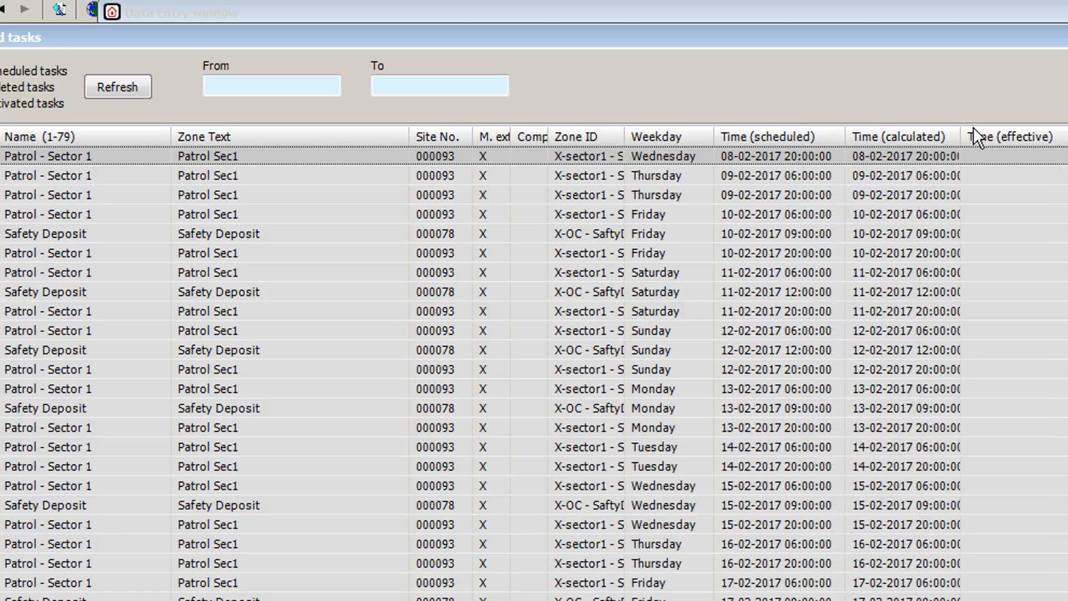
left_click_drag(961, 136, 988, 144)
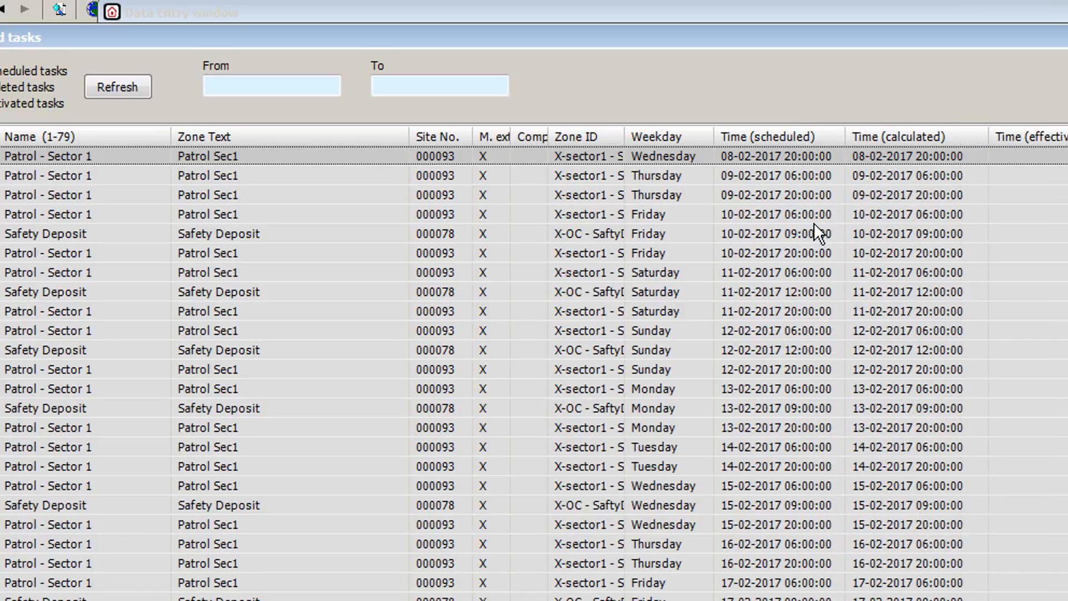
left_click(813, 221)
left_click(800, 237)
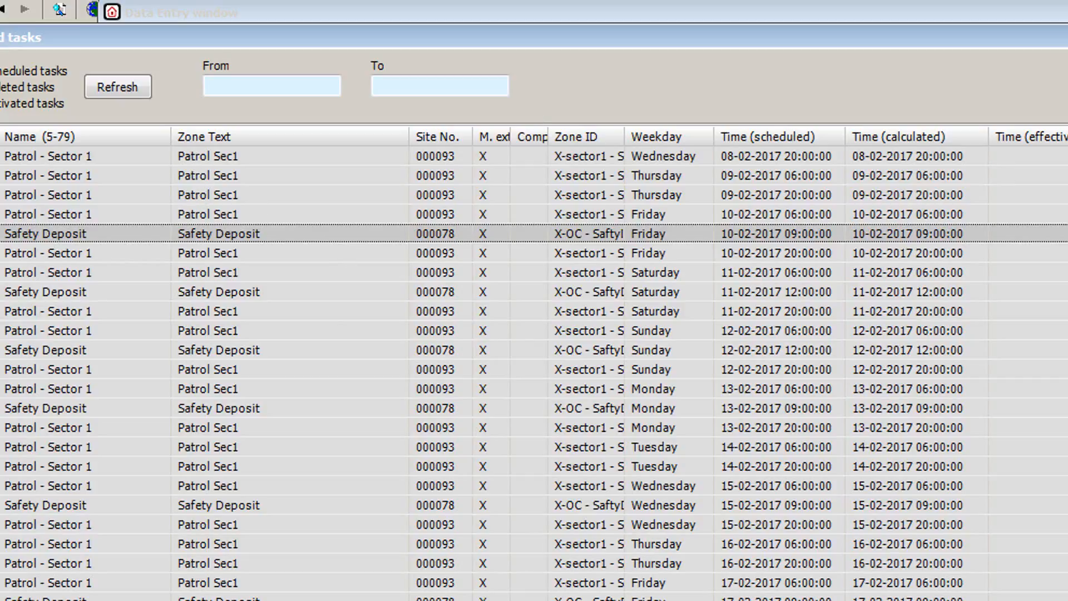
left_click(648, 600)
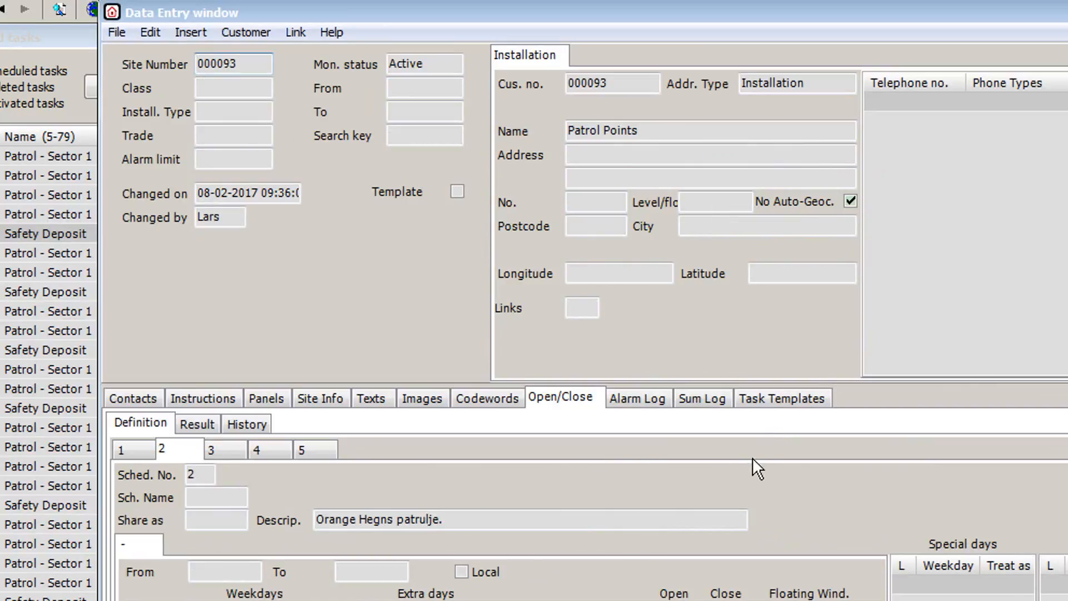
- Set the Patrol - Sector 1 task template's Random value to 60
left_click(757, 399)
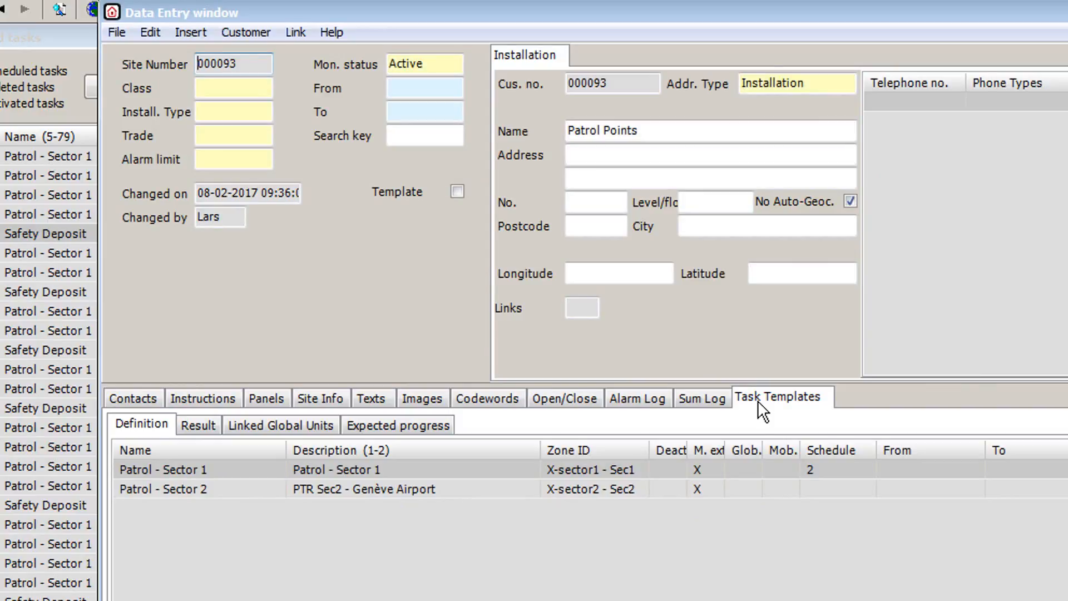
double_click(737, 470)
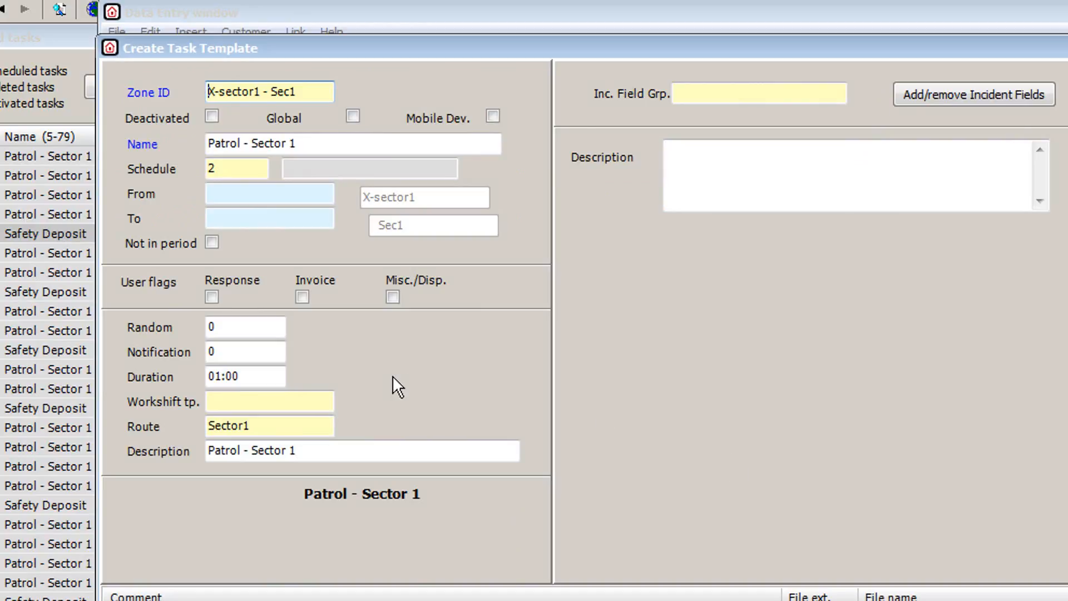
left_click(274, 329)
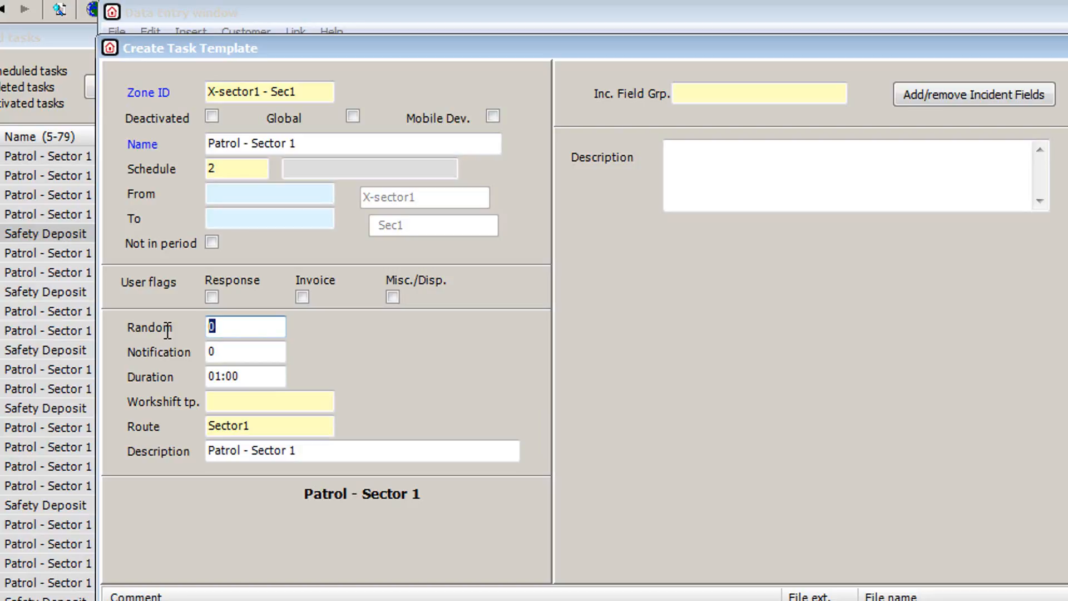
type("60")
key("Tab")
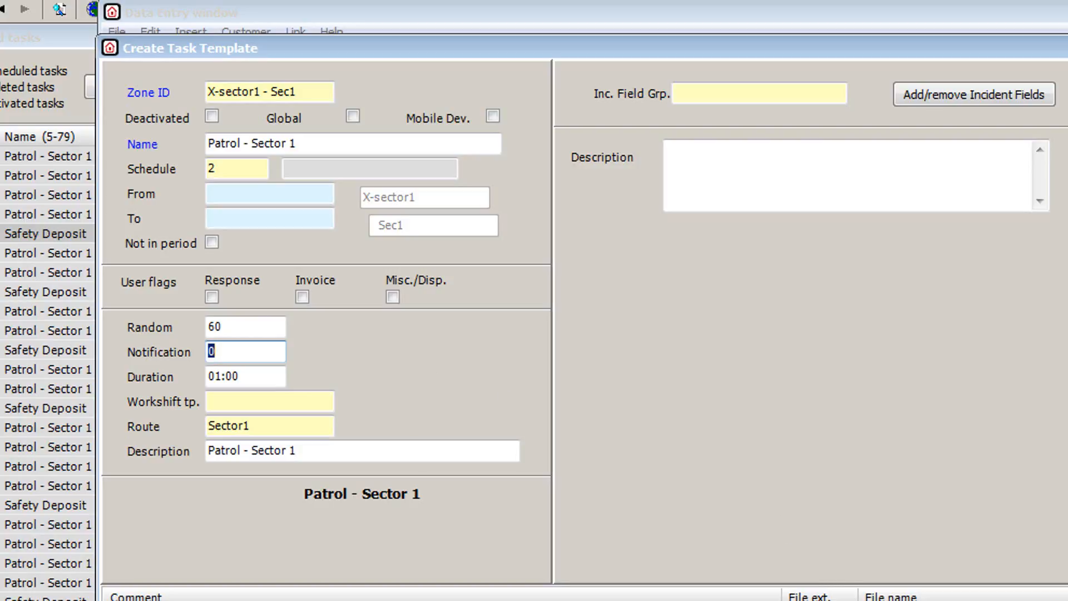
key("Return")
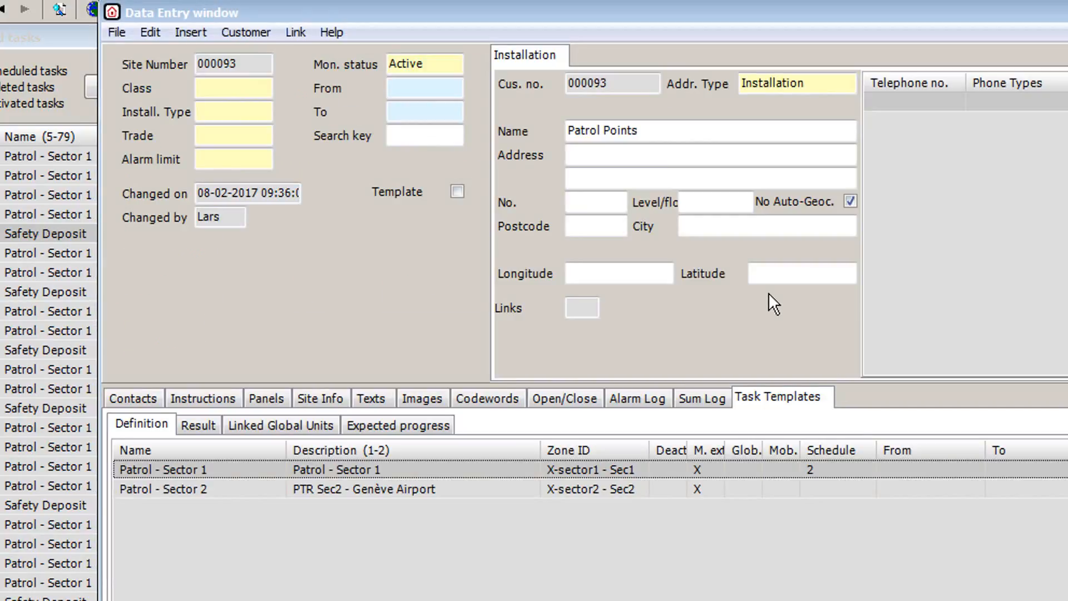
- Save the Patrol Points site via Edit > Save and close its Data Entry window
left_click(150, 33)
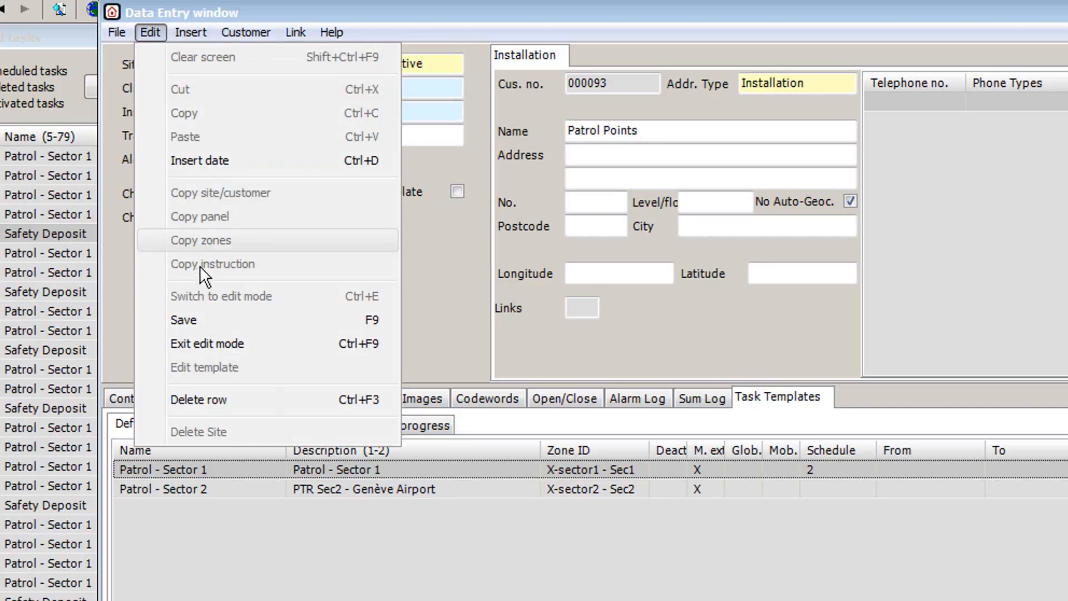
left_click(201, 316)
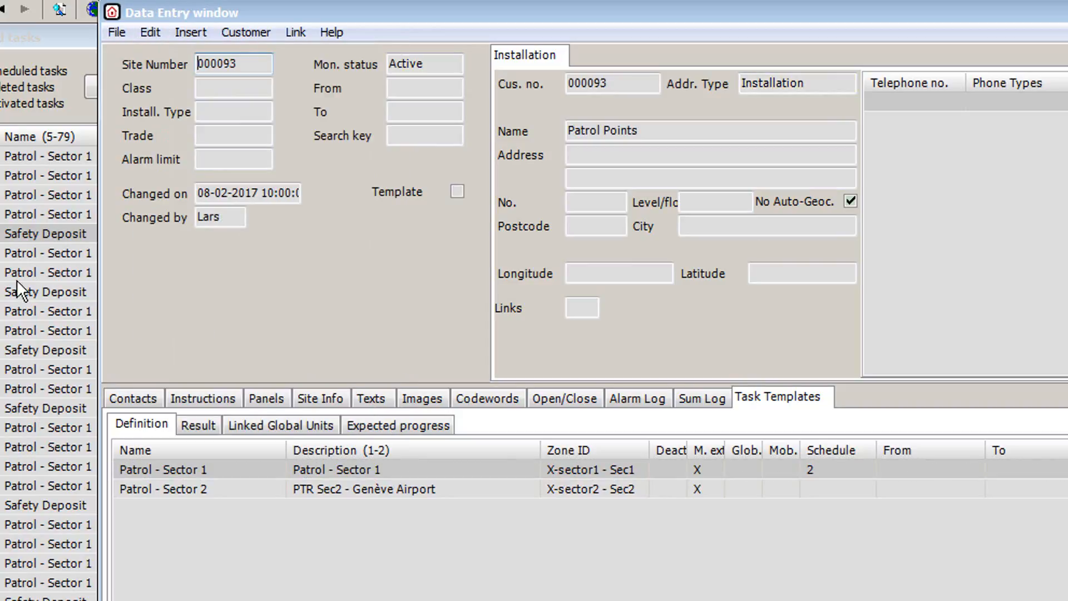
left_click(1065, 11)
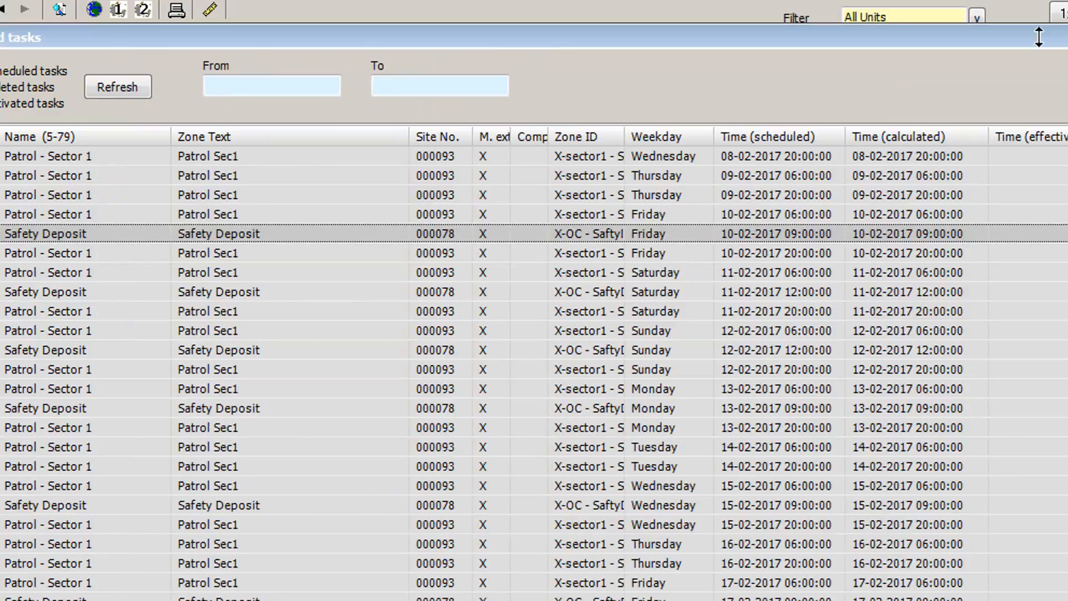
- Refresh the scheduled tasks and compare the patrol tasks' new calculated times, including Thursday 06:00
left_click(132, 90)
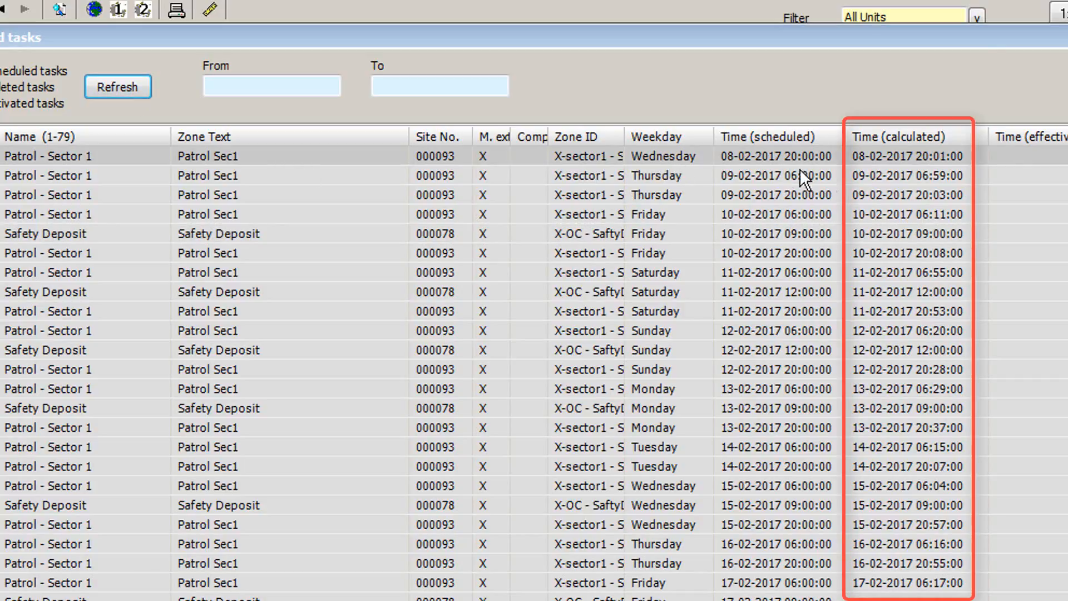
left_click(829, 163)
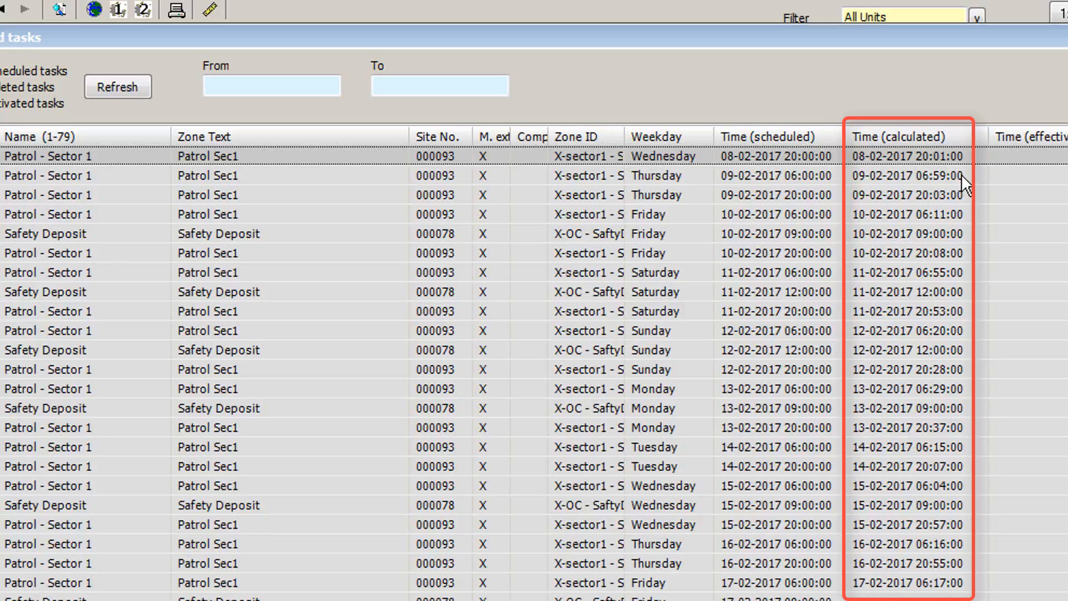
left_click(942, 176)
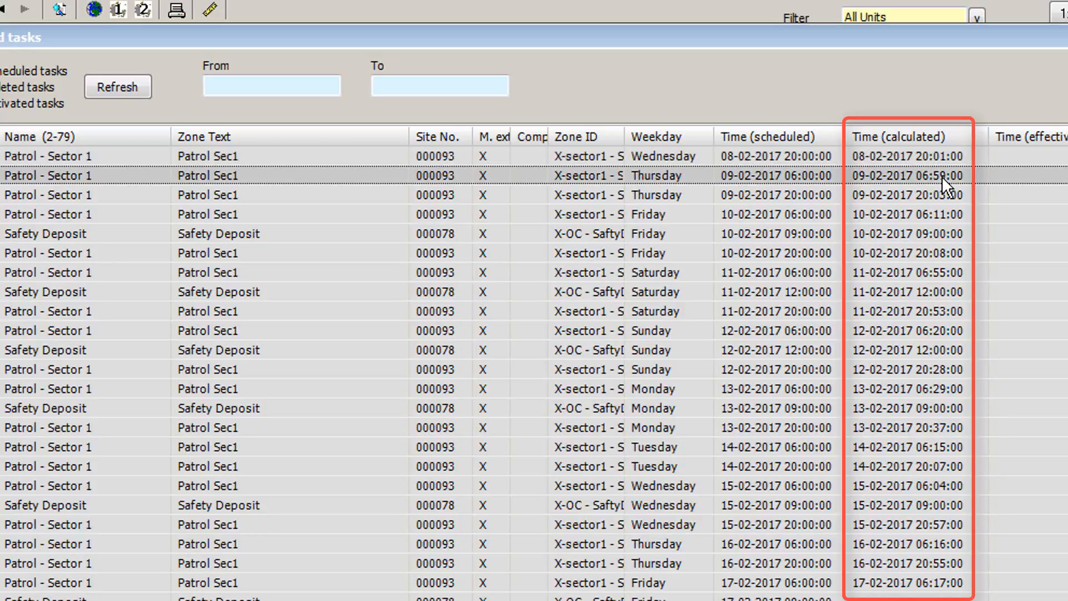
left_click(807, 158)
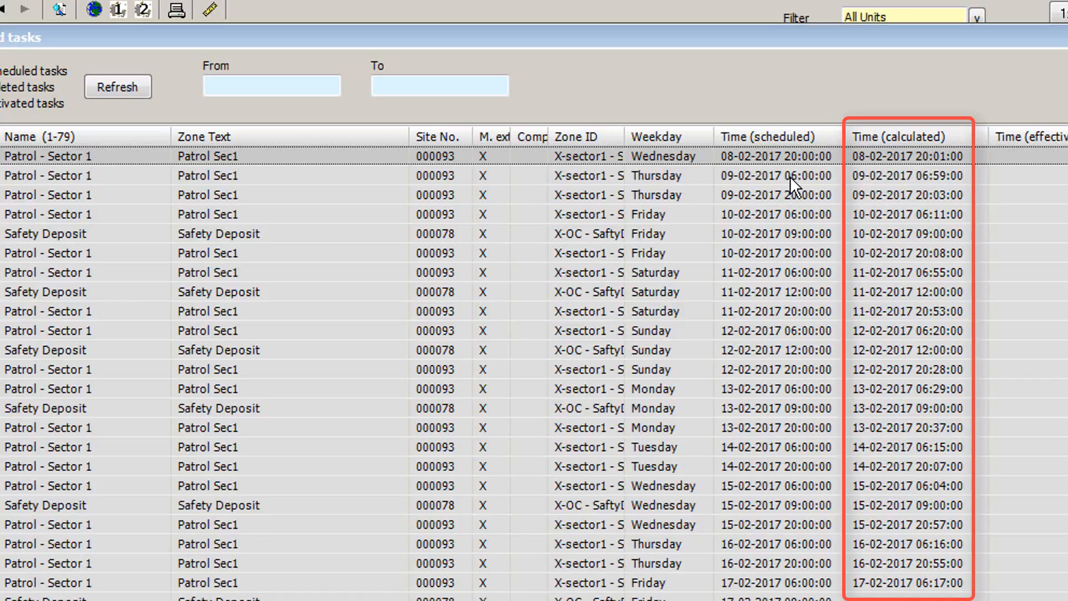
left_click(790, 176)
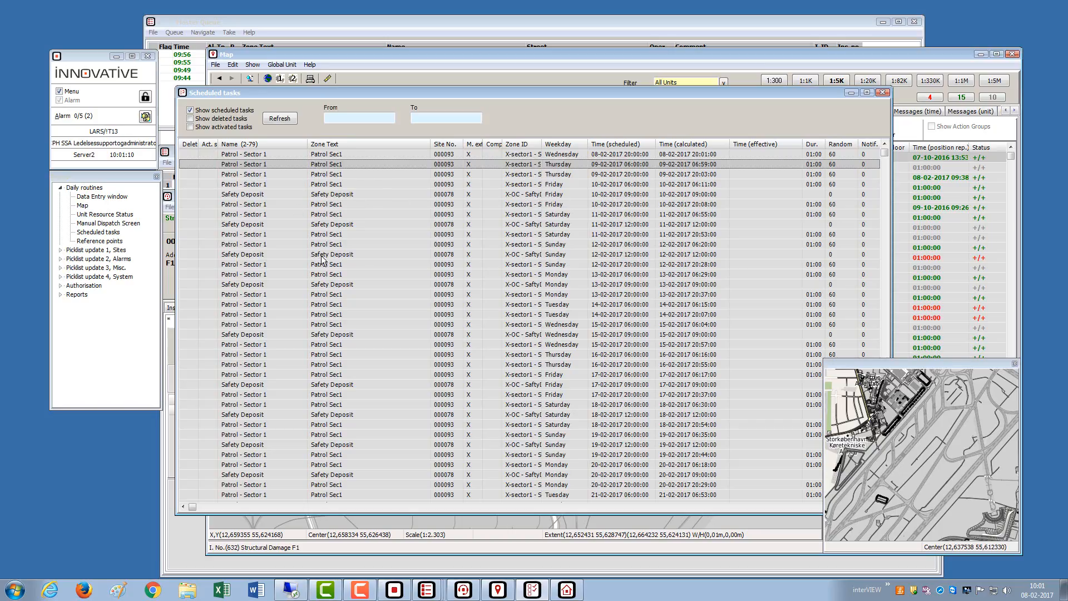
- Filter the task list from 08-02-2017 to 09-02-2017 and refresh it
left_click(335, 115)
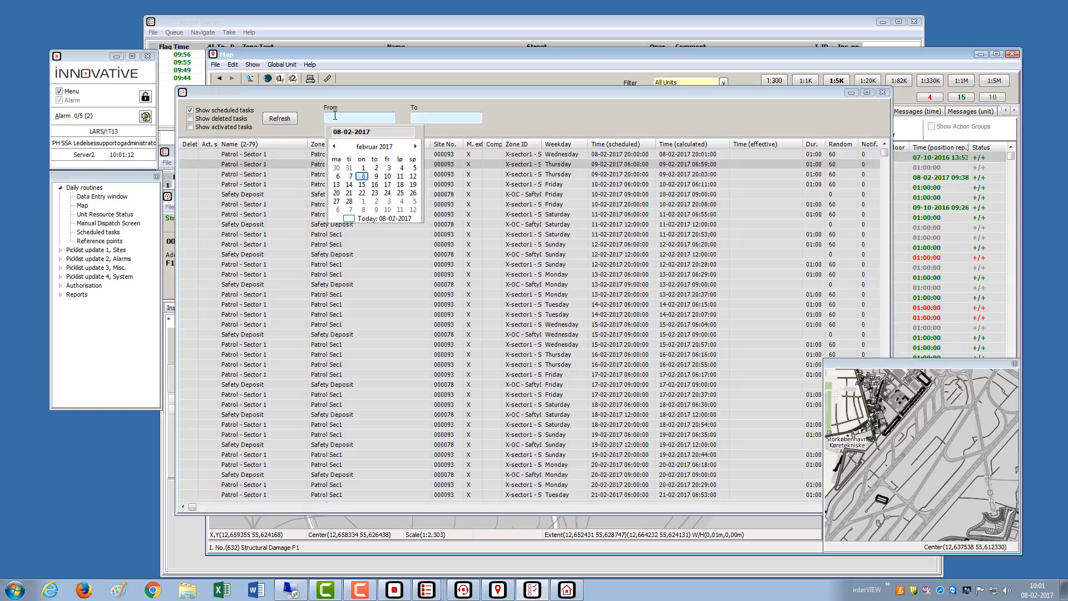
left_click(362, 177)
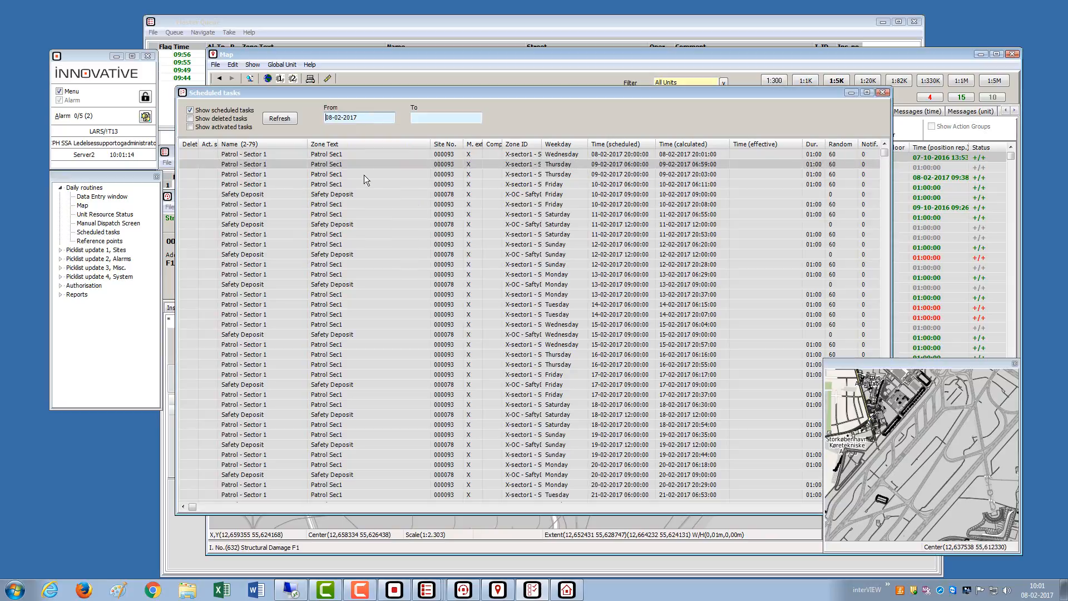
left_click(440, 119)
left_click(457, 177)
left_click(279, 119)
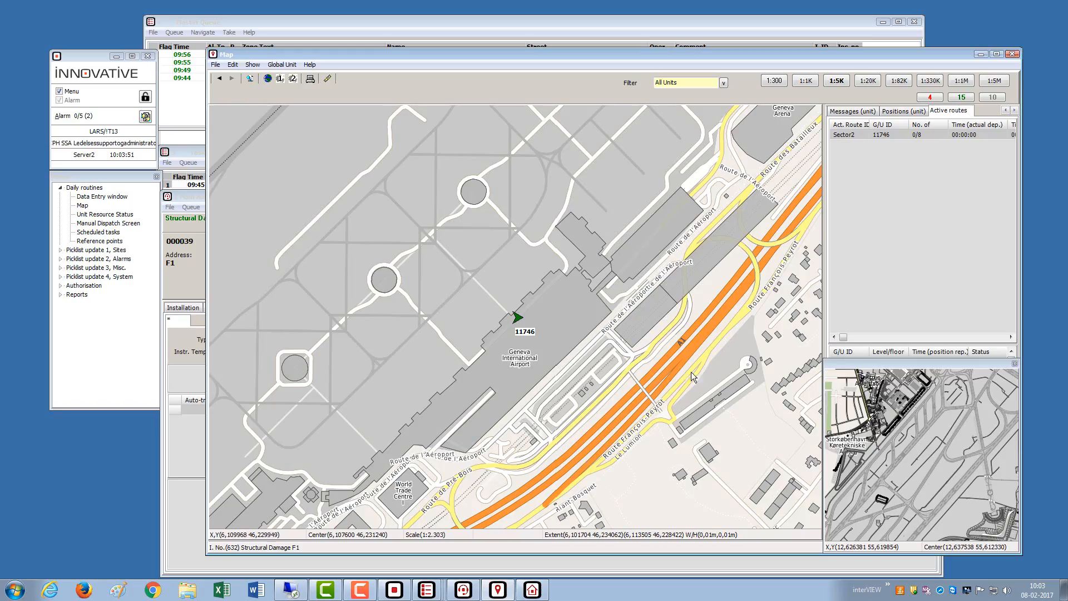
- Show Sector2's route points, then zoom out and pan until the route from unit 11746 to Palexpo fits
right_click(920, 138)
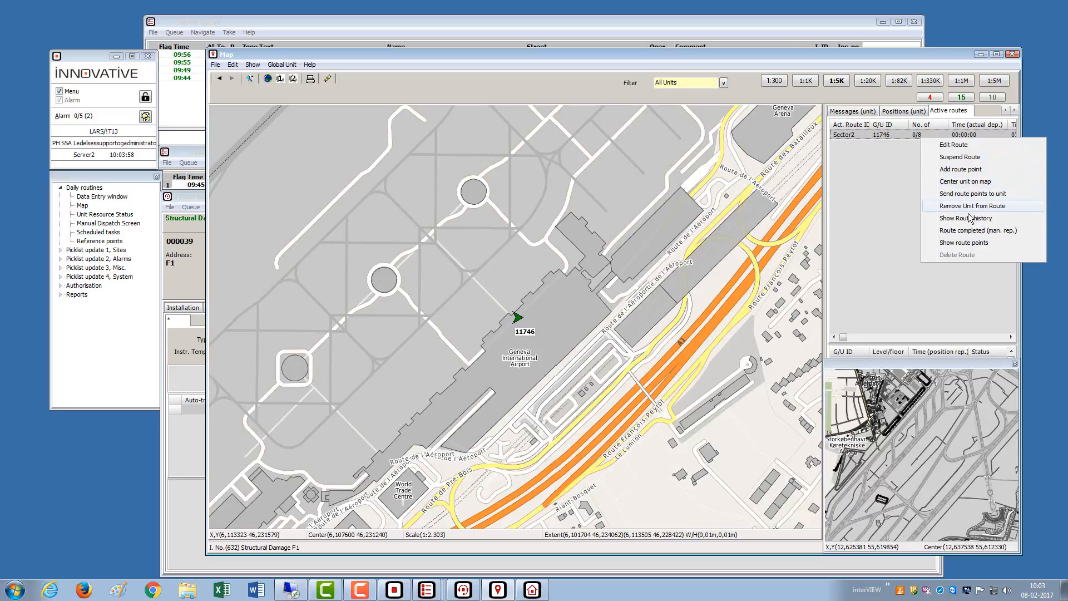
left_click(955, 244)
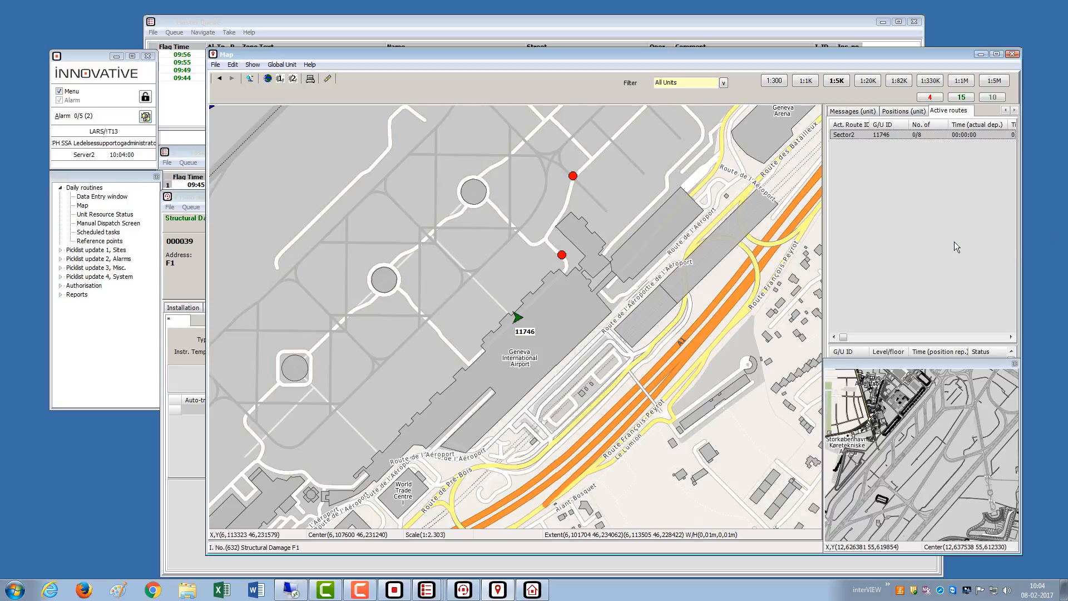
scroll(713, 281, "down", 1)
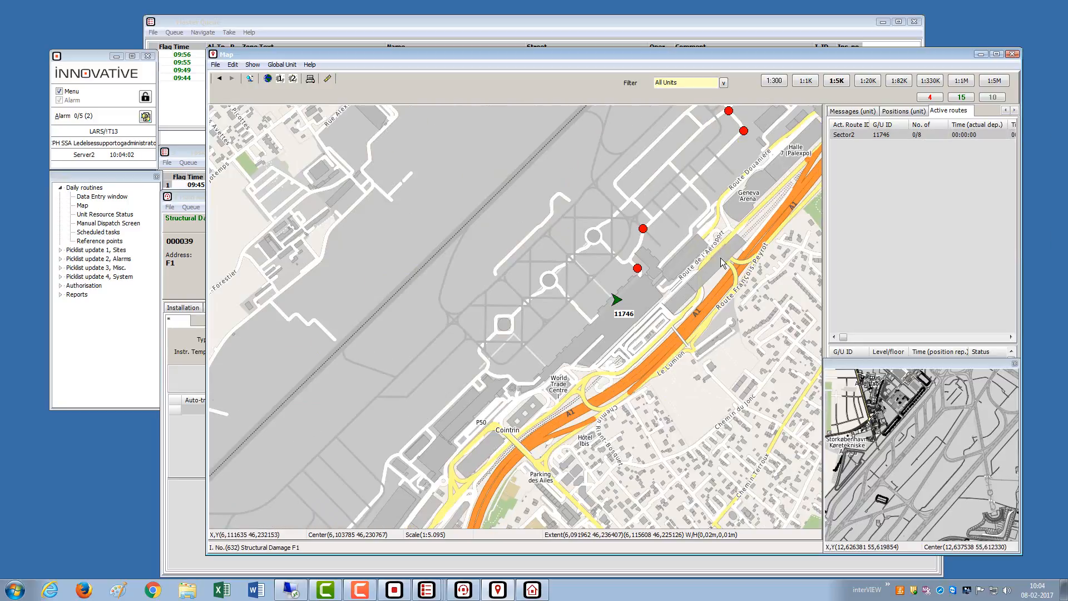
left_click_drag(719, 258, 604, 345)
left_click_drag(689, 269, 578, 368)
left_click_drag(670, 314, 703, 324)
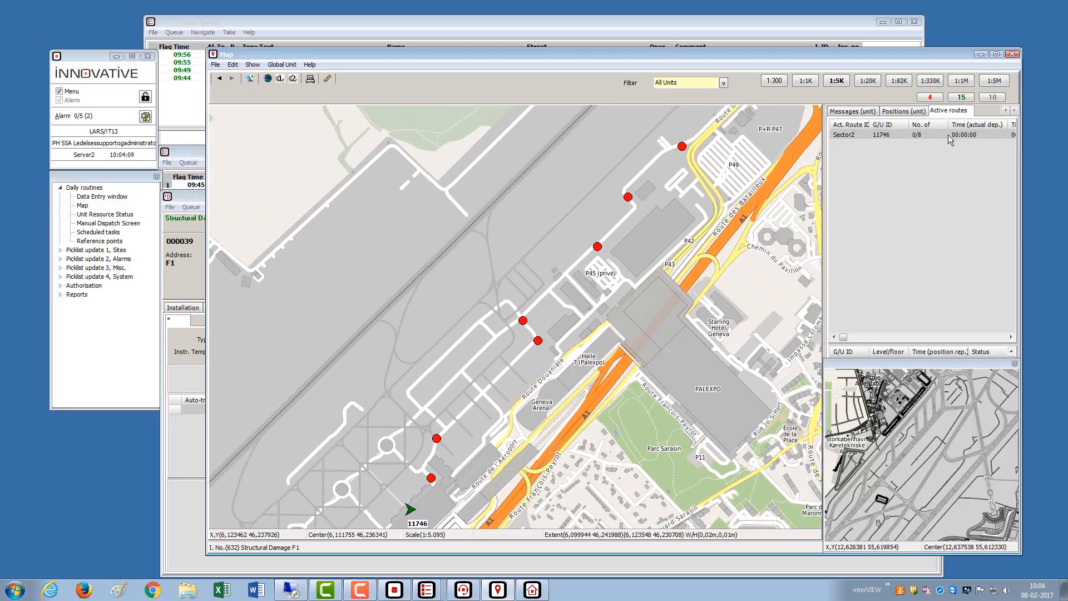
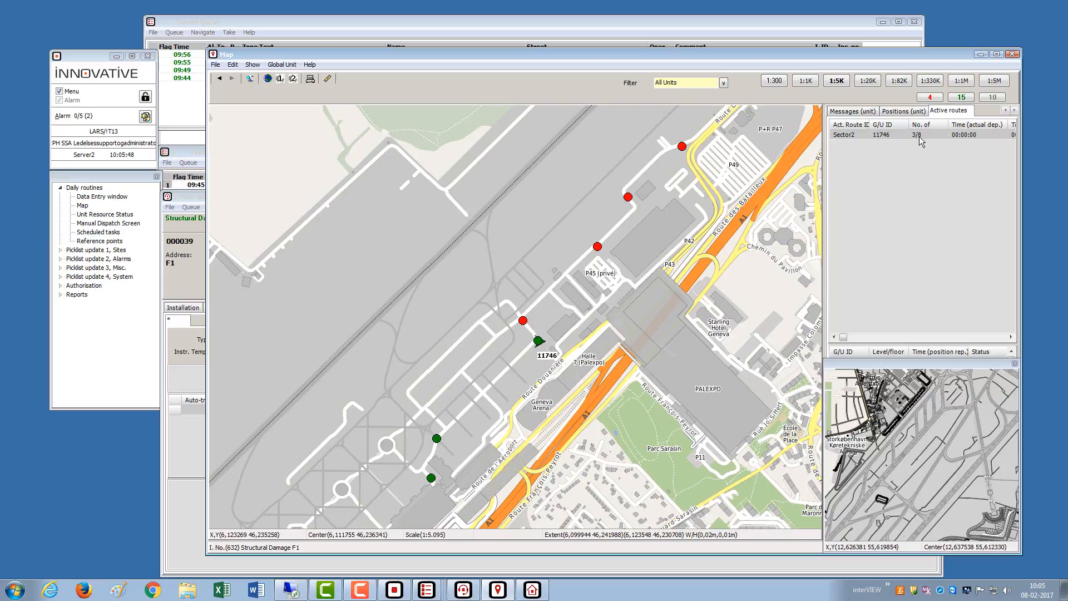
- Open the Sector2 route's stop details, move them off the map, then close them
double_click(921, 135)
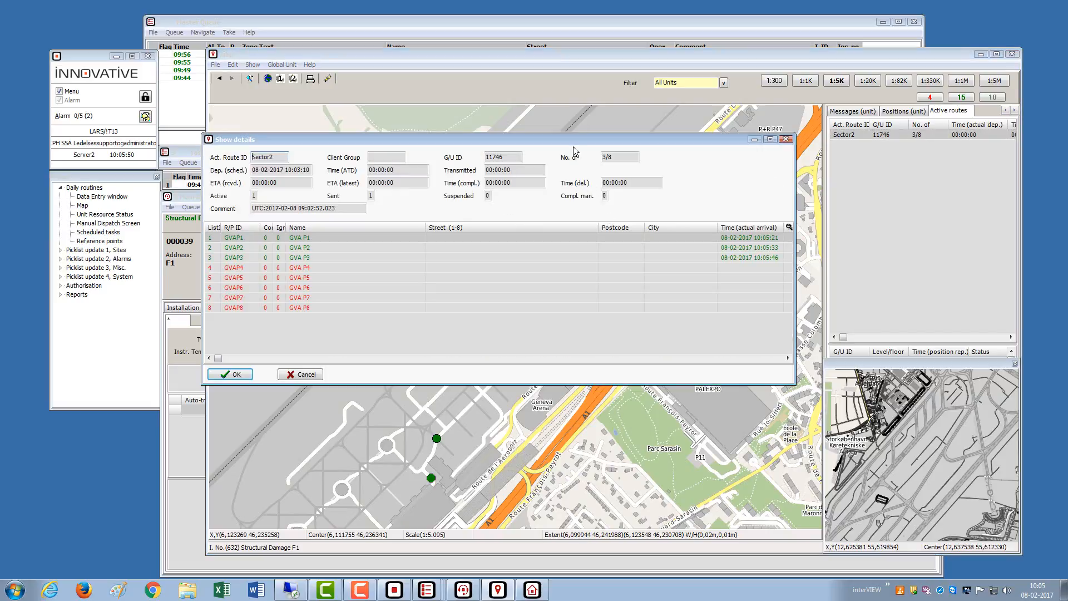
left_click_drag(571, 142, 463, 372)
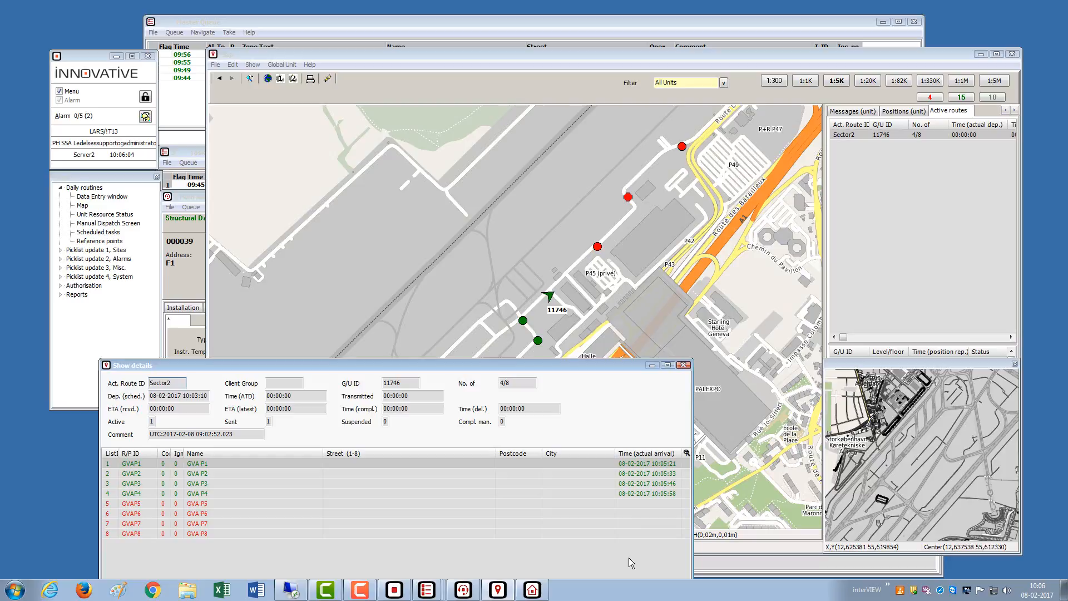
left_click(683, 364)
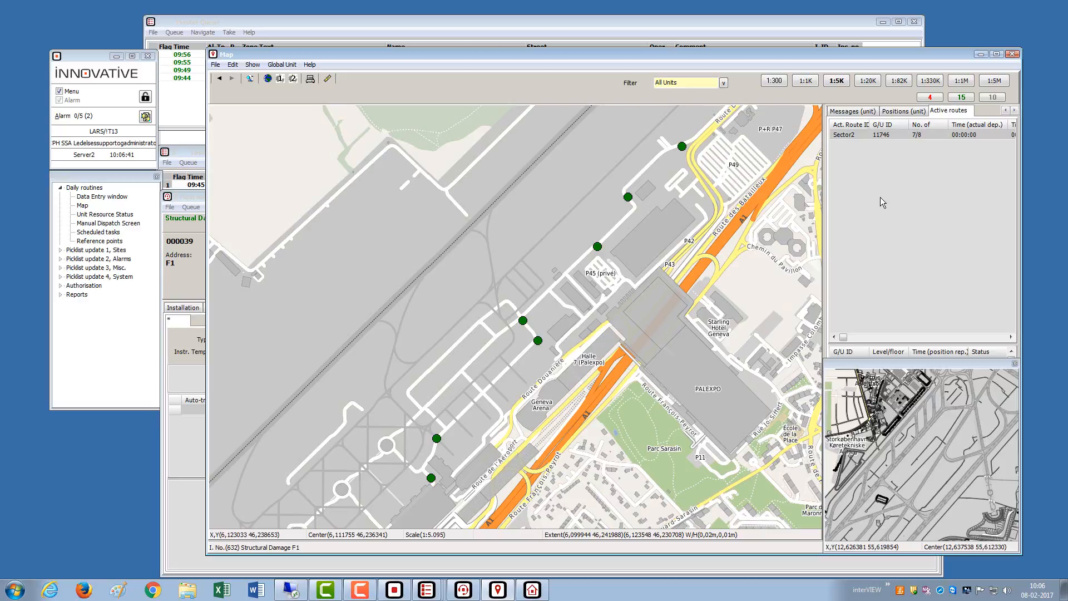
- Close the overview map and request unit 11746's track history
left_click(993, 368)
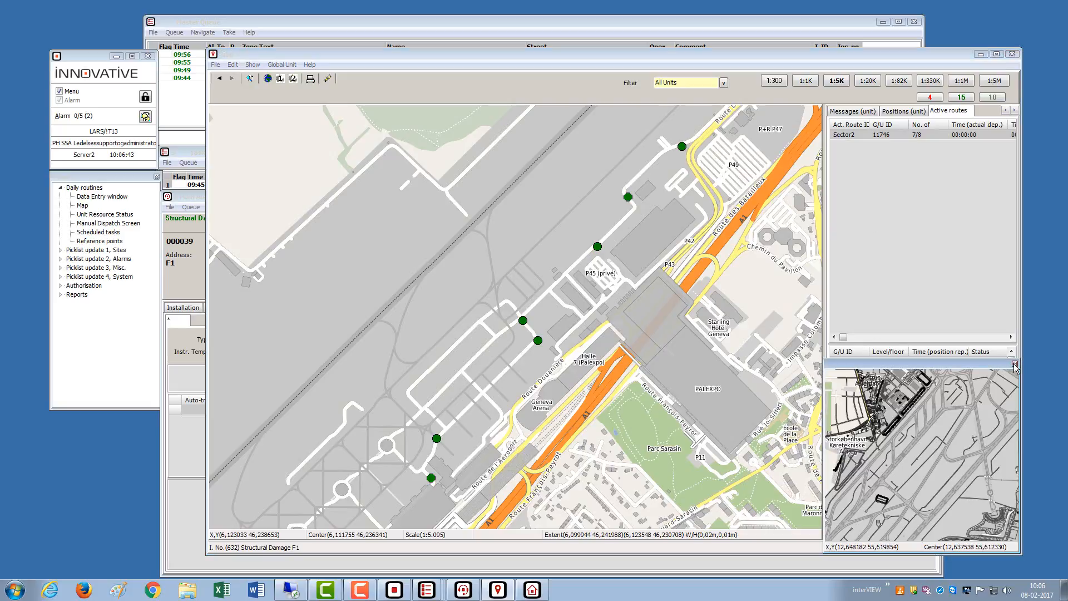
left_click(1014, 363)
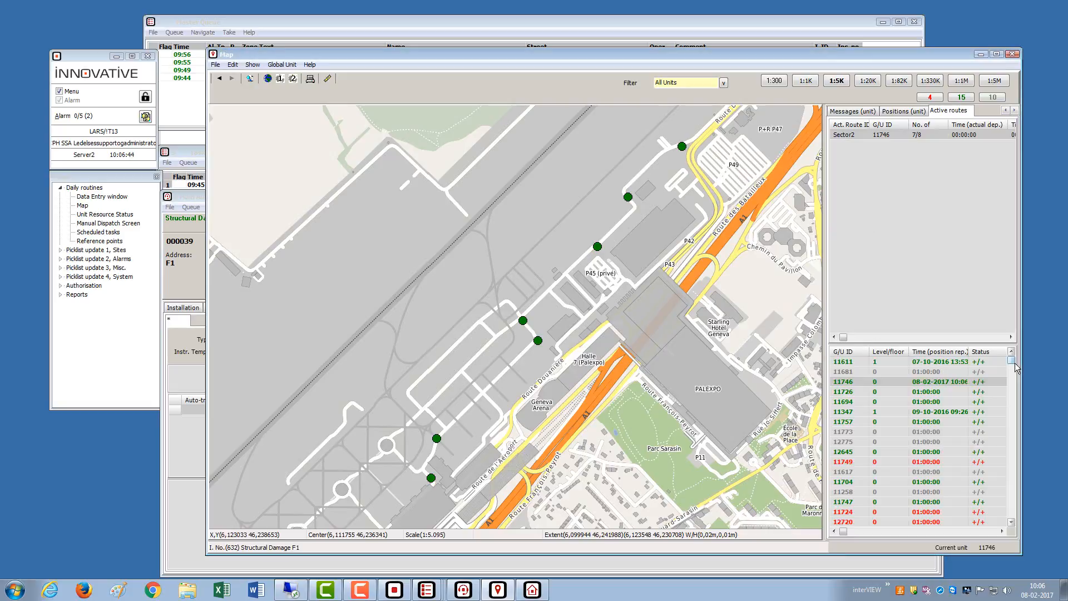
right_click(892, 383)
mouse_move(912, 392)
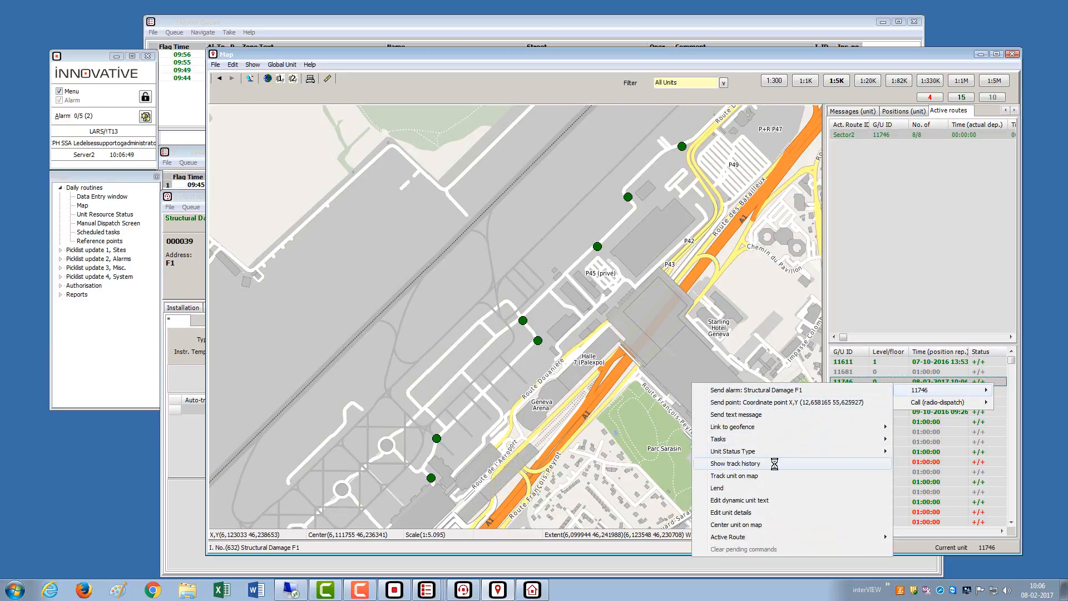
left_click(740, 464)
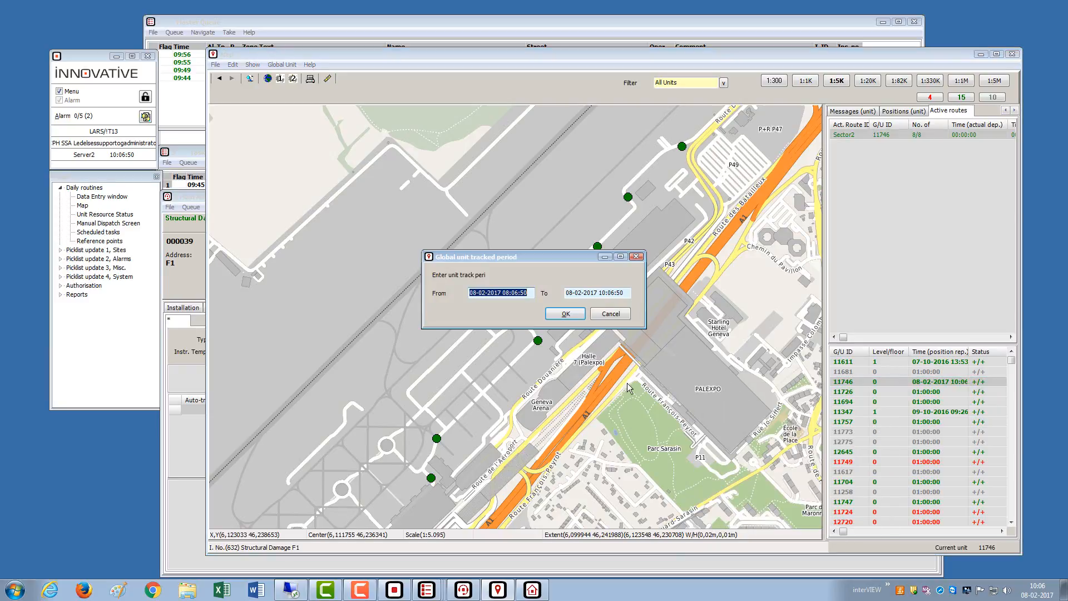
- Set the track period's From time to 10:02:50 and draw unit 11746's path
left_click(532, 295)
key("shift+Left")
key("shift+Left")
type("10")
key("shift+Left")
type("5")
key("shift+Left")
key("shift+Left")
type("02")
left_click(573, 314)
- Pan the map along unit 11746's track from its start to Palexpo
left_click_drag(539, 410, 643, 281)
left_click_drag(617, 389, 665, 335)
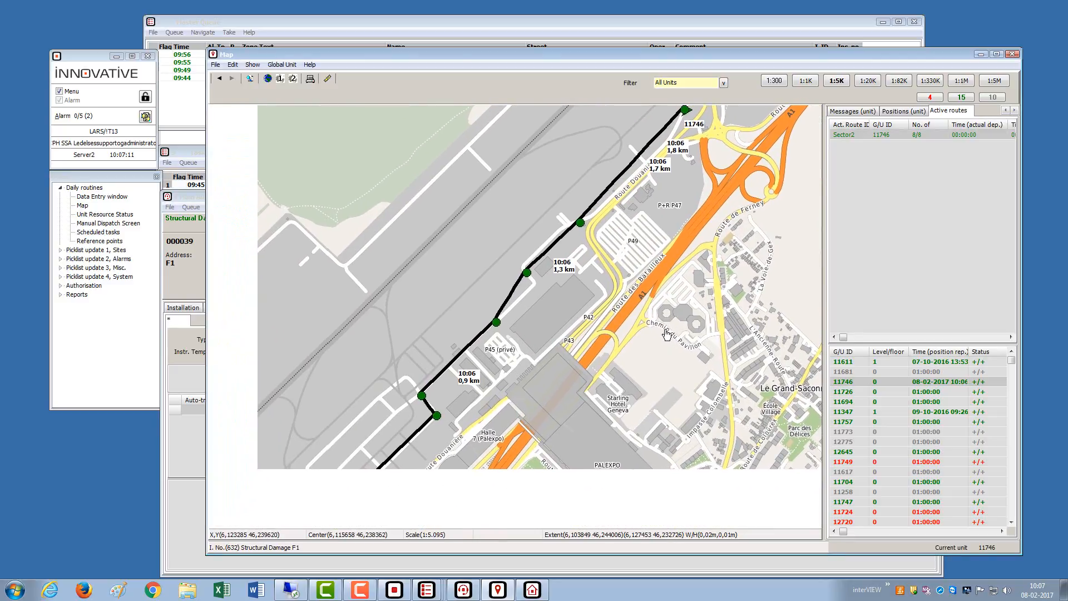
left_click_drag(650, 399, 694, 295)
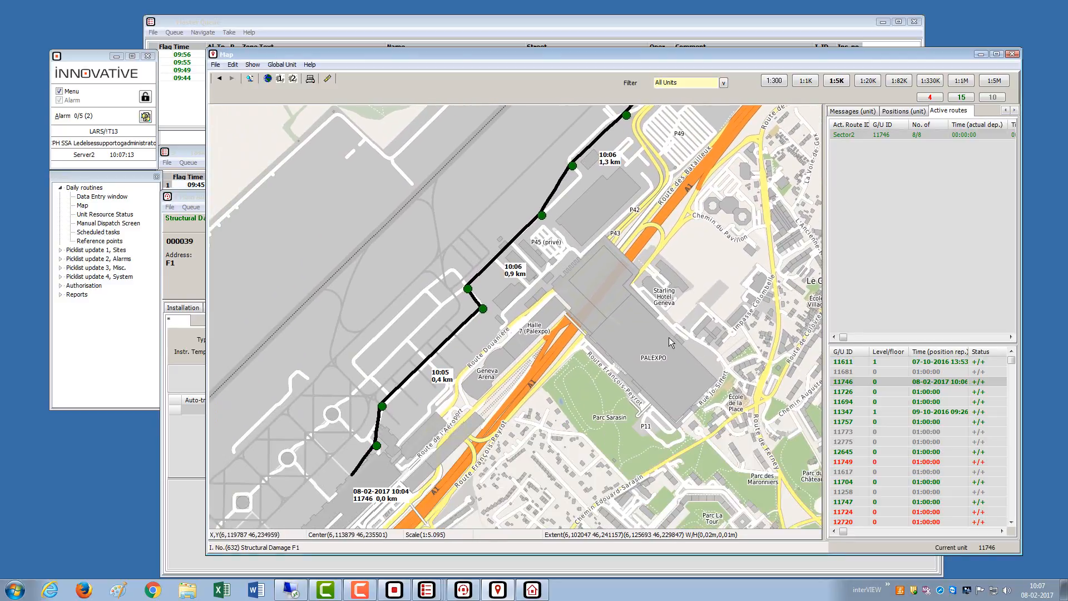
left_click_drag(669, 337, 639, 375)
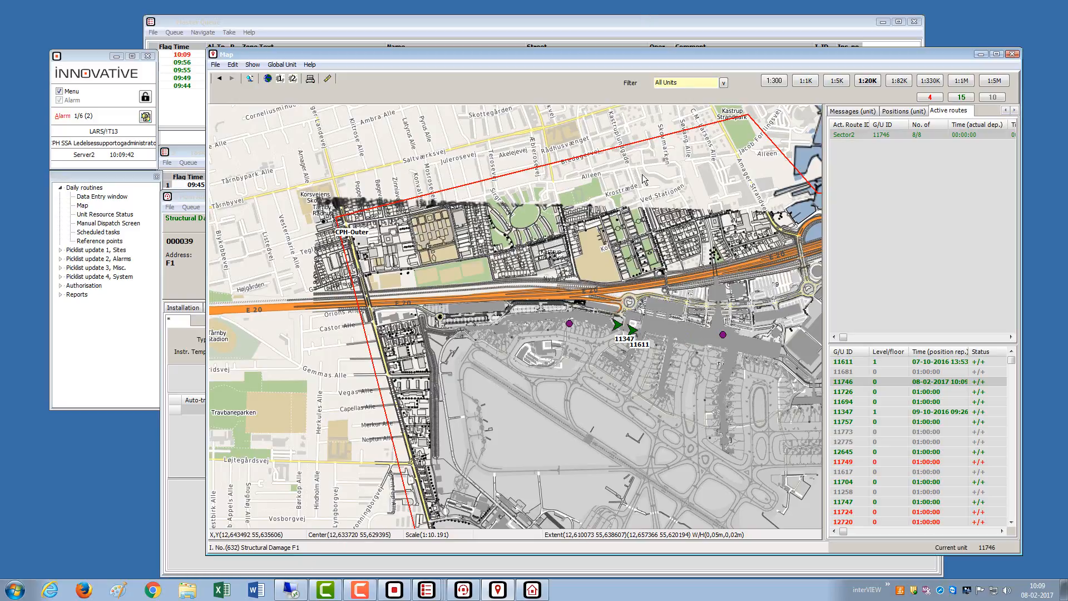
- Open the Global Unit outside Legal-Area alarm from the Master Queue
right_click(859, 132)
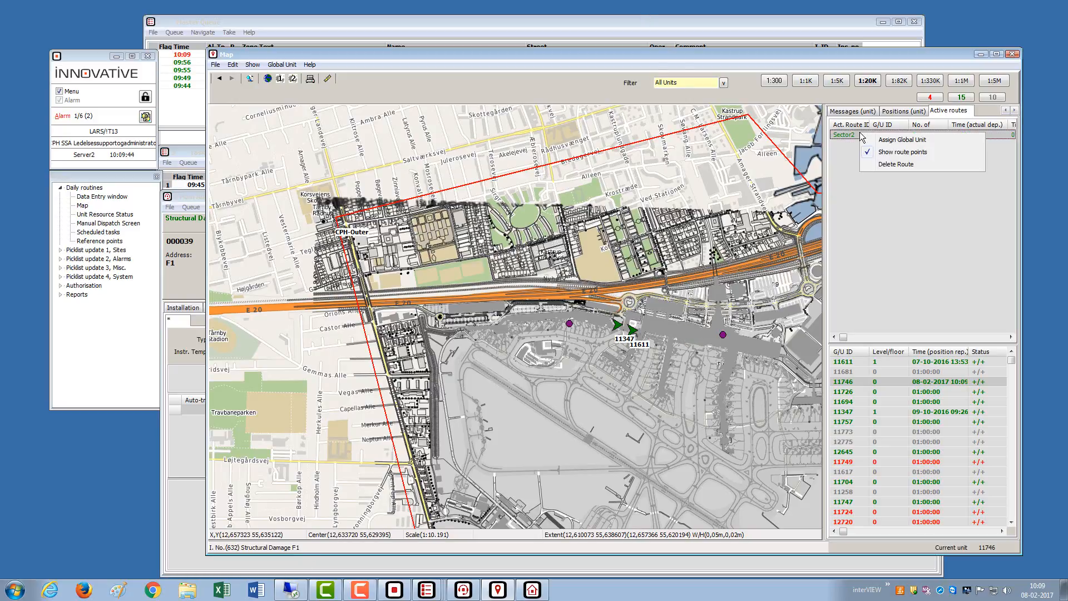
left_click(605, 21)
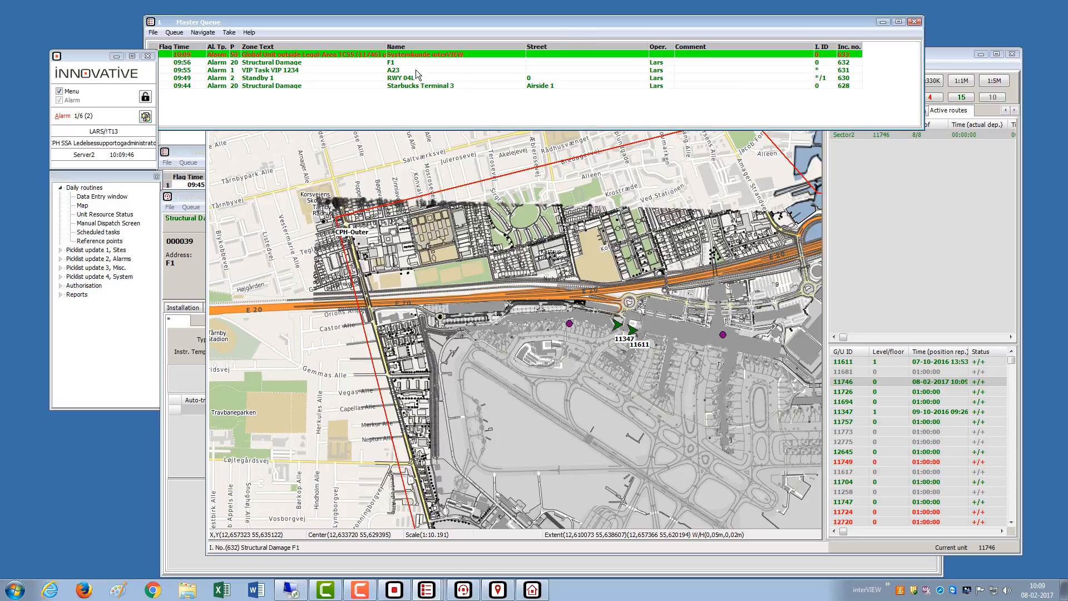
double_click(333, 54)
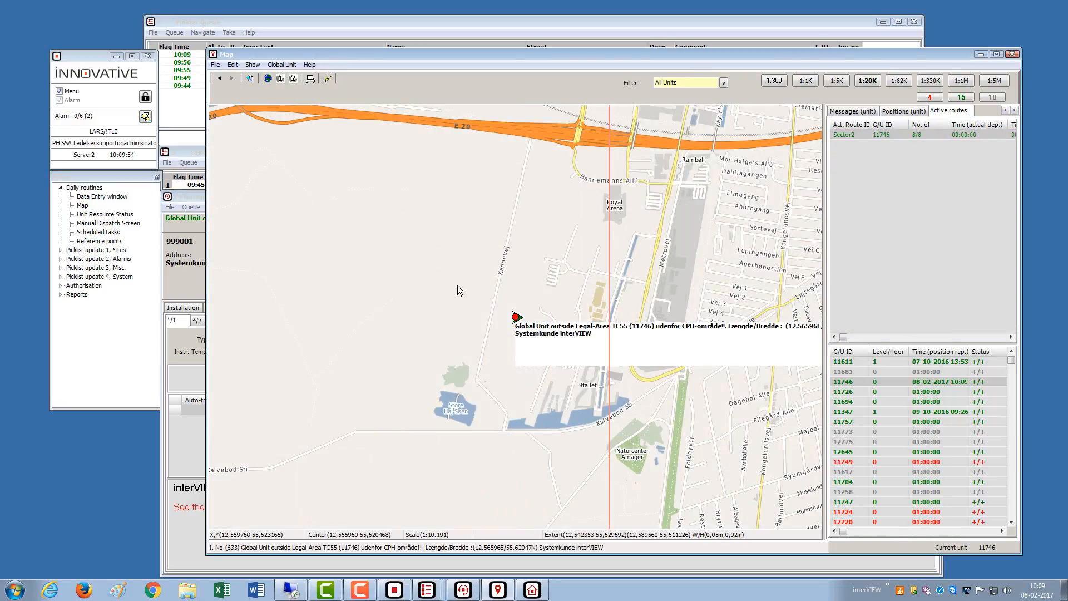
mouse_move(519, 325)
- Open alarm 633 from the queue and bring its incident details forward
left_click(406, 22)
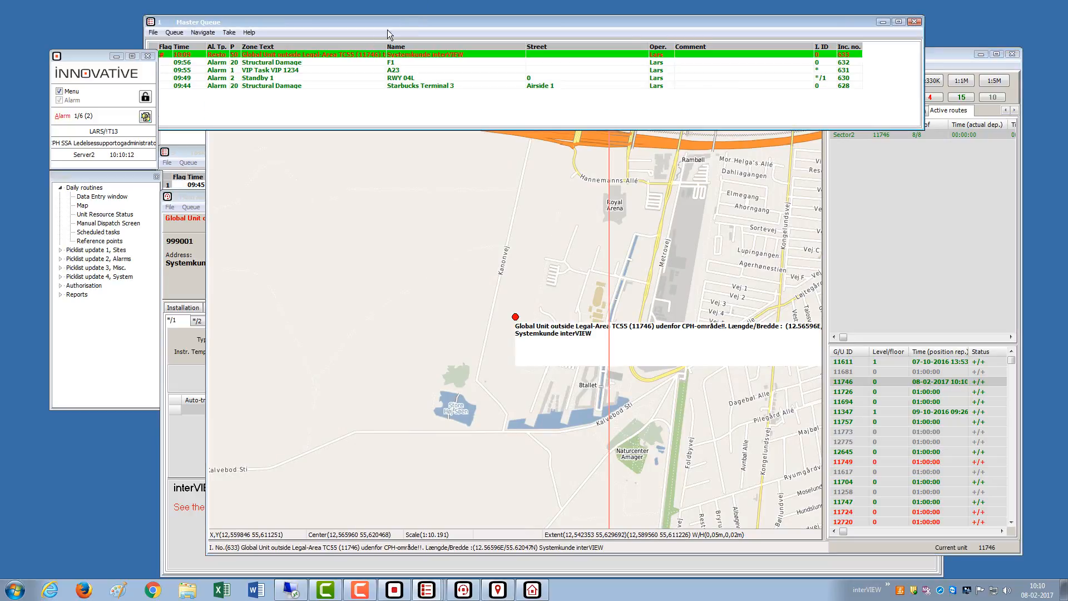
double_click(227, 58)
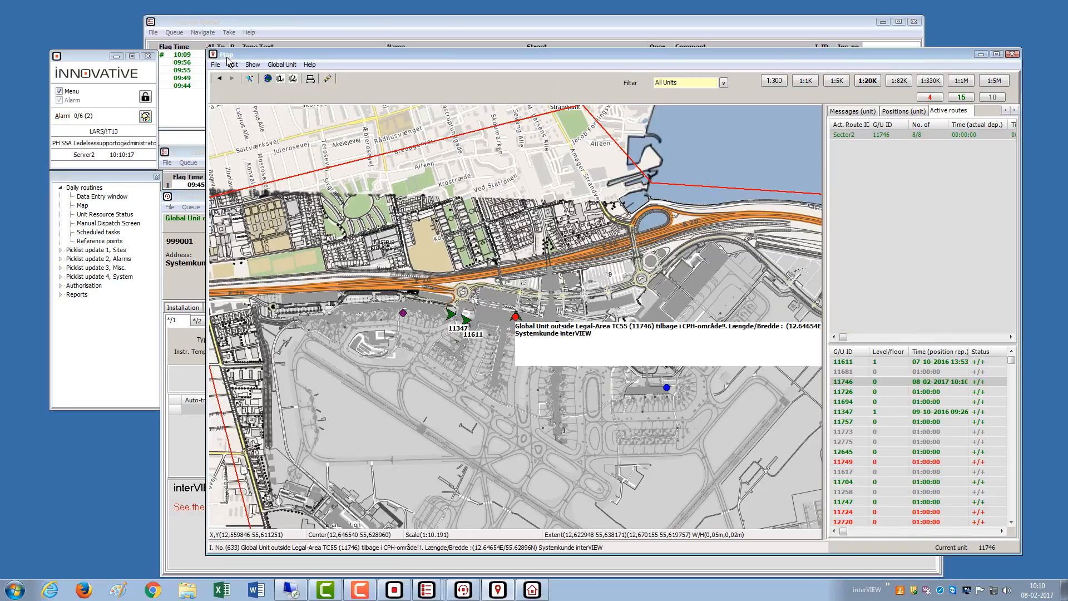
mouse_move(516, 322)
left_click(177, 276)
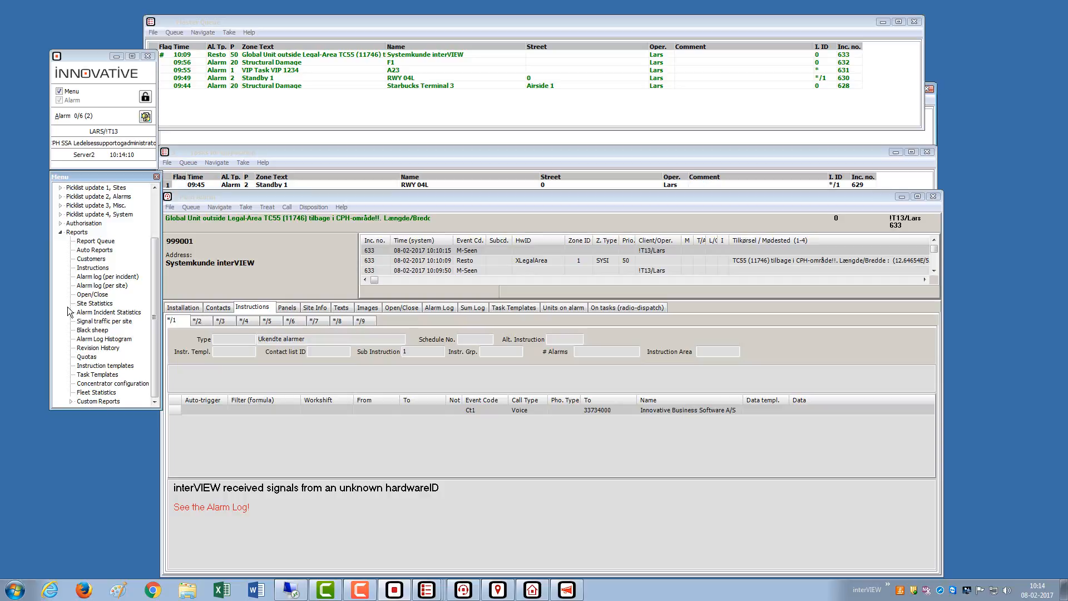
left_click(89, 357)
double_click(89, 357)
left_click(389, 118)
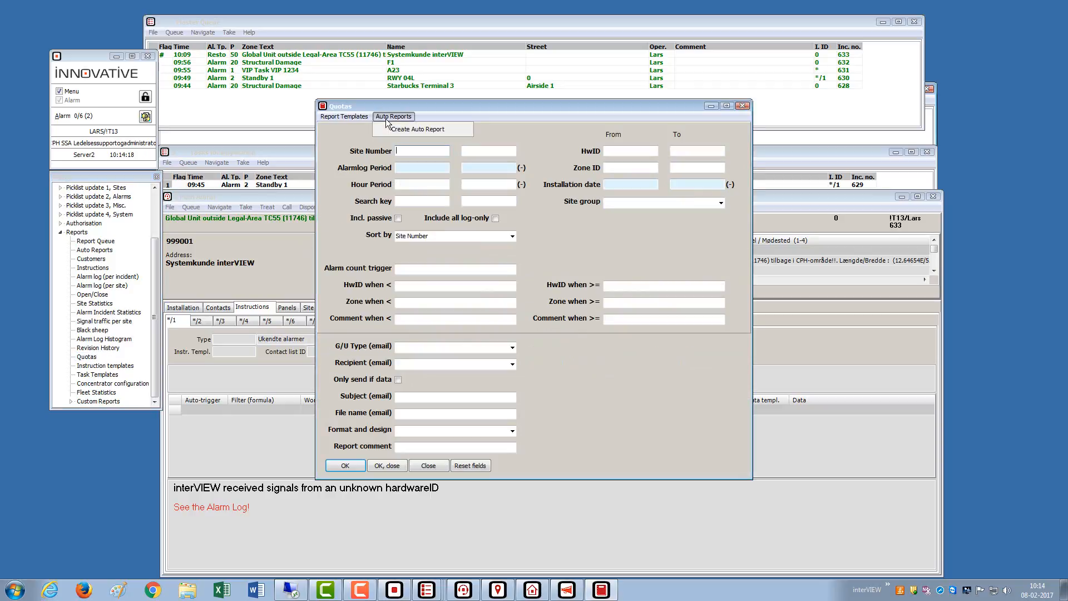
left_click(352, 117)
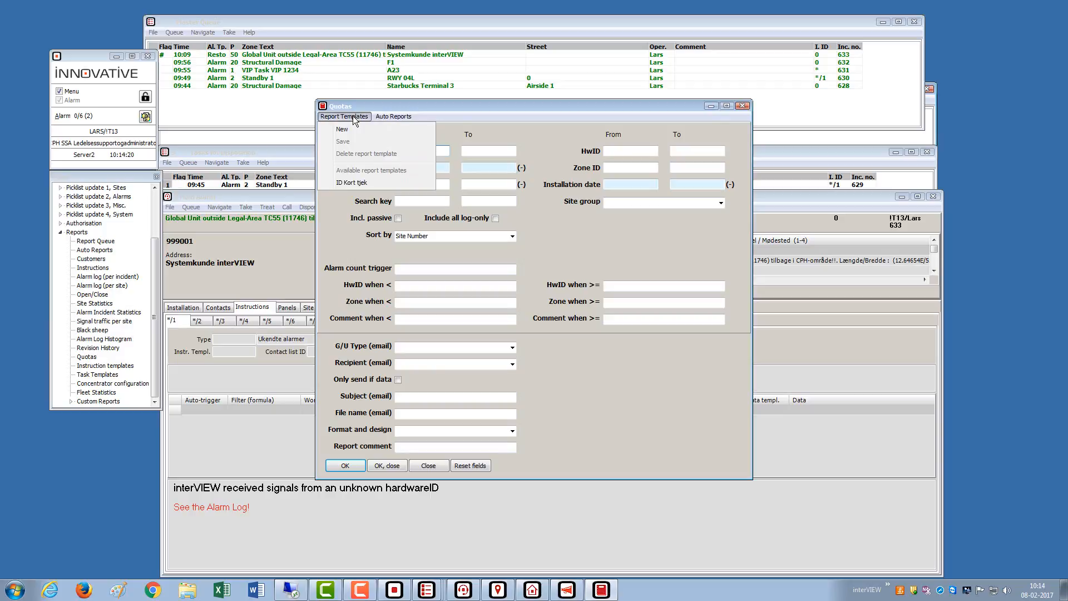
left_click(351, 182)
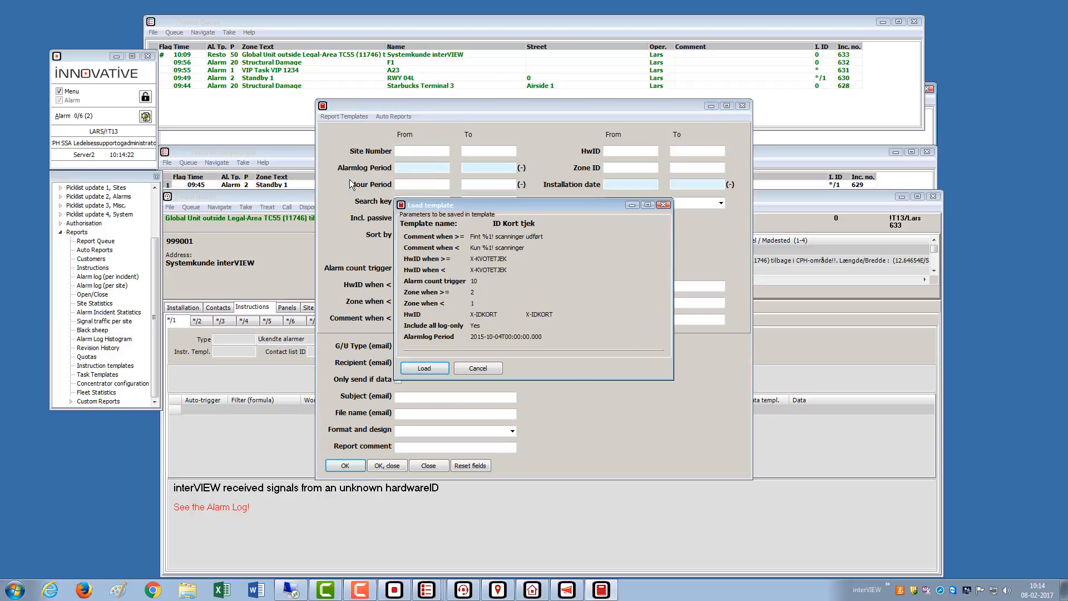
left_click(429, 367)
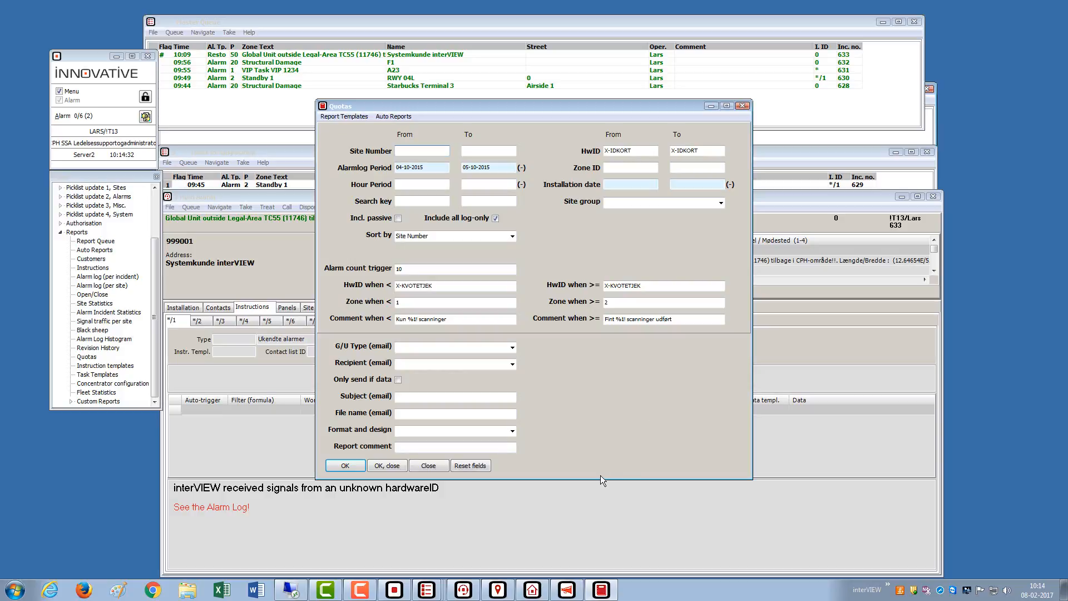
left_click(429, 468)
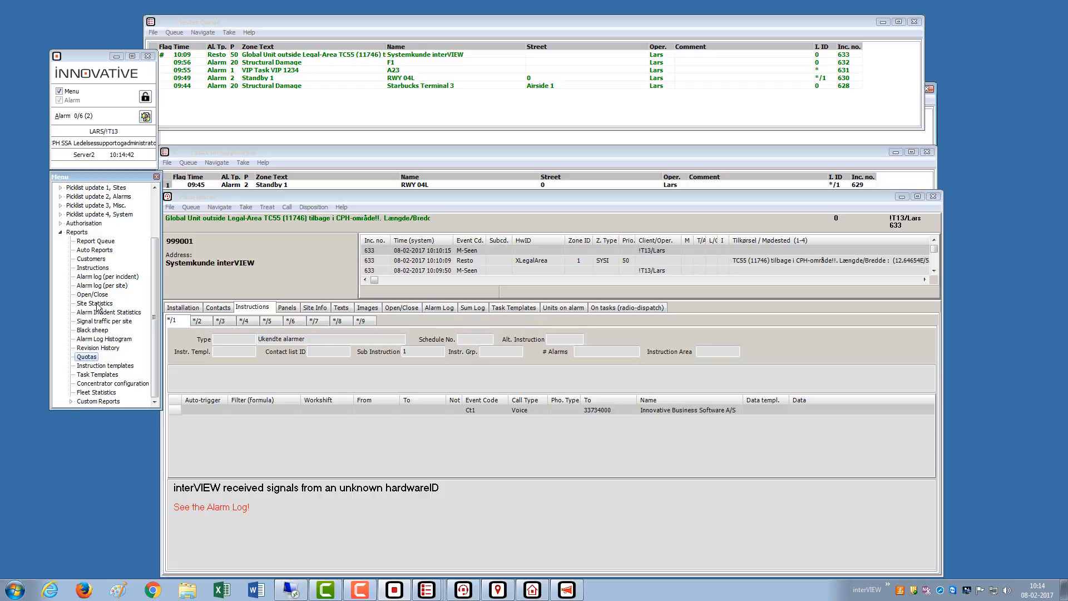
- Move the Auto Reports list to the centre of the screen and widen it
left_click(87, 253)
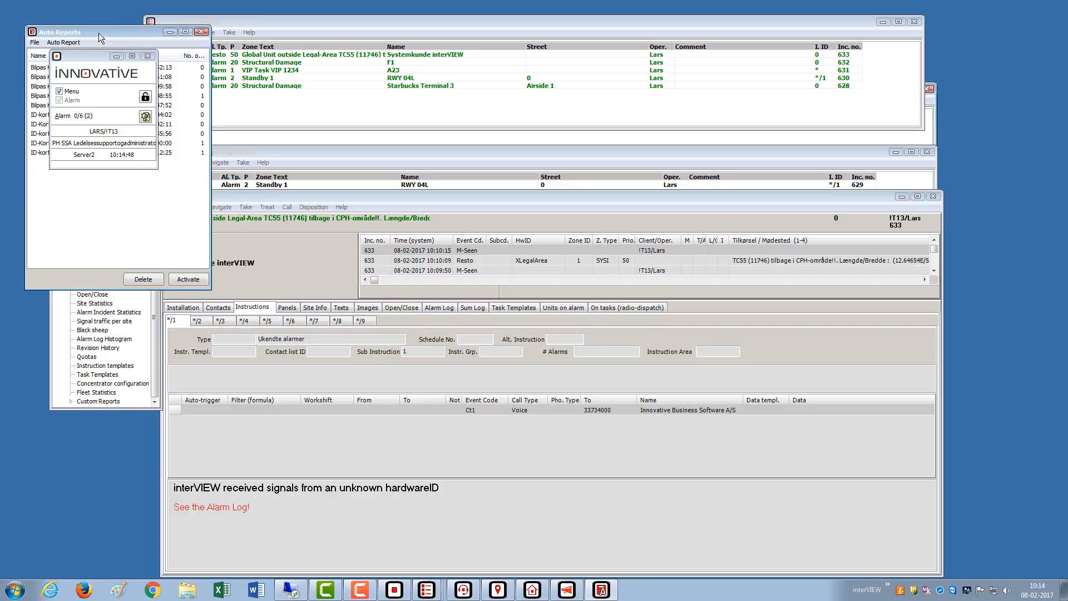
left_click_drag(102, 31, 333, 223)
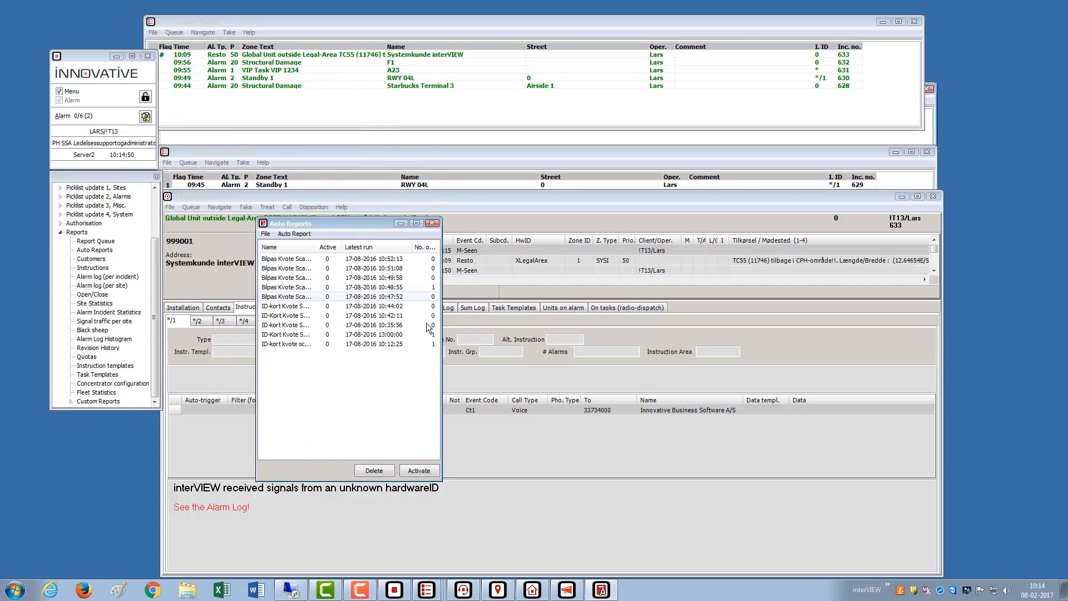
left_click_drag(440, 334, 512, 348)
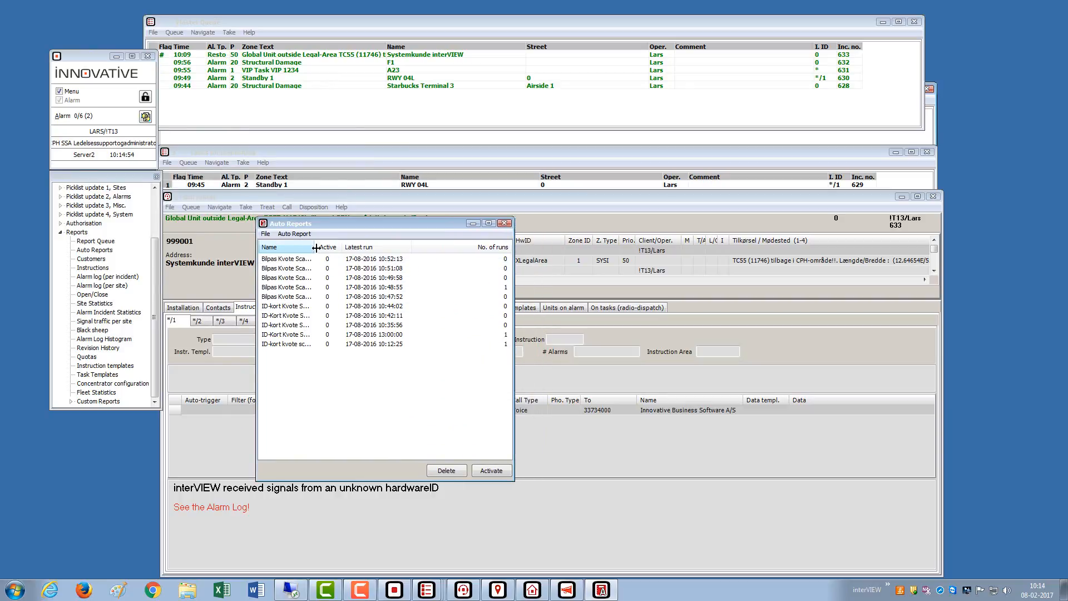
left_click_drag(314, 248, 391, 250)
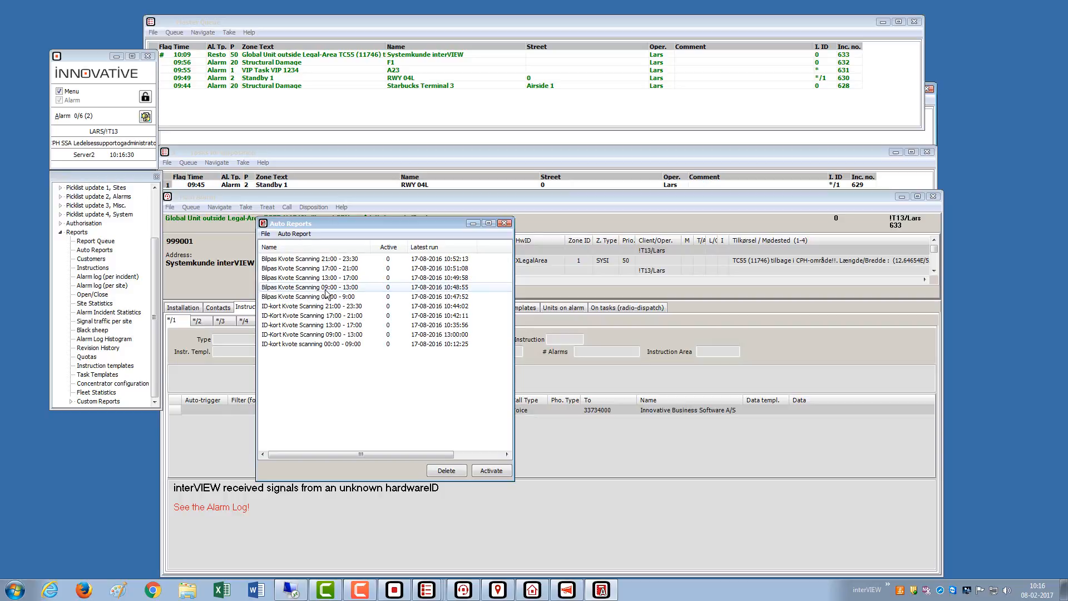
- Inspect the Bilpas Kvote Scanning 09:00-13:00 and 17:00-21:00 reports
left_click(327, 288)
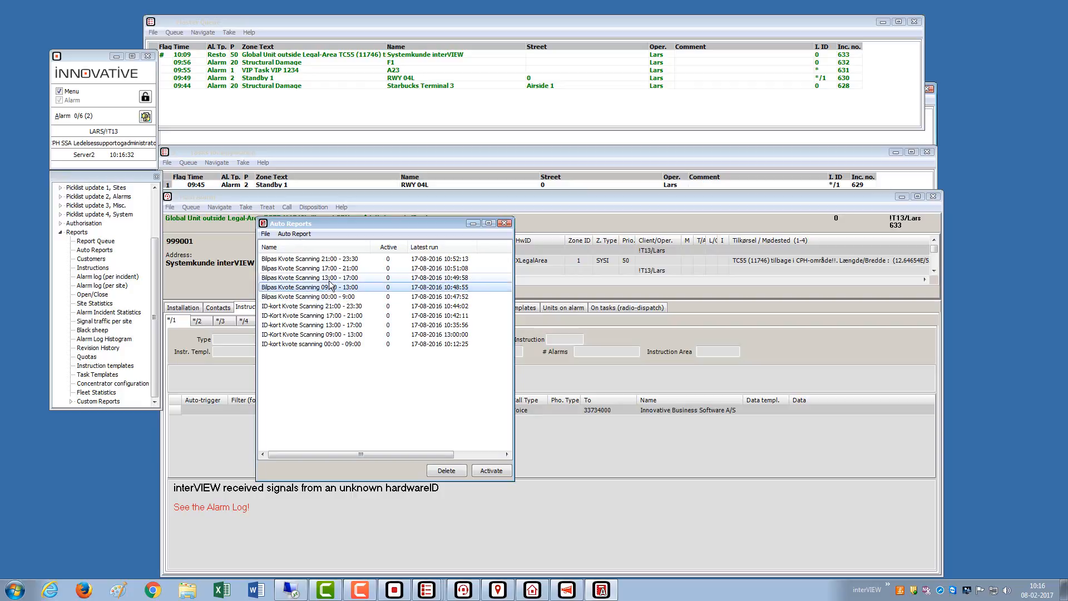
key("Up")
key("Up")
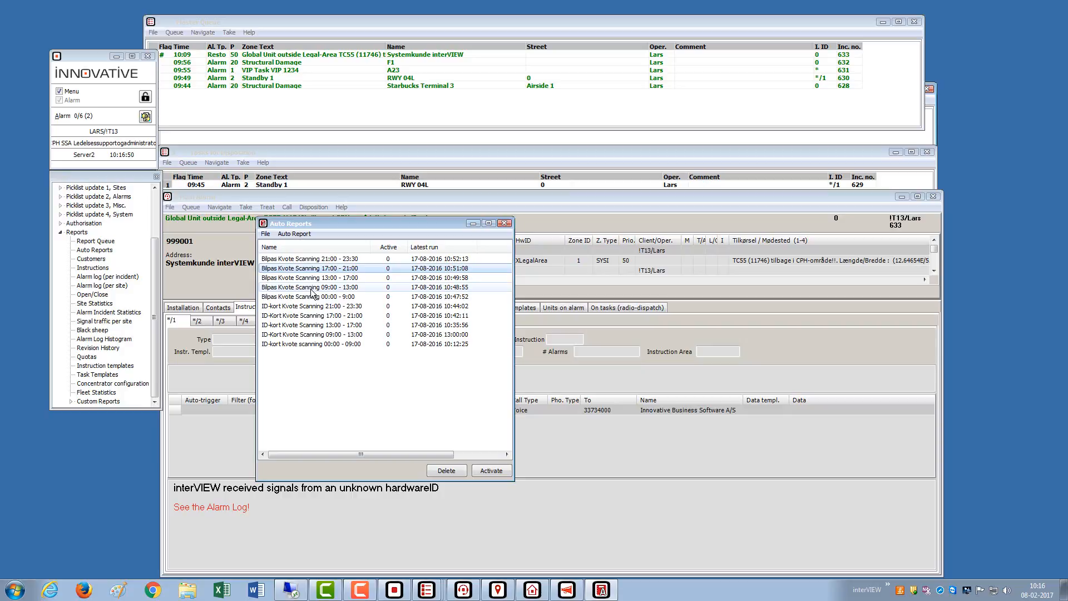
left_click(311, 288)
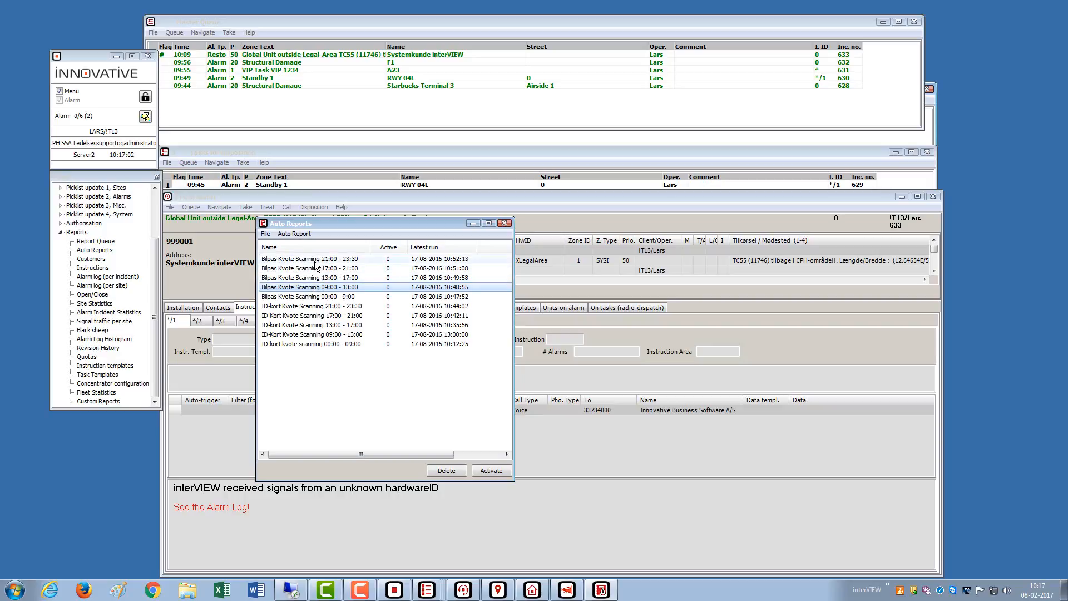
left_click(317, 278)
left_click(310, 269)
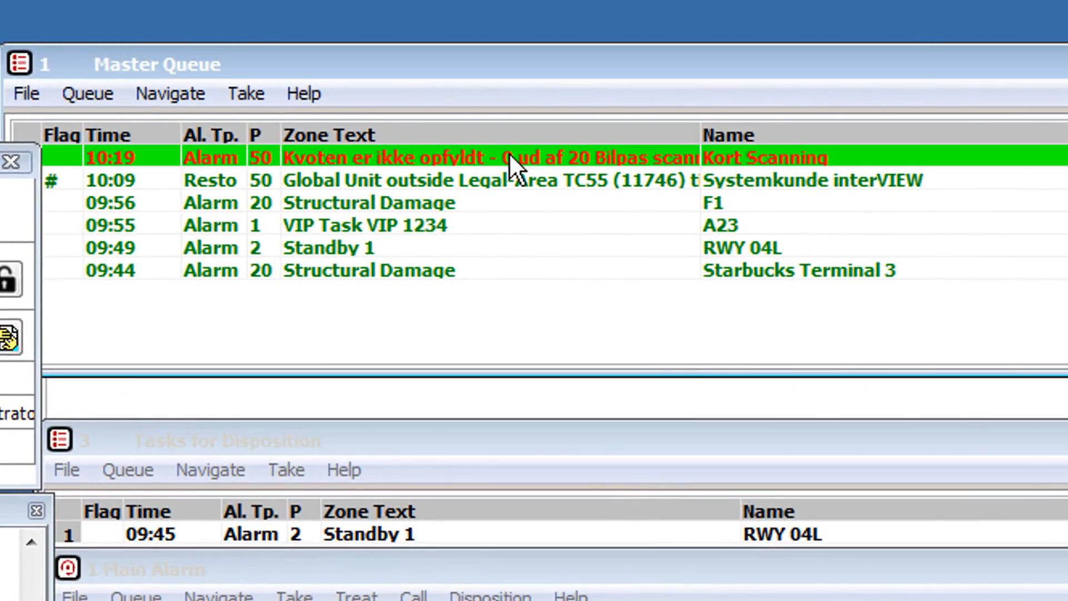
- Take the red 10:19 quota alarm, bringing up Standby 1 alarm 629 at RWY 04L
double_click(509, 152)
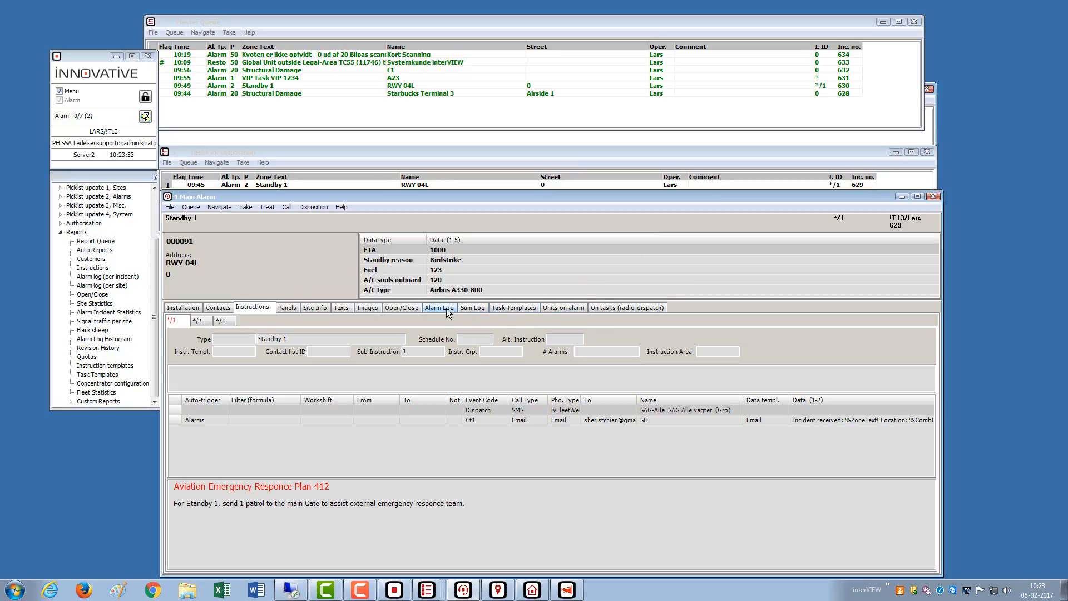
- Check the Standby 1 alarm log's Ct1 entry, then open Scheduled tasks under Daily routines
left_click(445, 309)
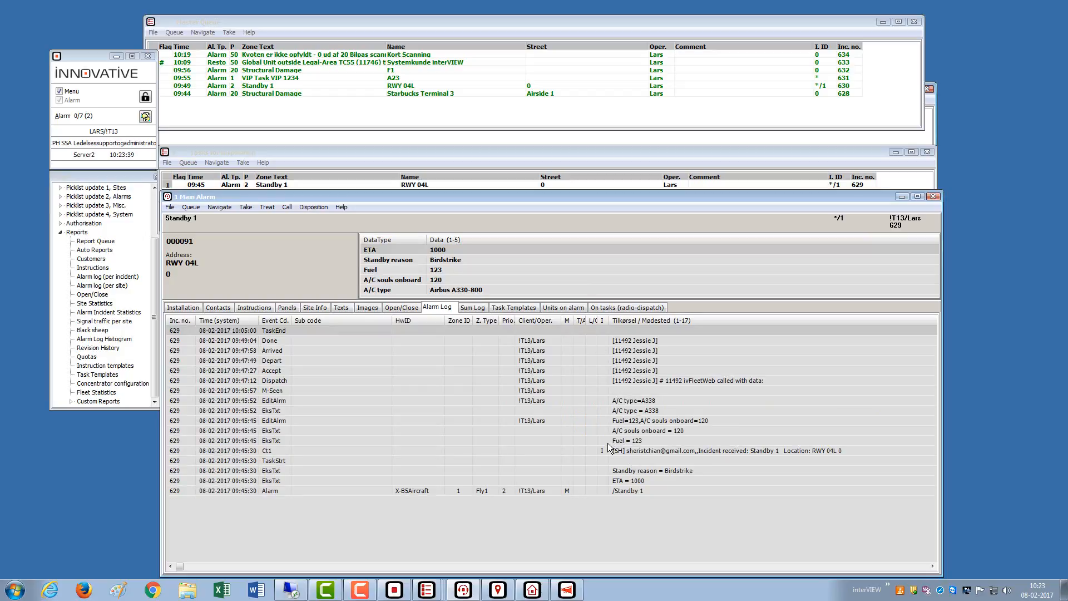
left_click(580, 452)
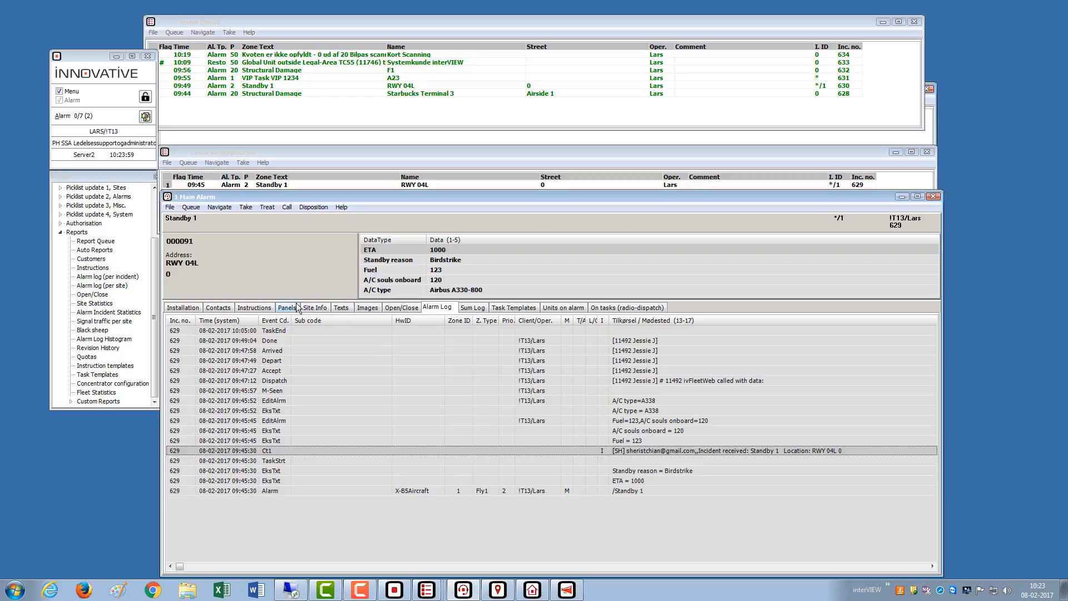
left_click(292, 269)
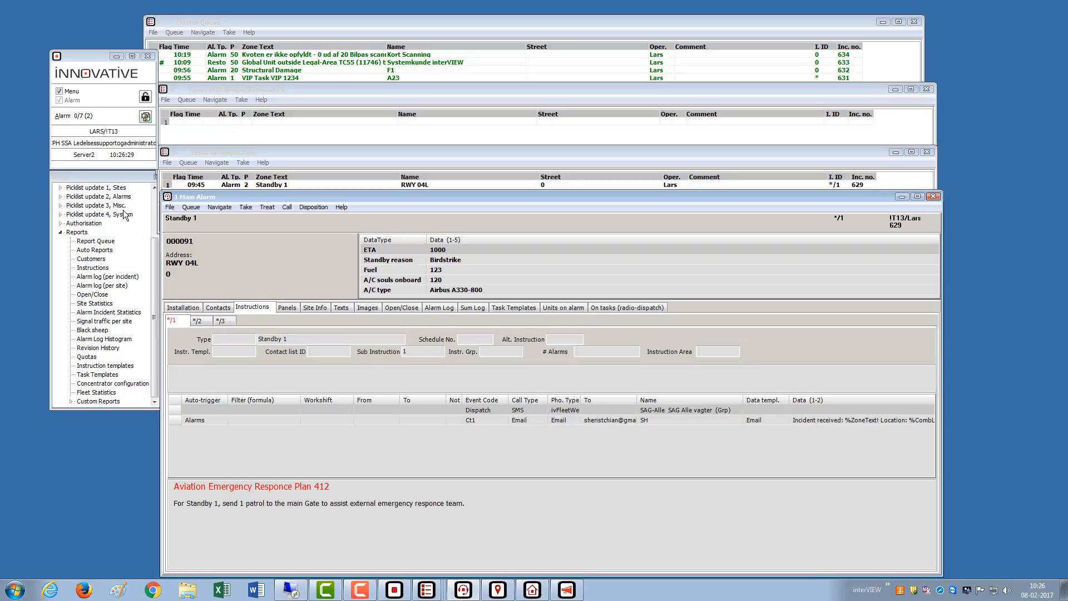
left_click(153, 194)
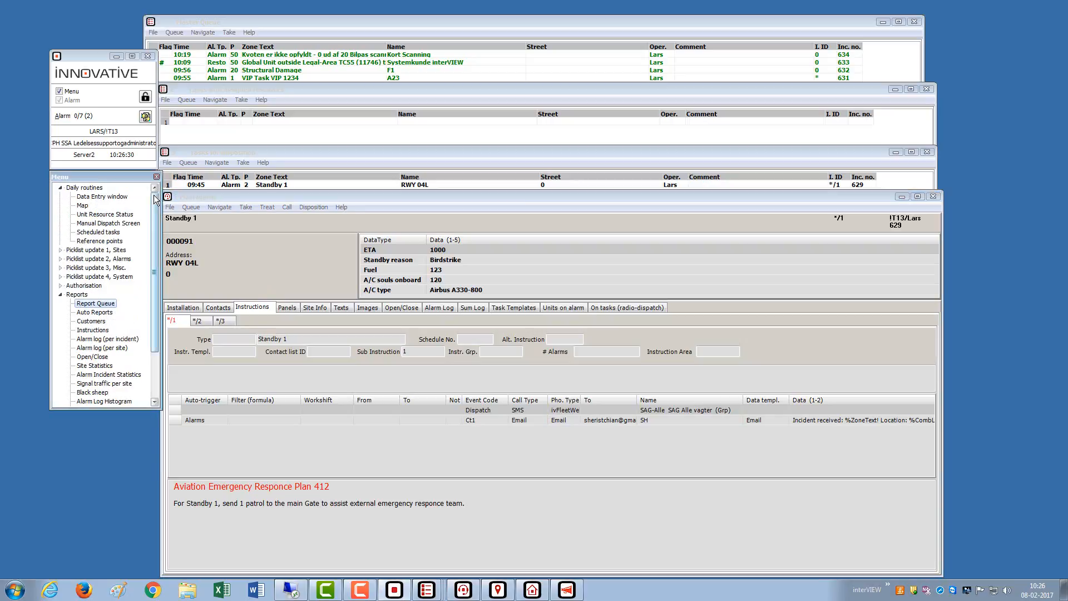
left_click(97, 233)
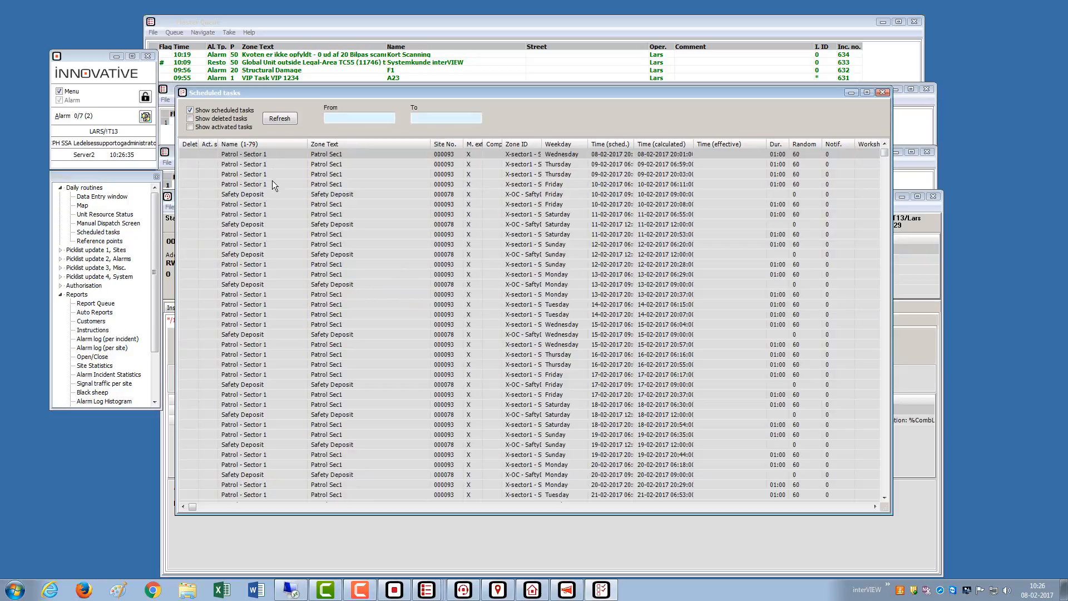
- Show the first patrol task's site in data entry and open the Patrol - Sector 1 template for editing
right_click(270, 155)
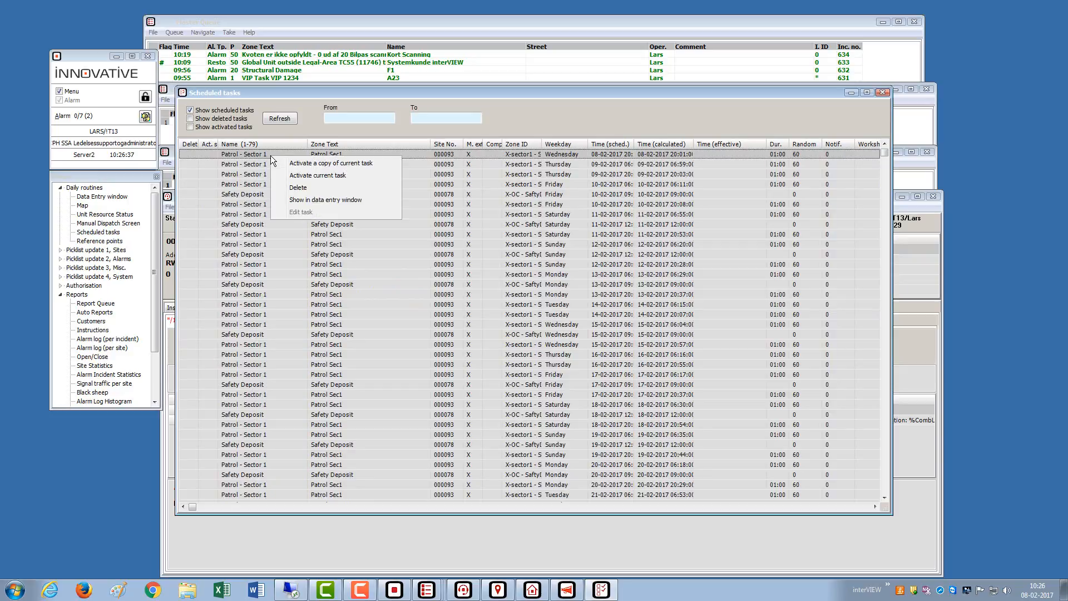
left_click(299, 201)
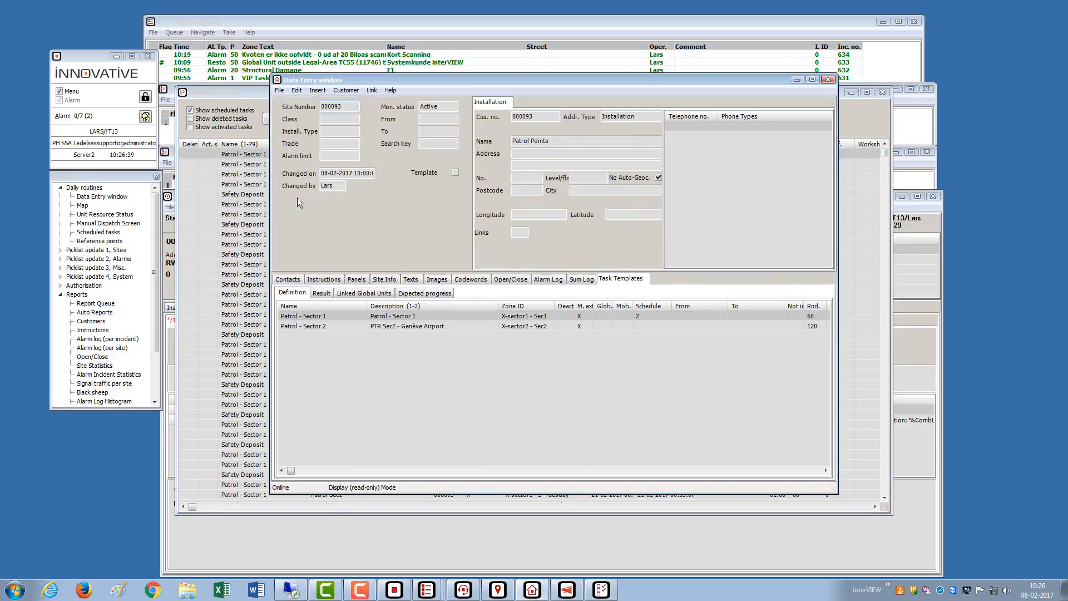
double_click(443, 315)
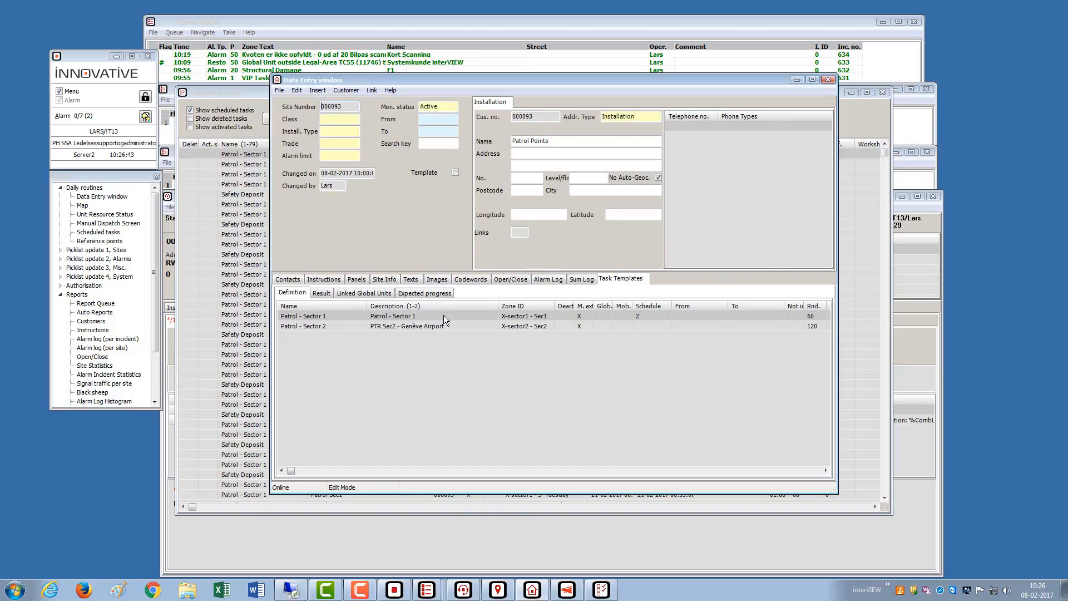
double_click(443, 315)
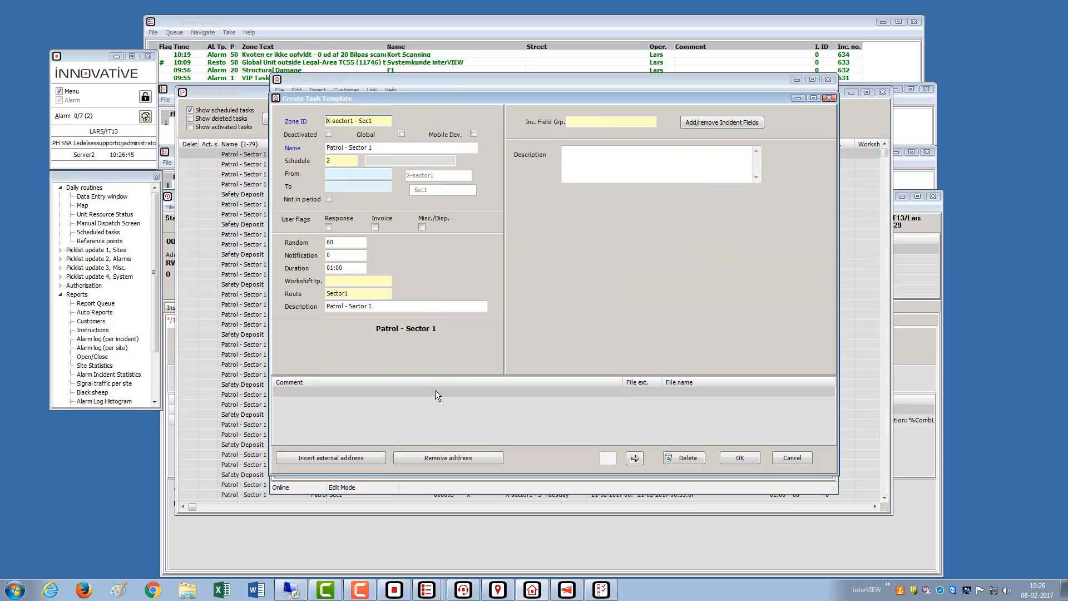
- Open the template's attachment details and browse for an image file to attach
double_click(435, 391)
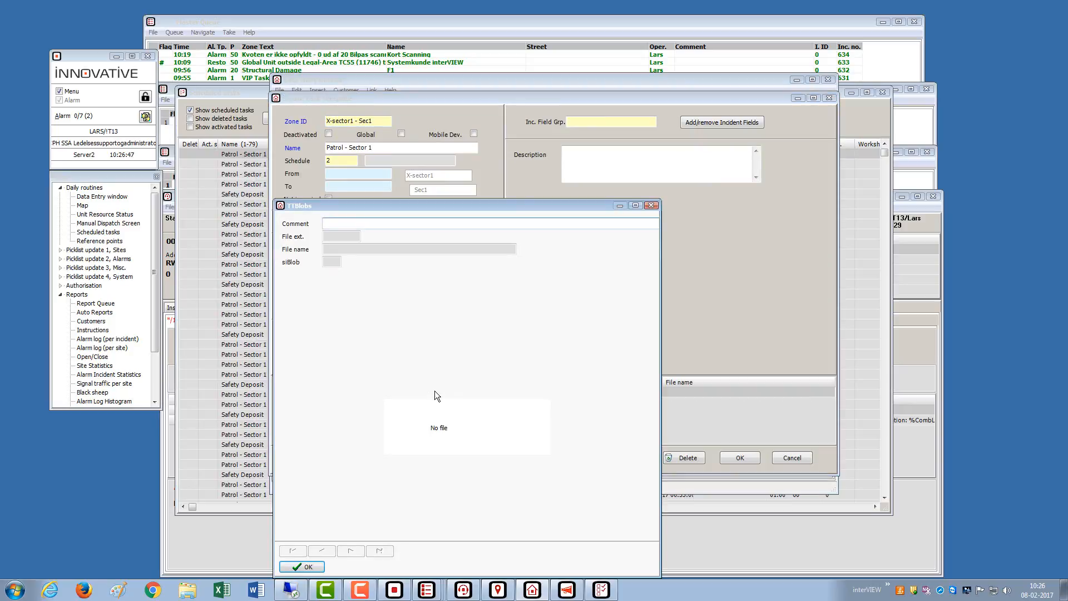
double_click(435, 420)
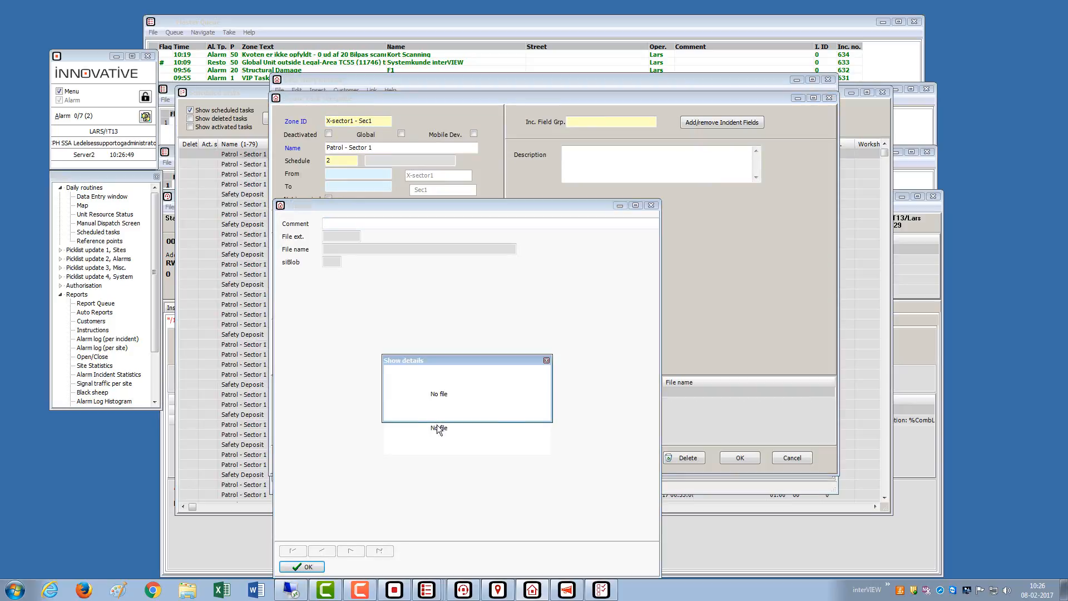
left_click(546, 360)
double_click(438, 435)
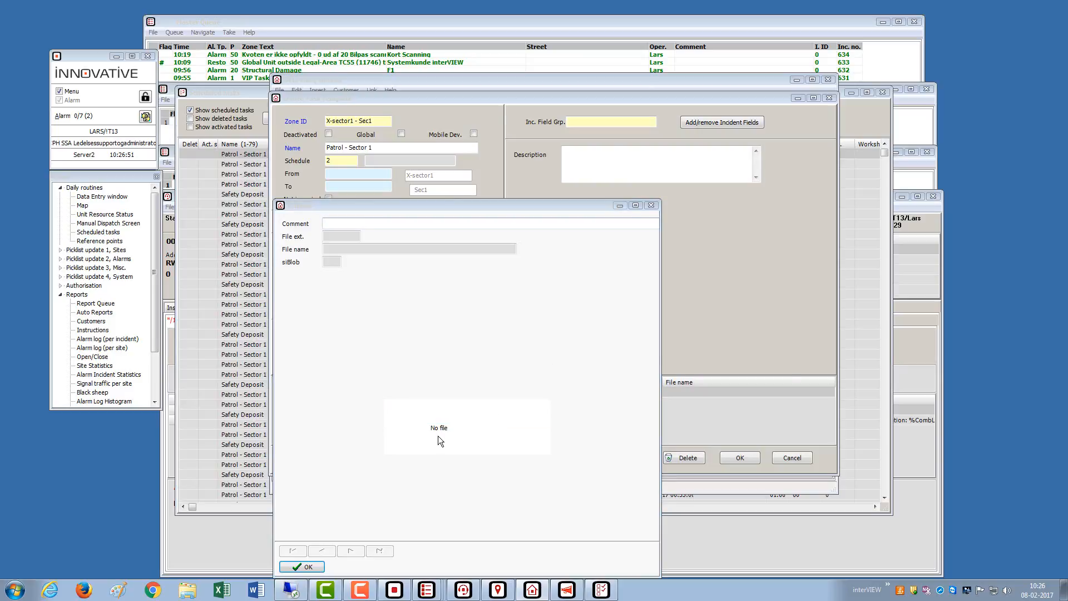
left_click_drag(559, 95, 676, 87)
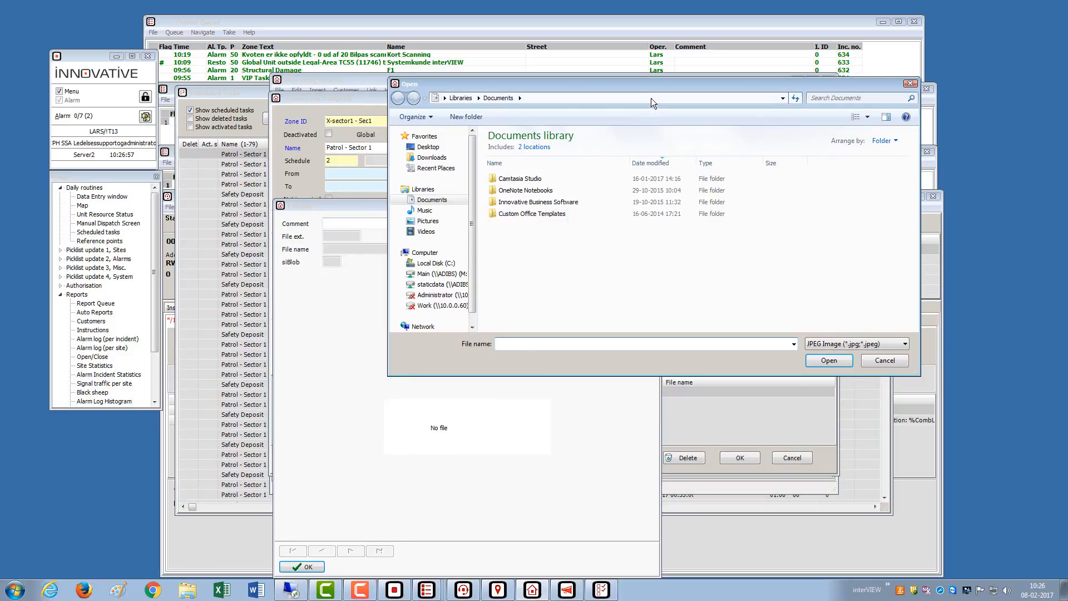
- Attach Chrysanthemum.jpg from Pictures > Sample Pictures to the template
left_click_drag(649, 87, 579, 212)
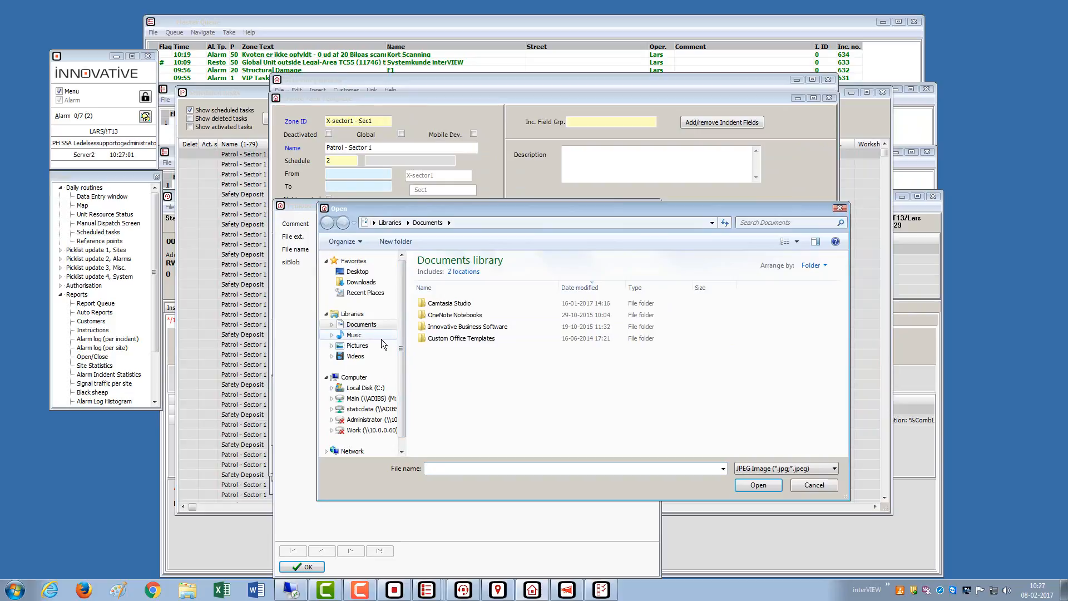
left_click(365, 346)
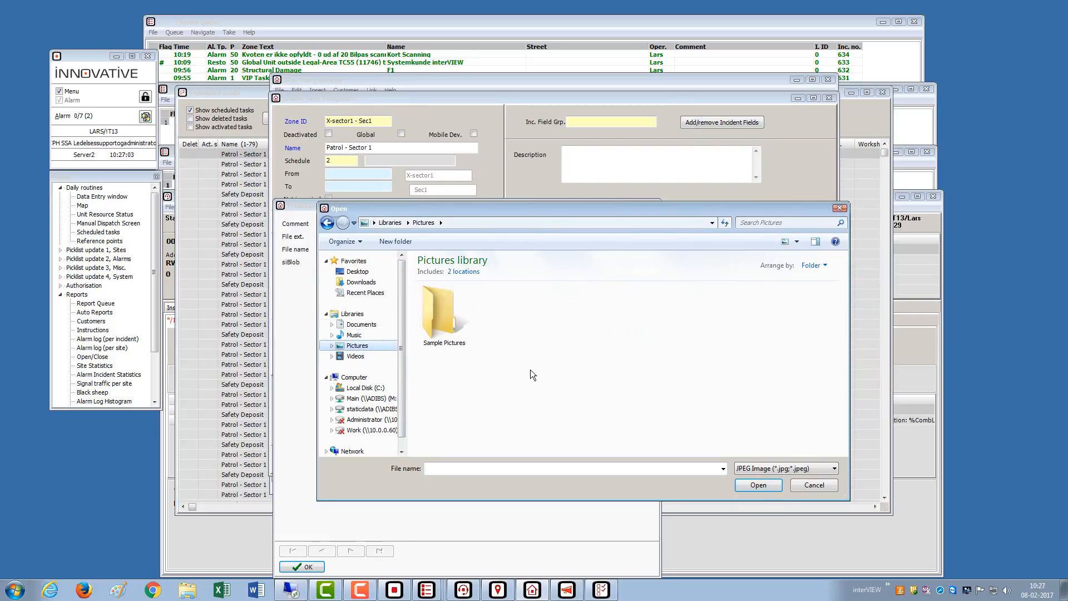
double_click(456, 332)
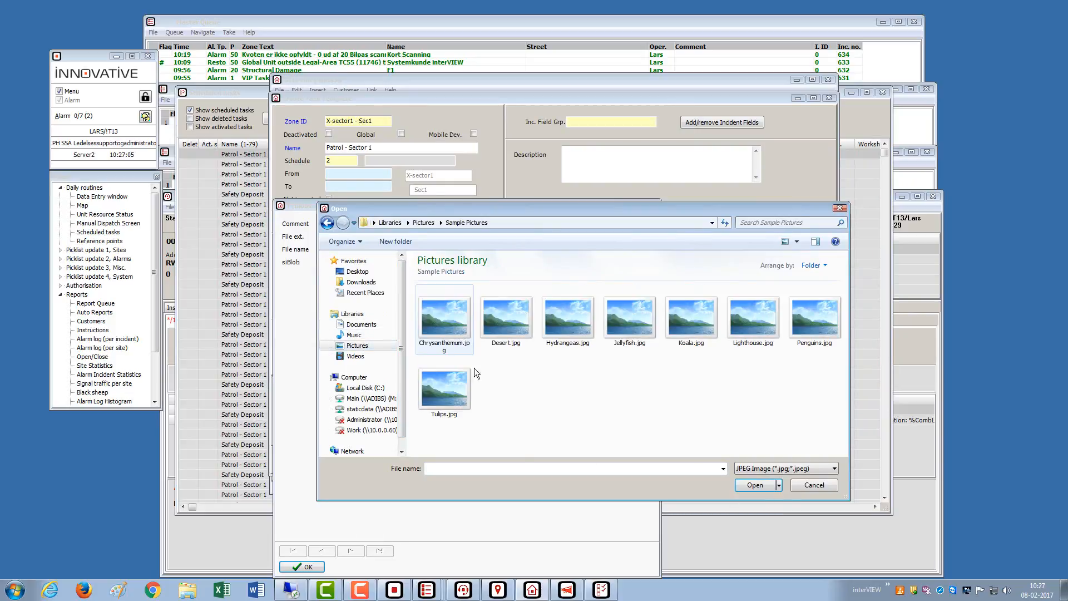
double_click(449, 328)
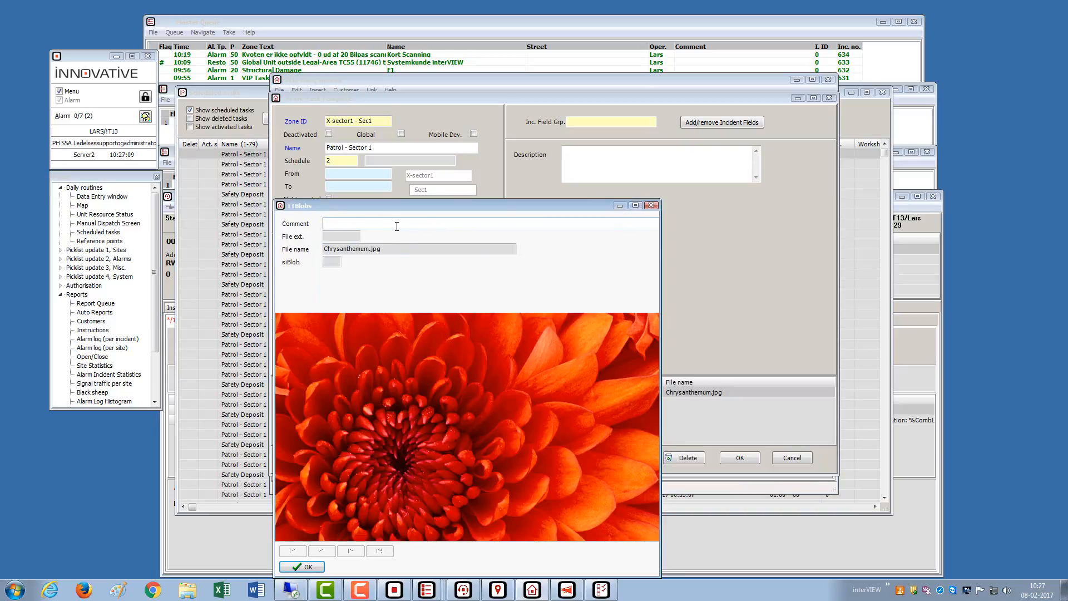
- Comment the attachment 'test', confirm the template, save the record and return to Scheduled tasks
type("test")
left_click(312, 567)
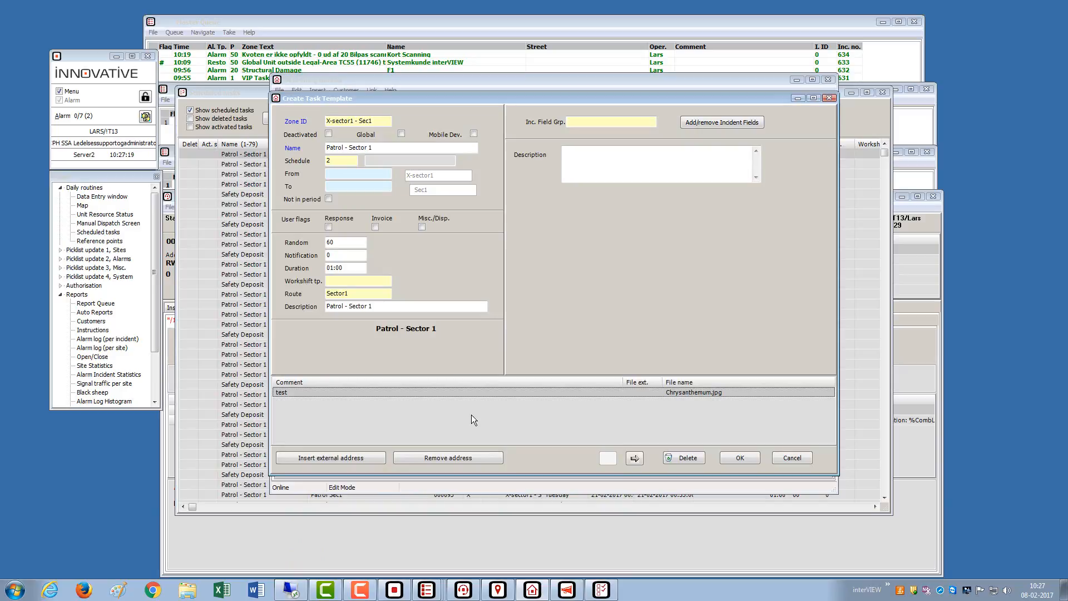
left_click(739, 459)
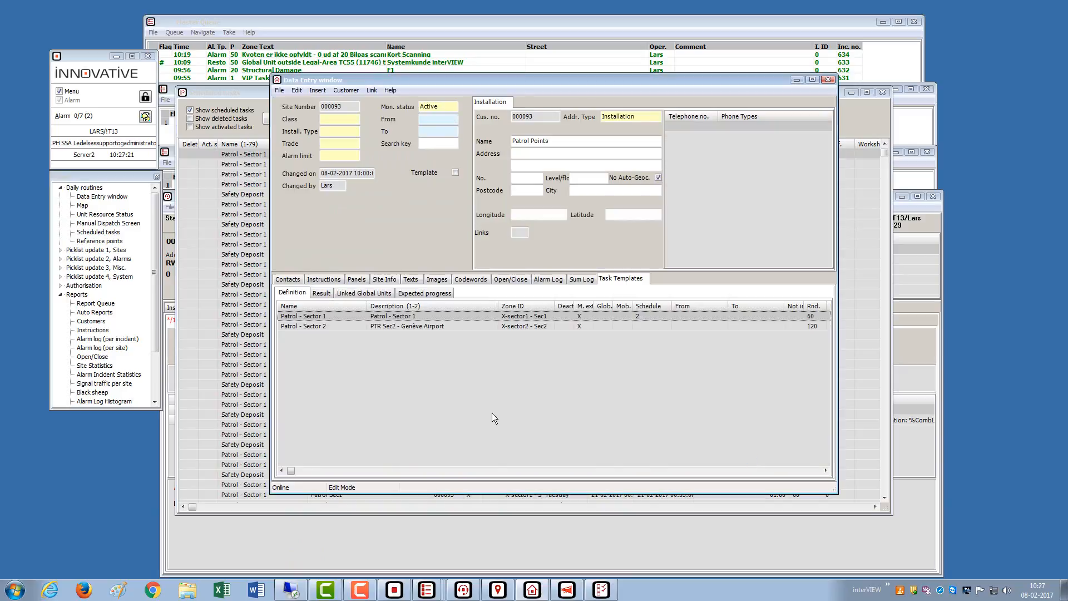
left_click(299, 90)
left_click(321, 234)
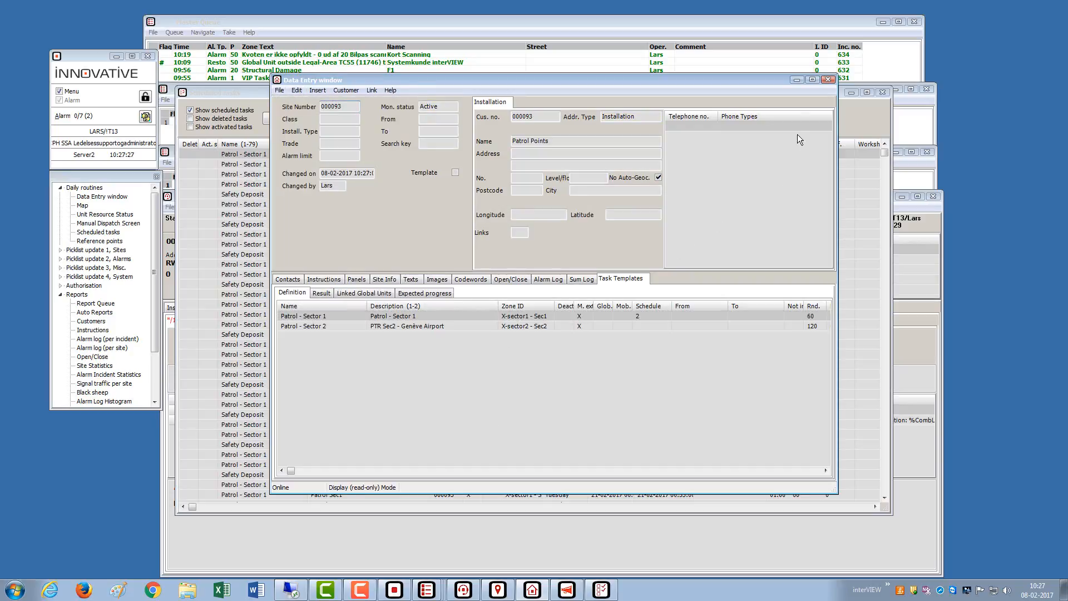
left_click(797, 80)
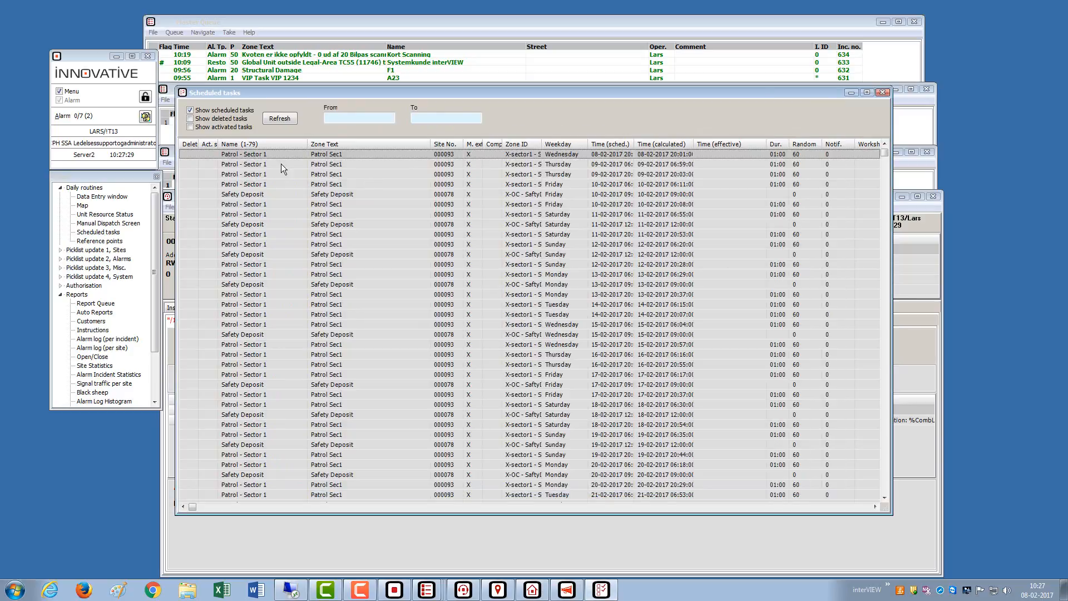
- Reload the scheduled tasks list and activate the first patrol task
left_click(288, 119)
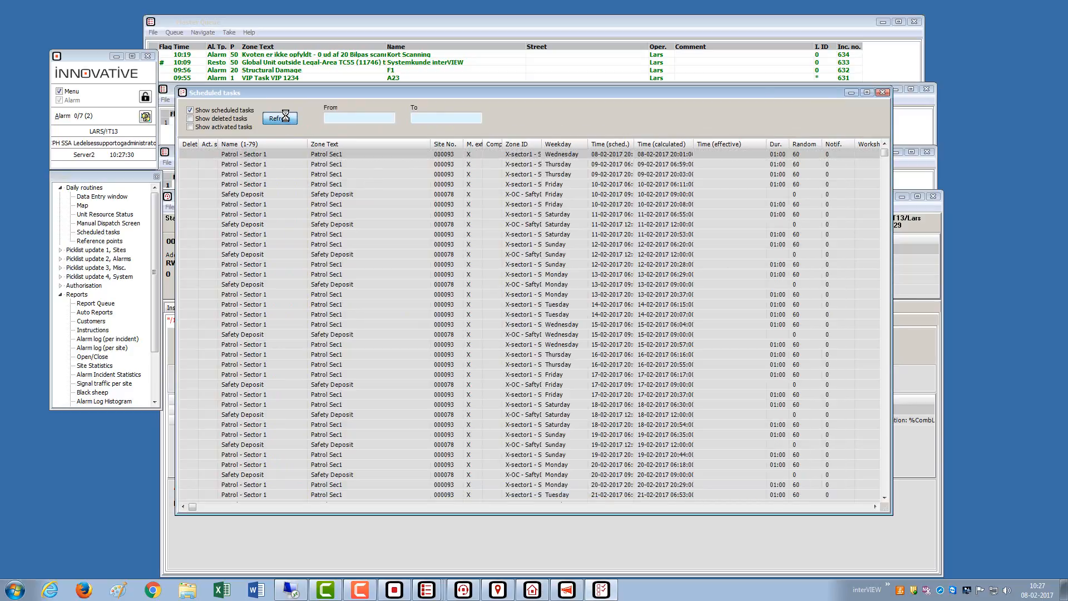
right_click(312, 155)
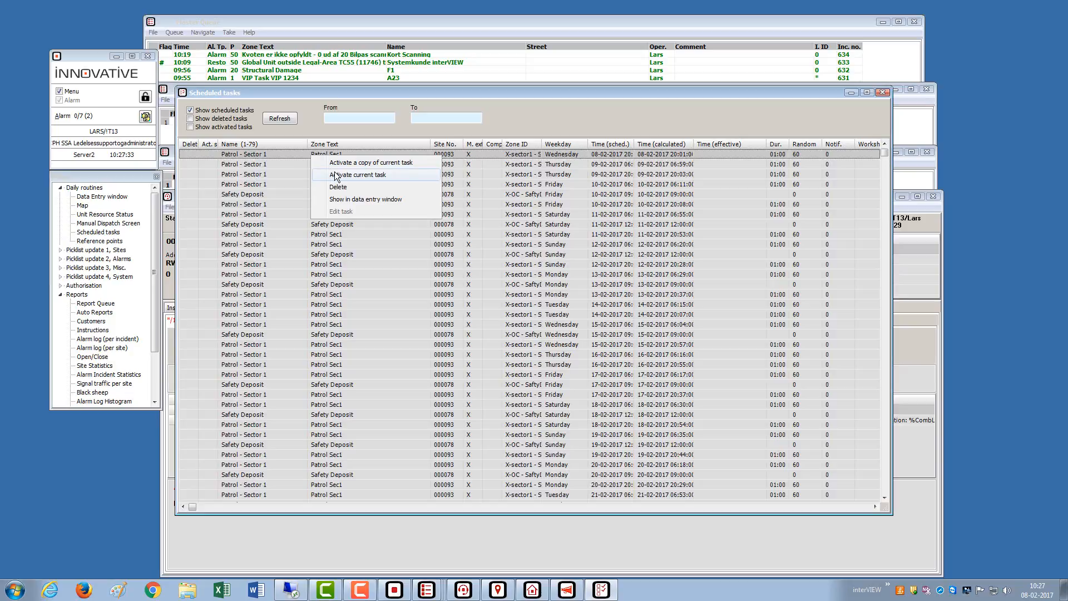
left_click(335, 174)
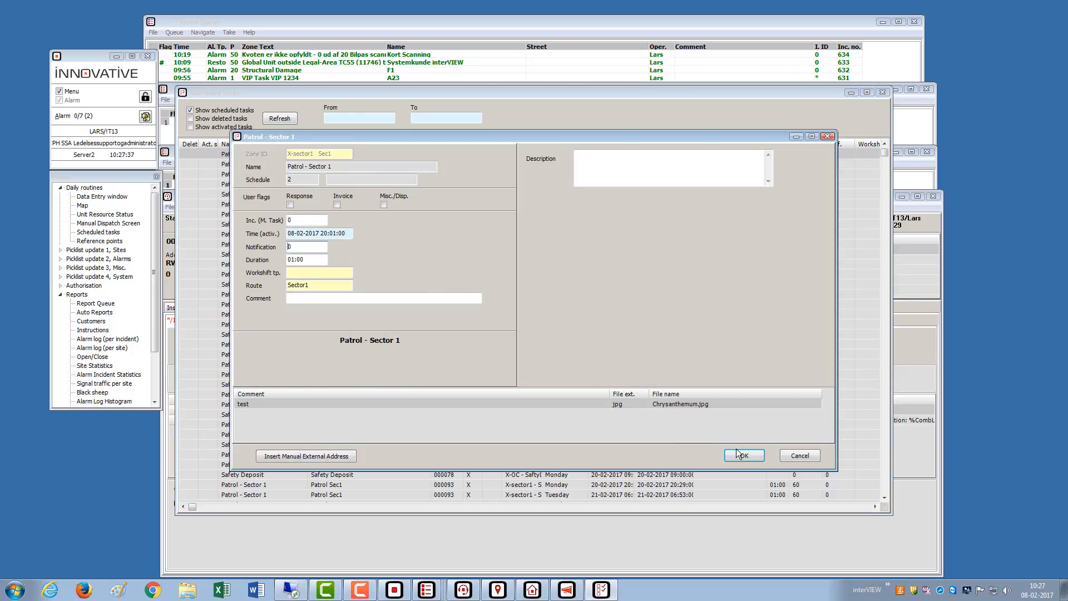
left_click(739, 454)
- Clear the Patrol - Sector 1 activation time, confirm, and select the new Patrol Sec1 alarm
left_click_drag(350, 233, 252, 232)
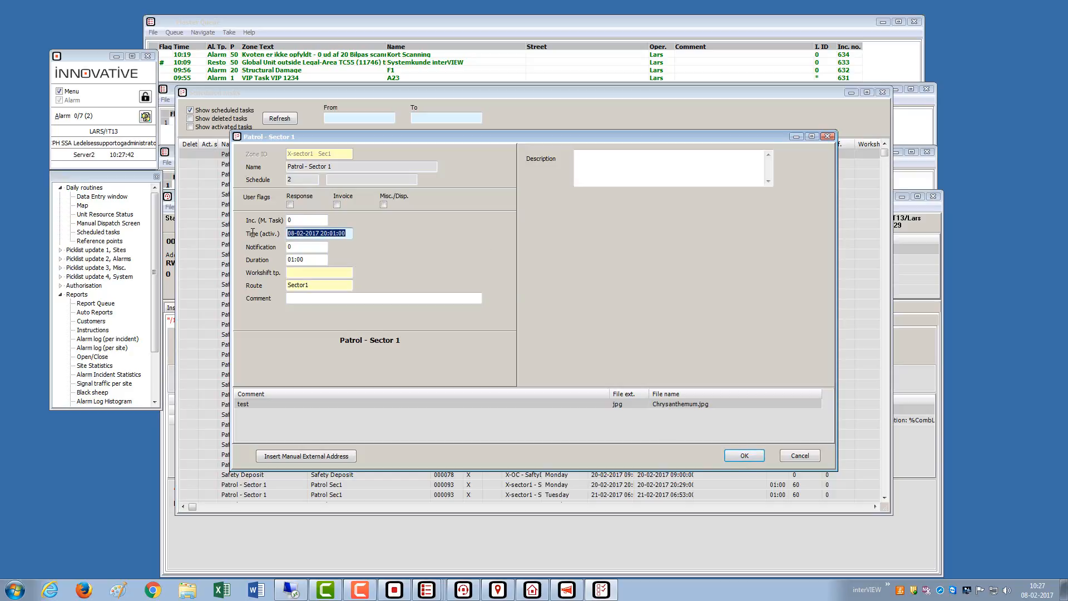
key("Delete")
key("Tab")
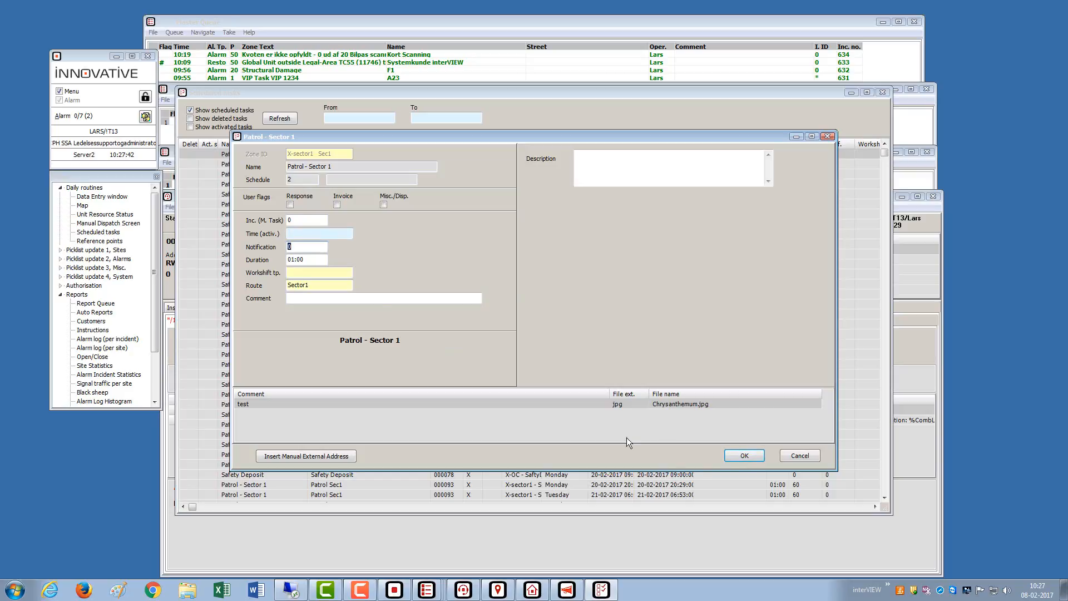
left_click(740, 457)
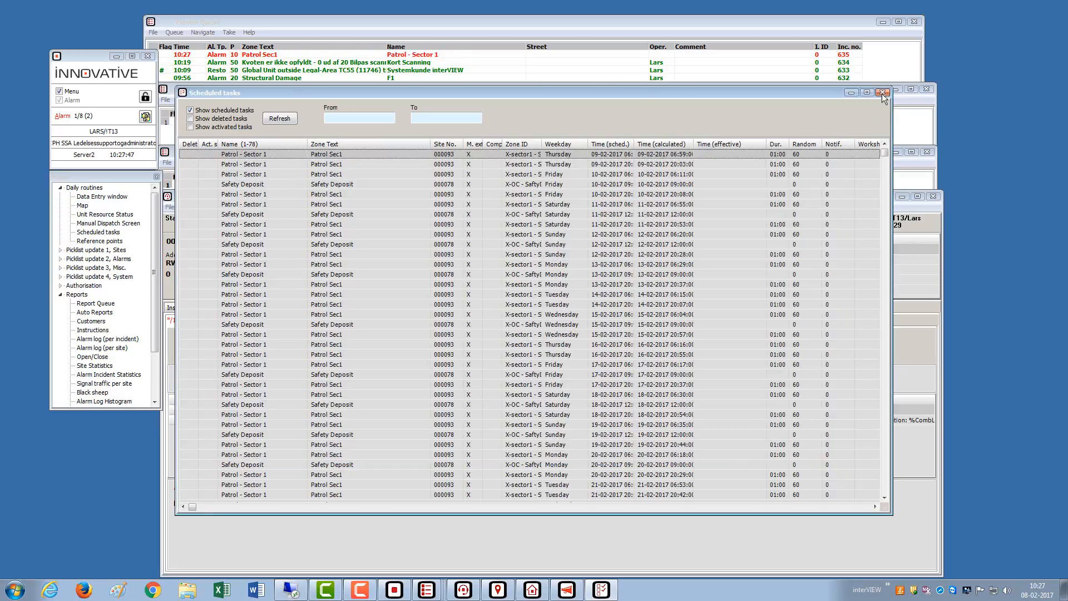
left_click(882, 93)
left_click(401, 56)
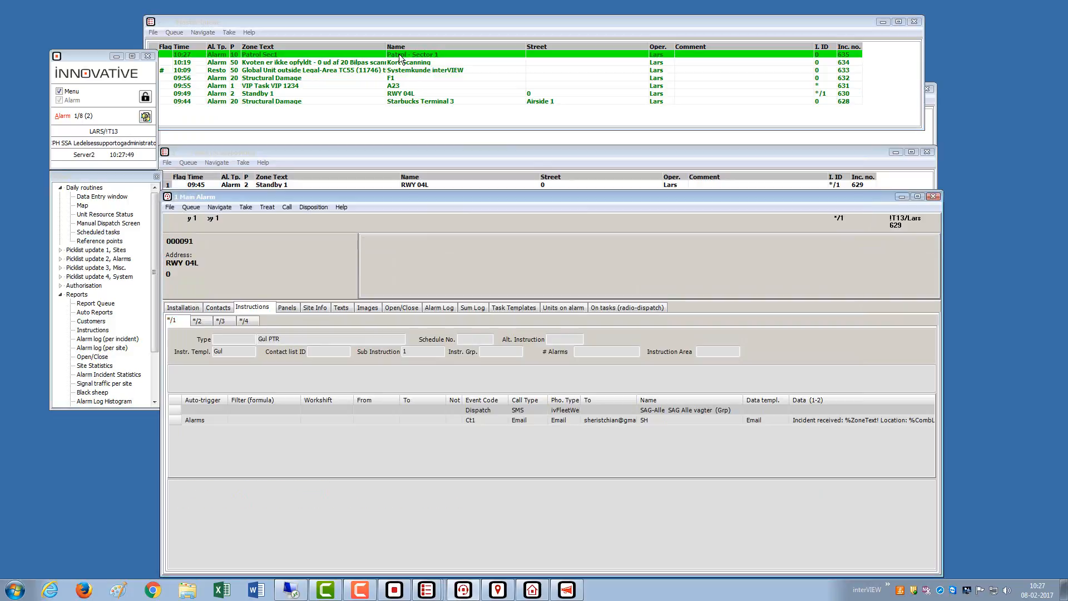
- Take the Patrol Sec1 alarm and view its attached photo, turning off Play at open
double_click(401, 55)
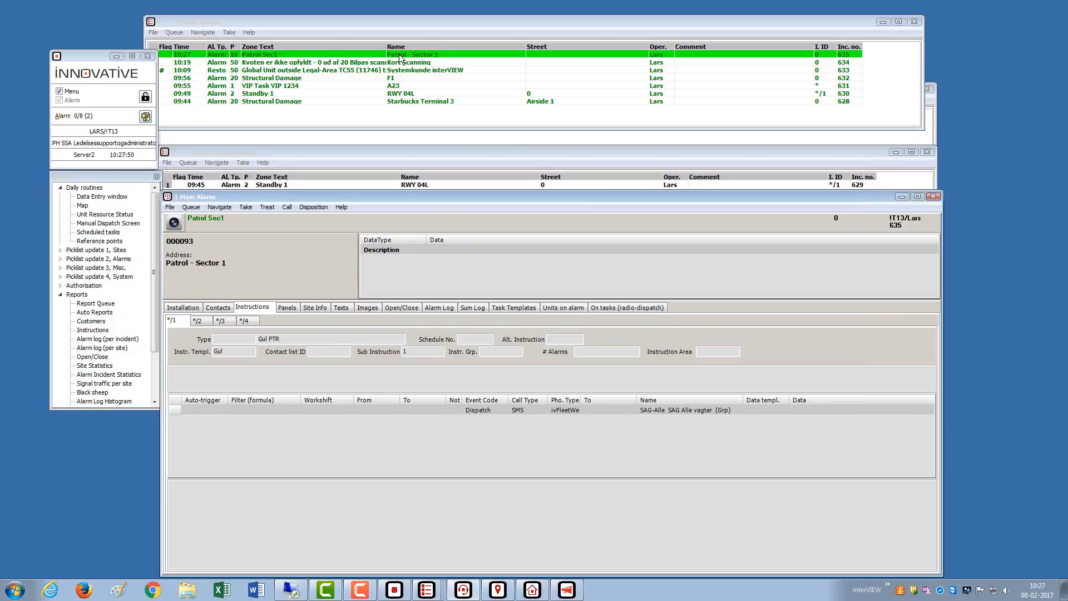
left_click(182, 226)
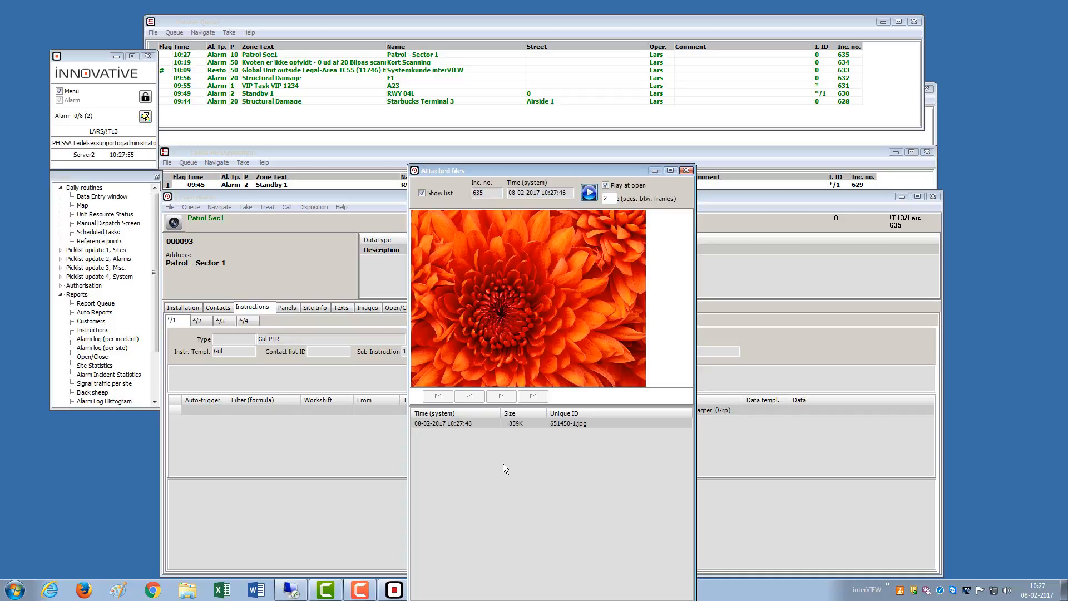
left_click(609, 185)
left_click(685, 171)
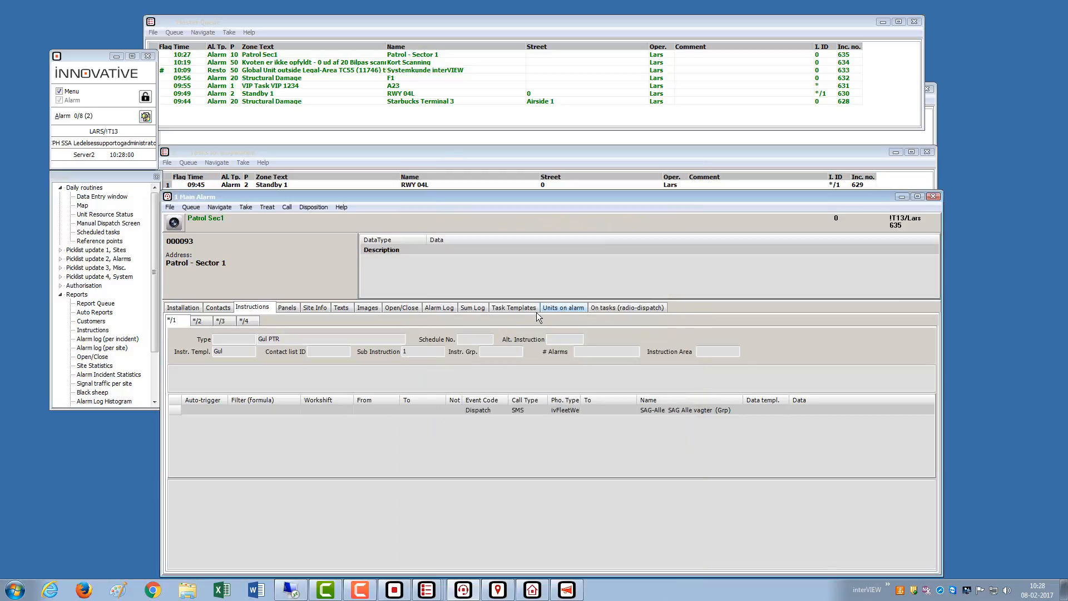
- Open the alarm log entry's attached image, then close it
left_click(450, 307)
double_click(447, 354)
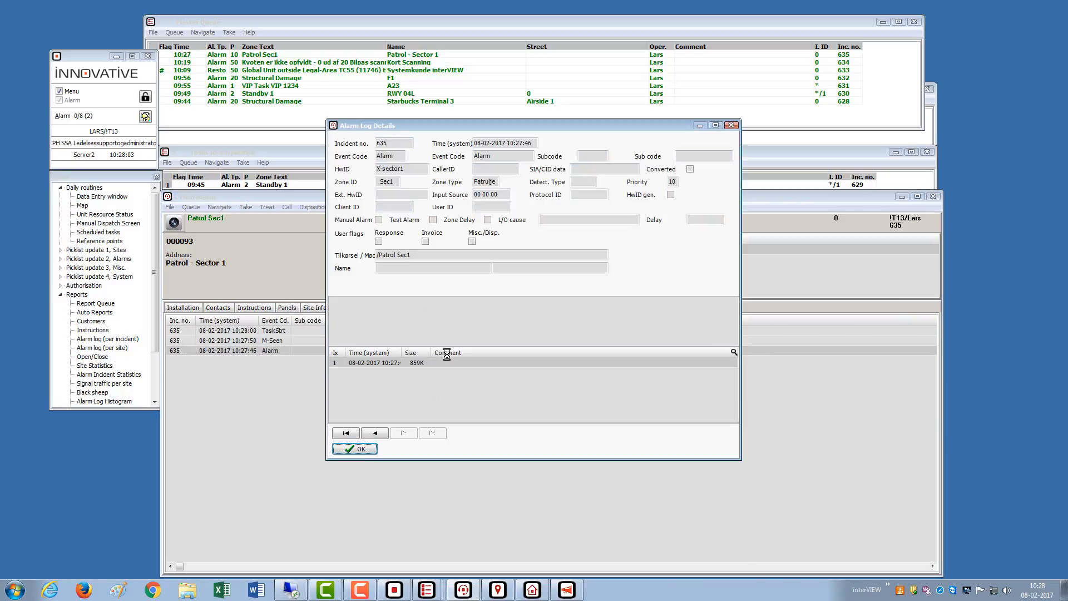
double_click(422, 369)
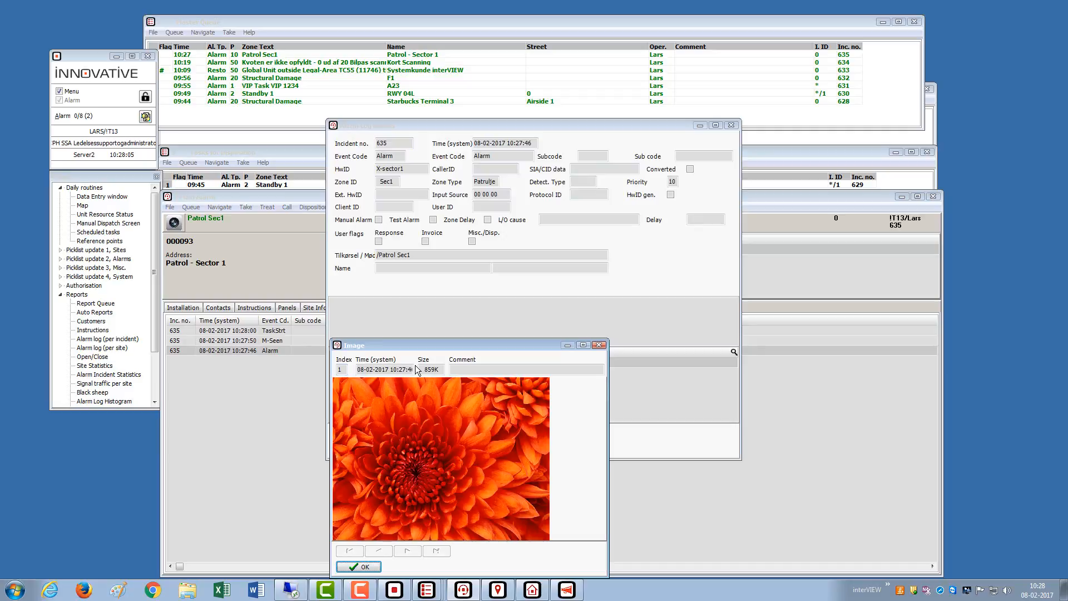
key("Escape")
key("Escape")
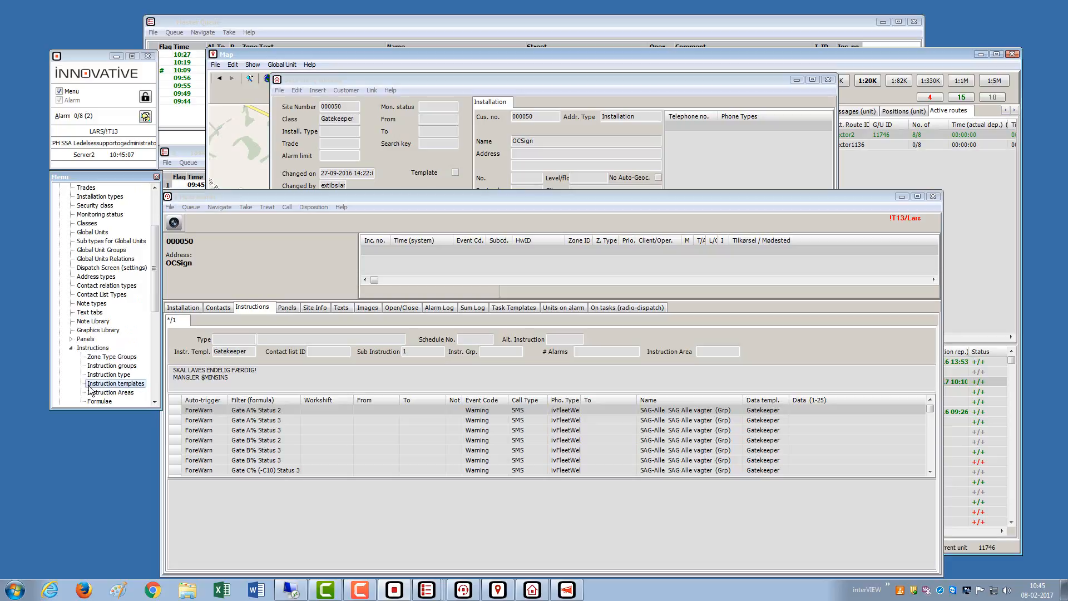
- Open the Gatekeeper instruction template and show details of its Gate A% Status 2 row
double_click(90, 385)
left_click(475, 330)
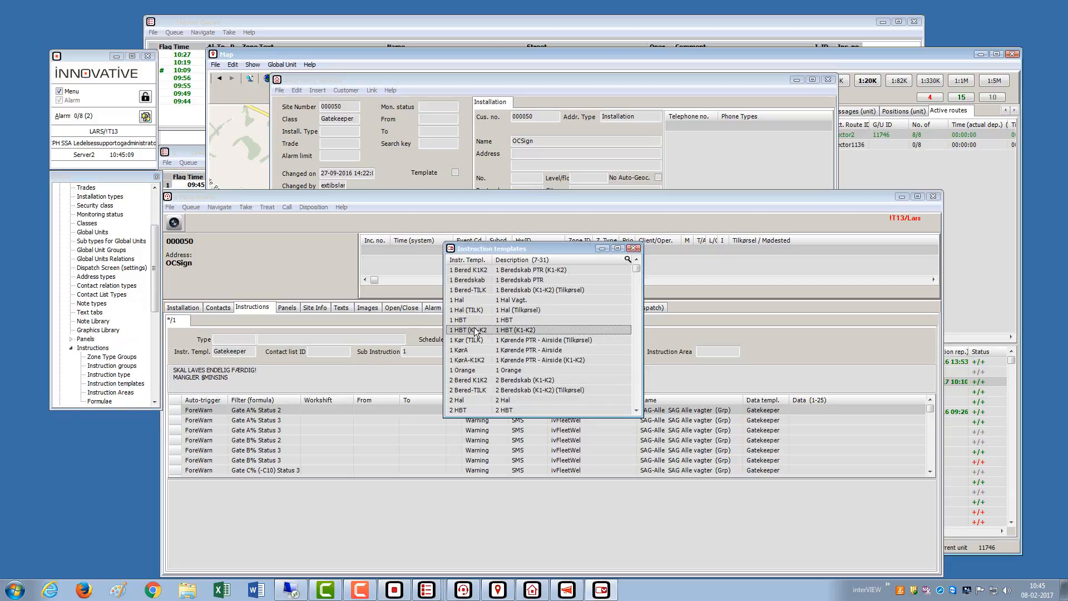
key("End")
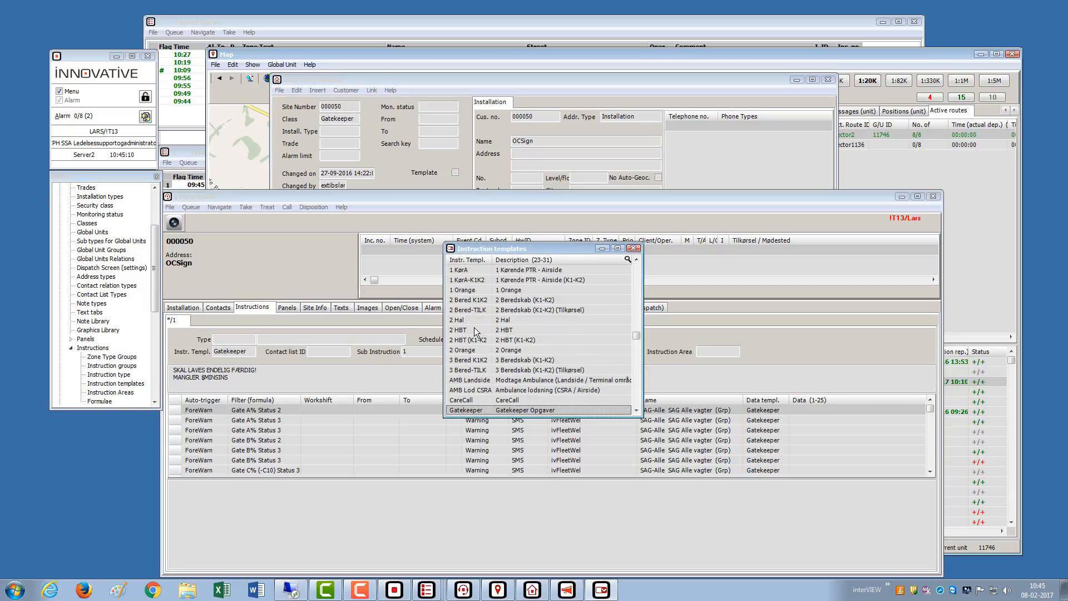
double_click(467, 410)
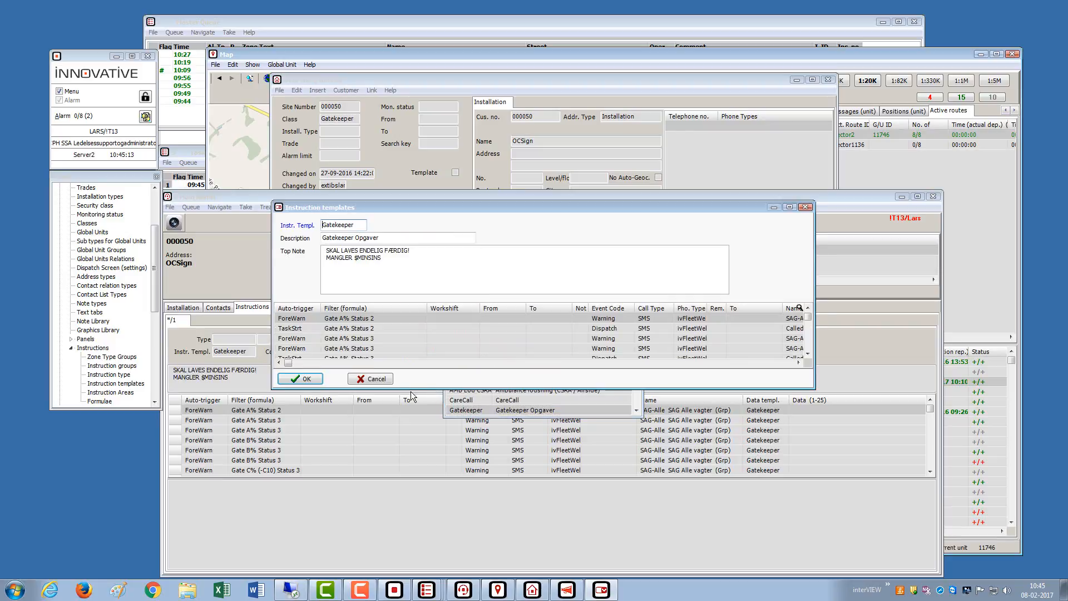
left_click_drag(412, 388, 399, 462)
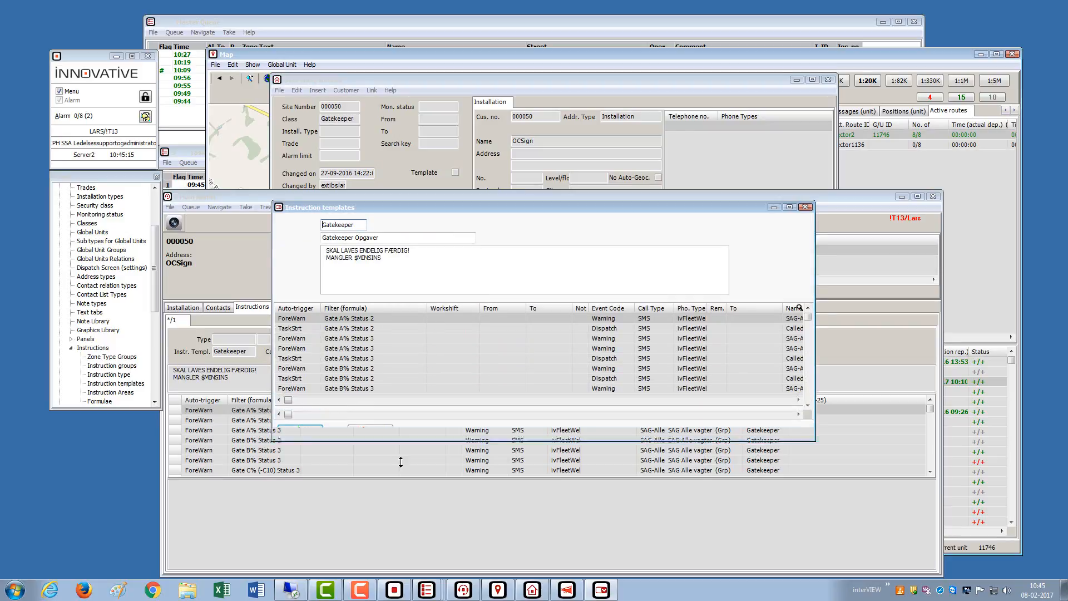
double_click(332, 318)
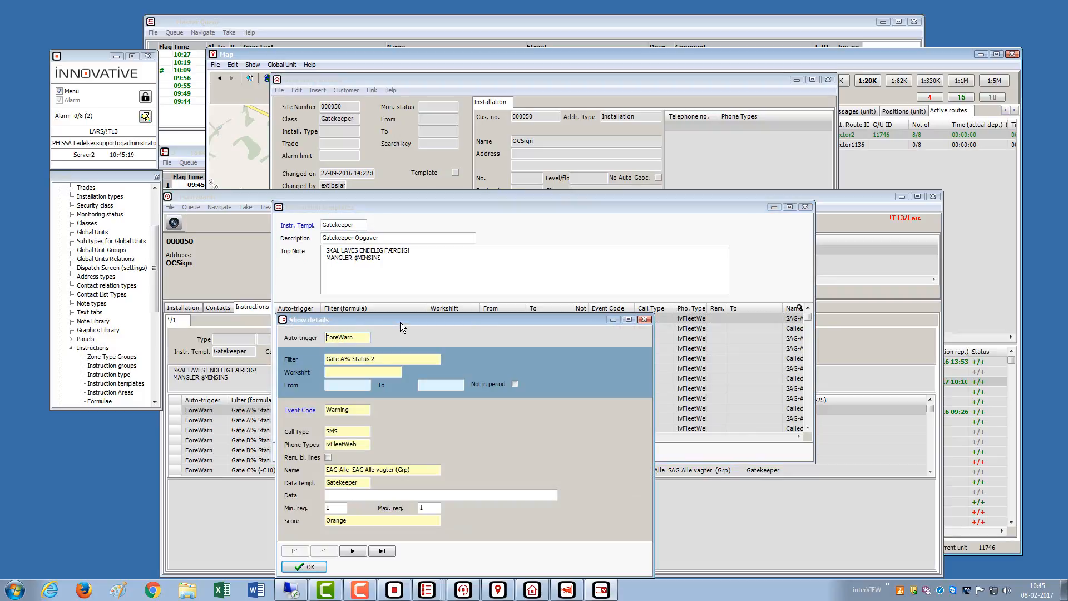
left_click_drag(399, 322, 465, 286)
- View the Gate A% Status 2 and Gate C% (-C10) Status 1 and 3 filter formulas
left_click(448, 324)
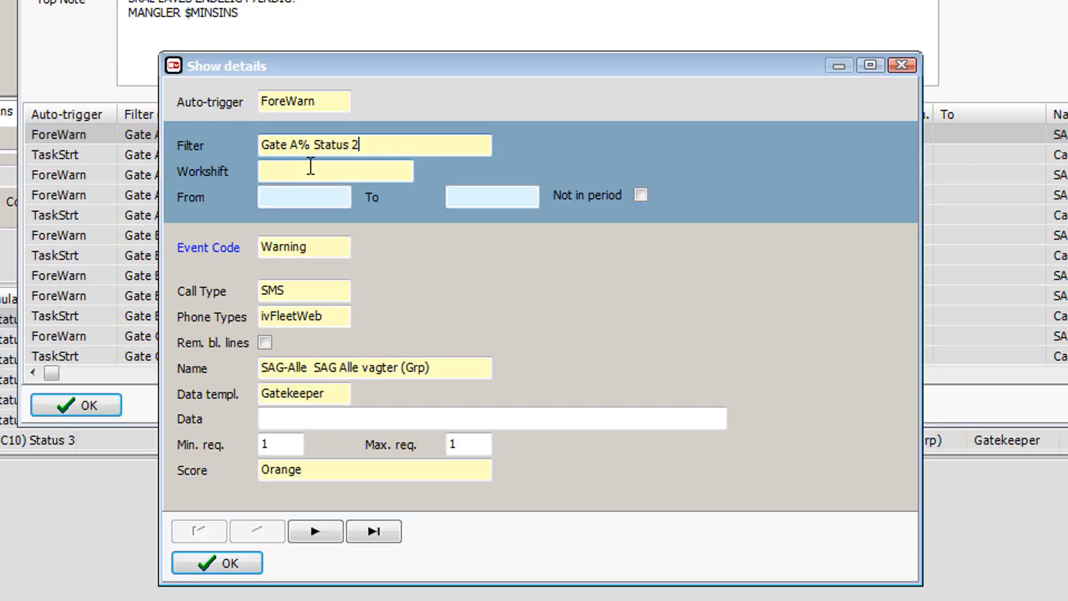
double_click(387, 147)
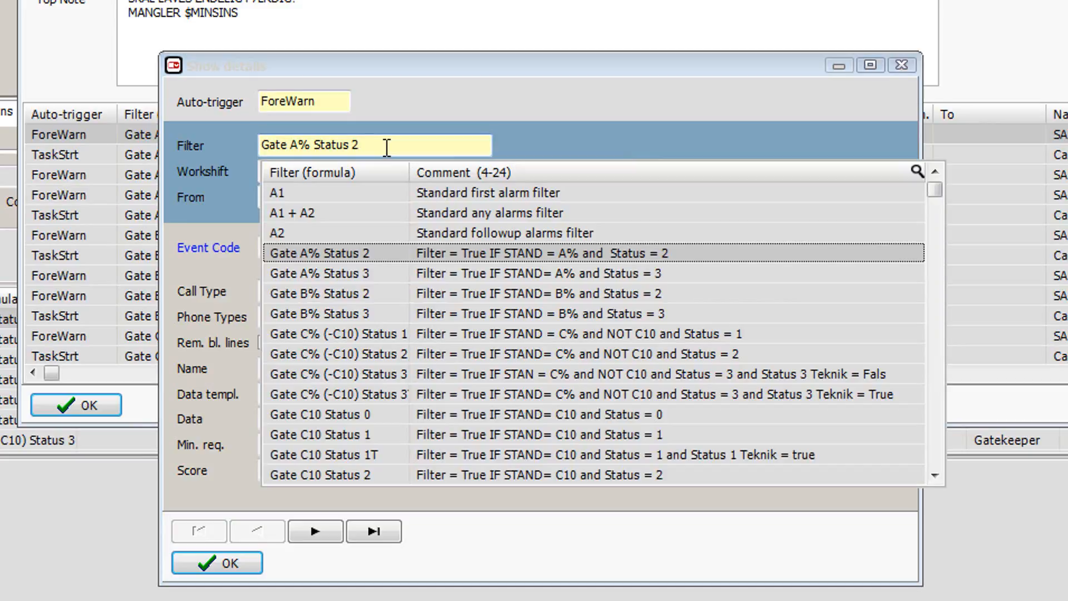
key("F2")
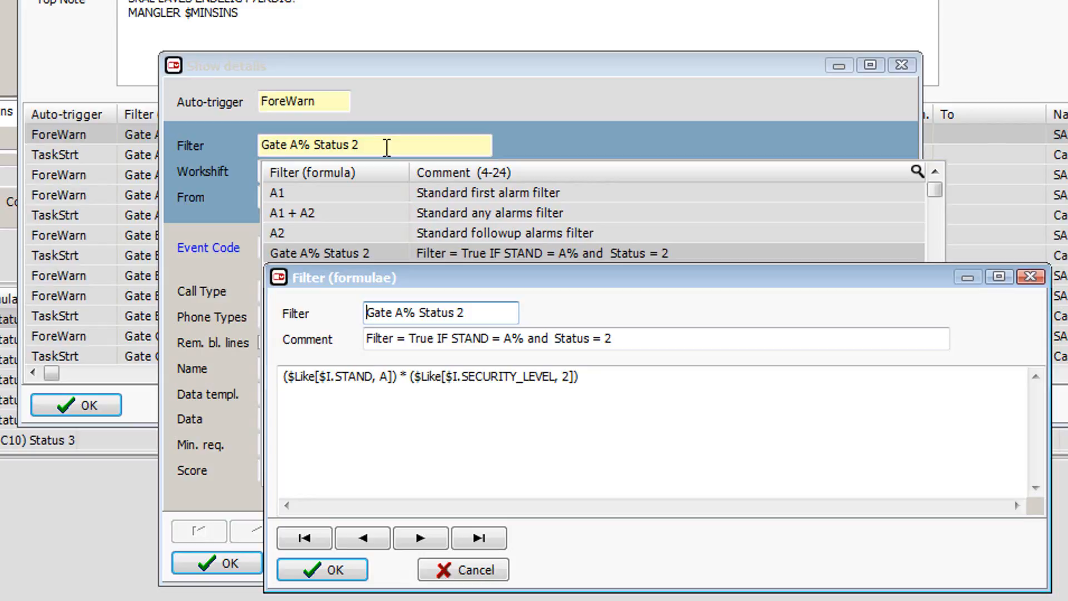
key("Escape")
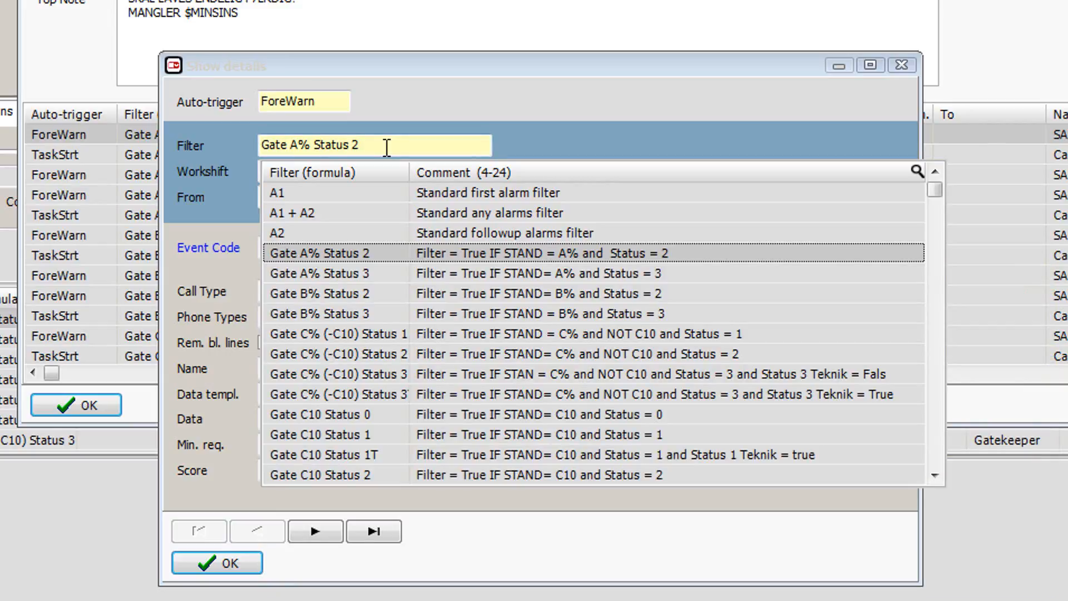
key("Down")
key("Down")
key("Down")
key("Down")
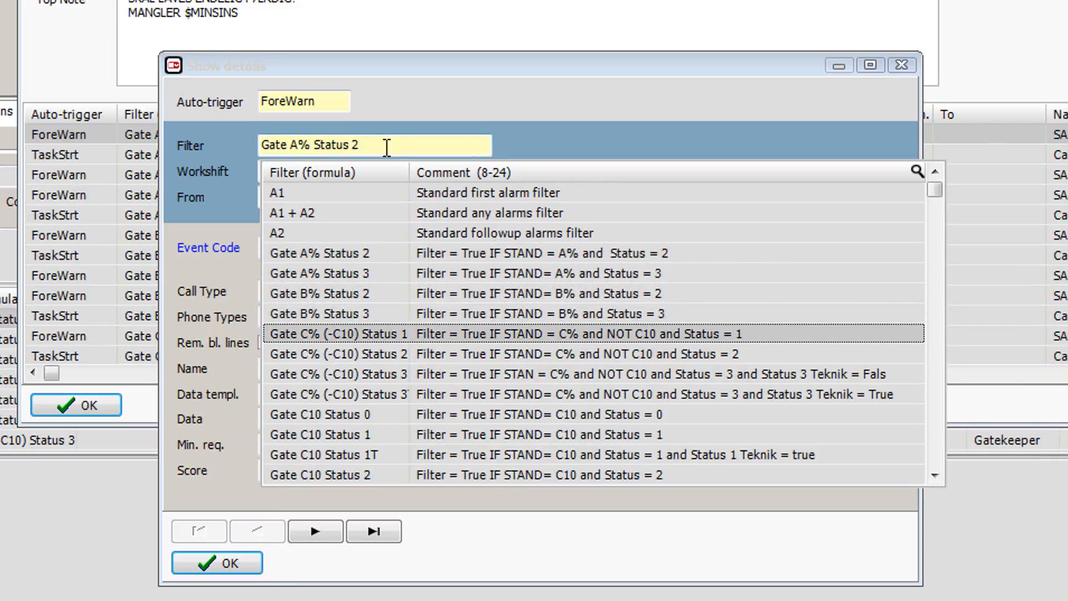
key("F2")
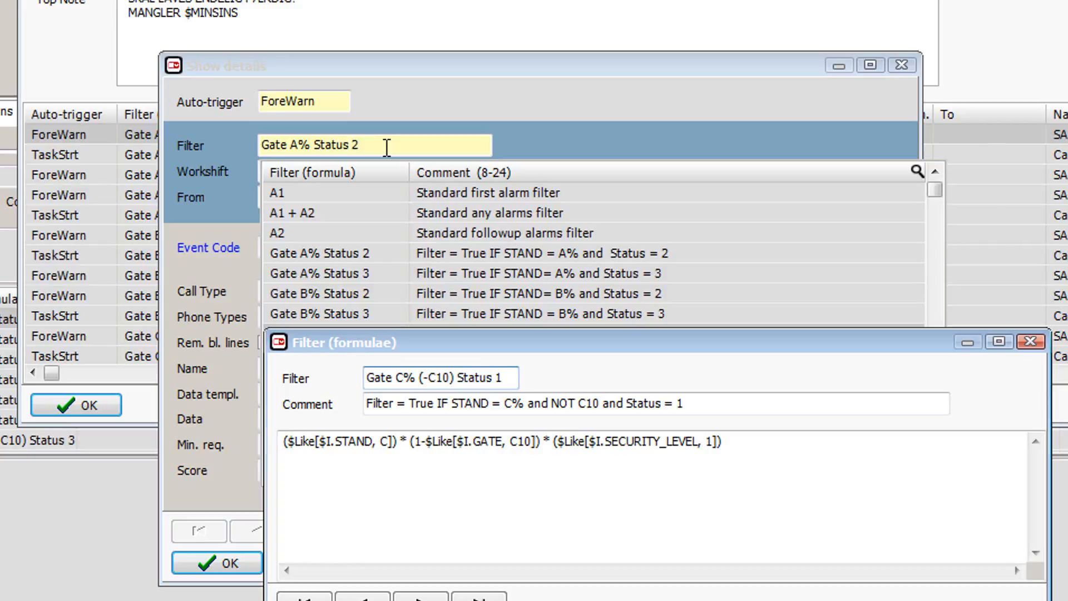
key("Escape")
key("Down")
key("Down")
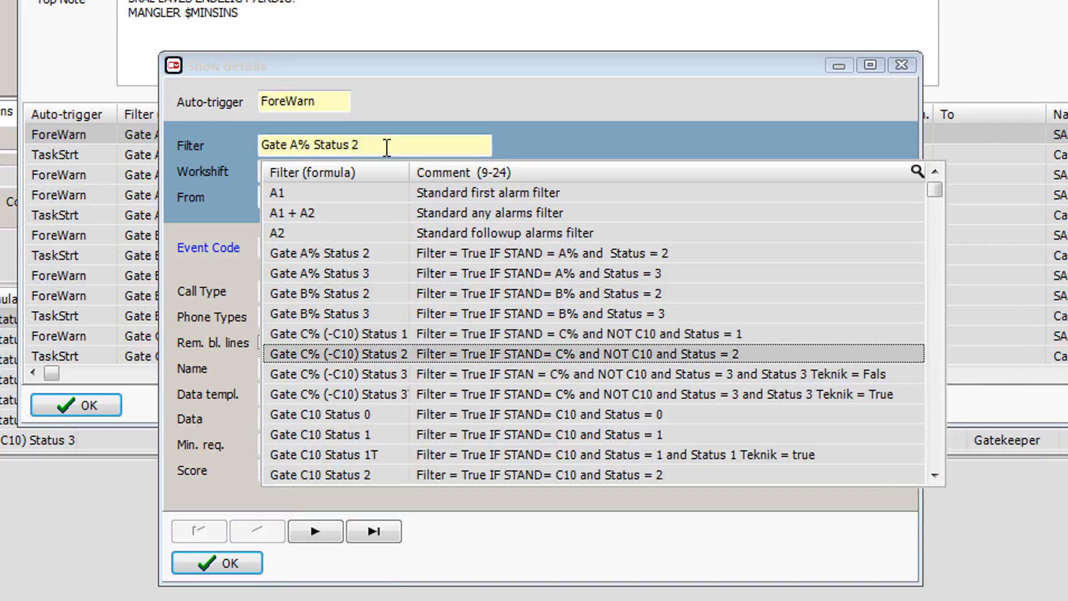
key("F2")
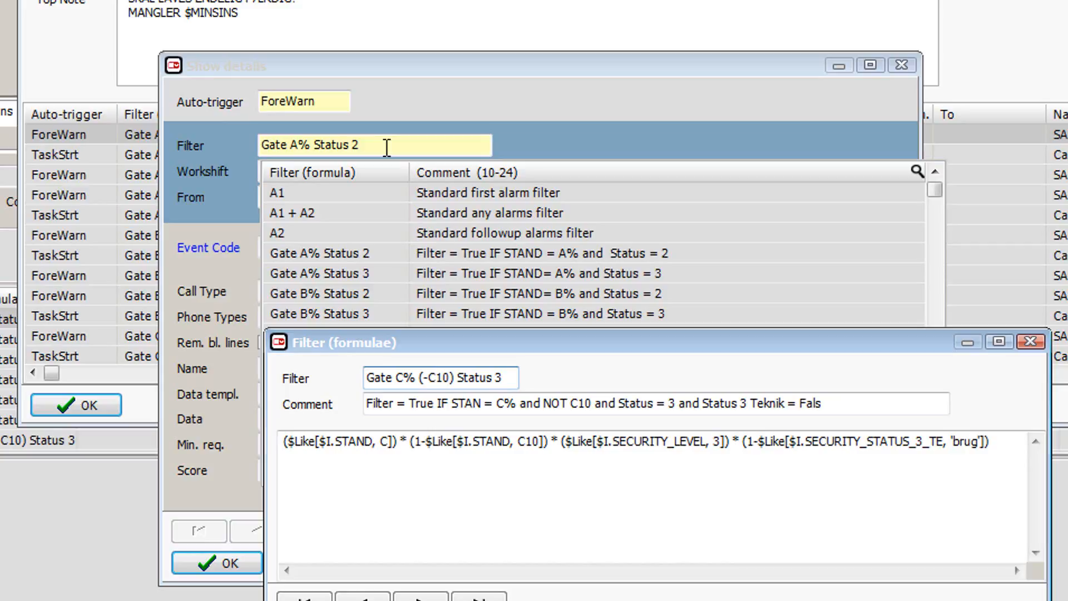
key("Escape")
key("Escape")
key("Escape")
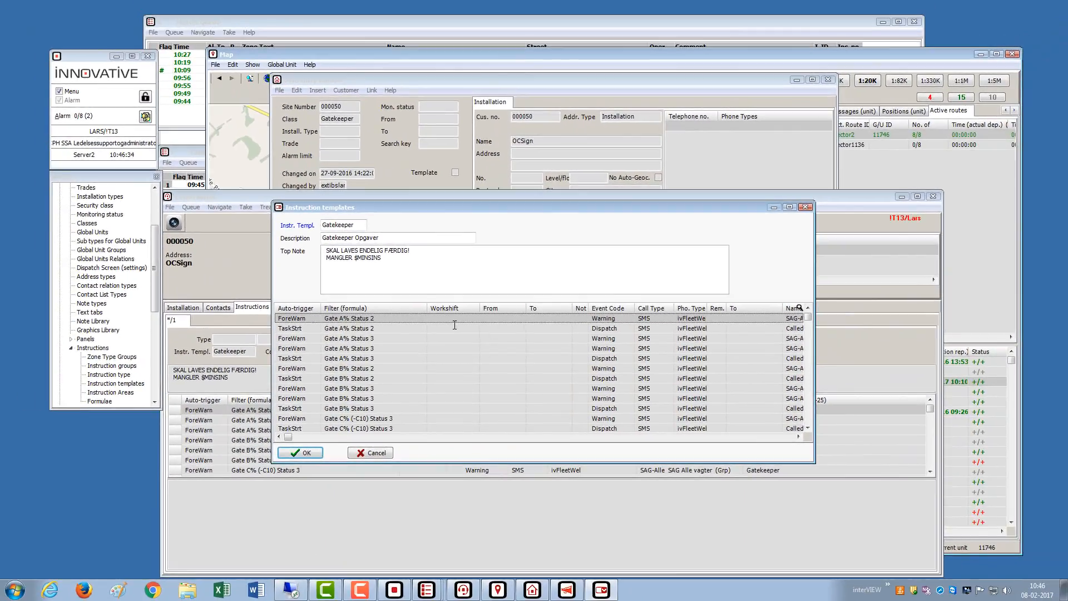
- Step through the Gatekeeper rows down to Gate C10 Status 2T, then close instruction templates
key("Down")
key("Down")
key("Down")
key("Down")
key("Down")
key("Down")
key("Down")
key("Down")
key("Down")
key("Down")
key("Down")
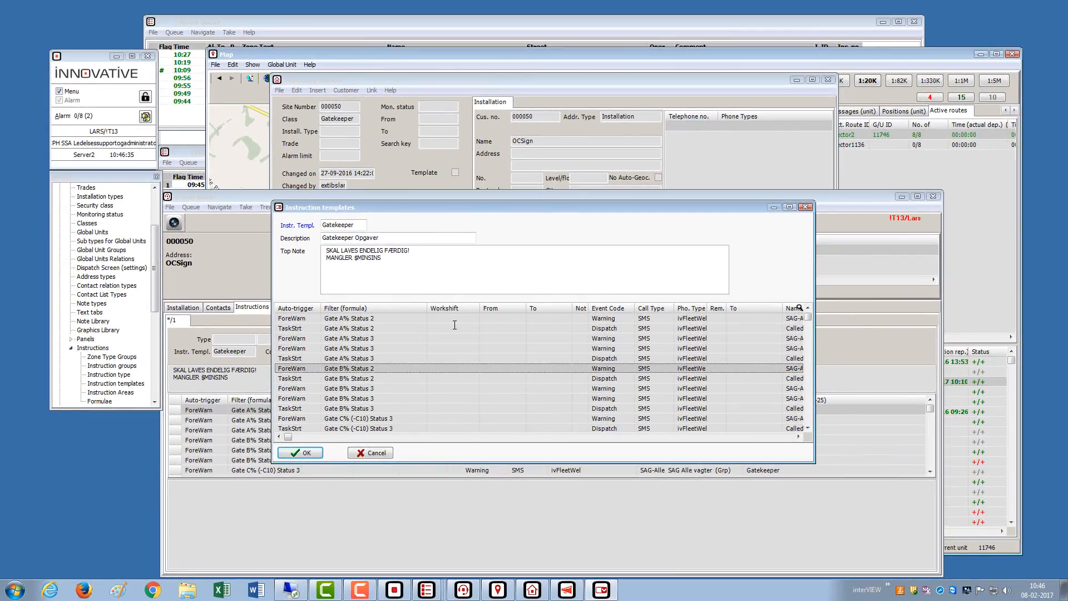
key("Down")
key("Down")
key("Down")
key("Down")
key("Down")
key("Down")
key("Down")
key("Down")
key("Down")
key("Down")
key("Down")
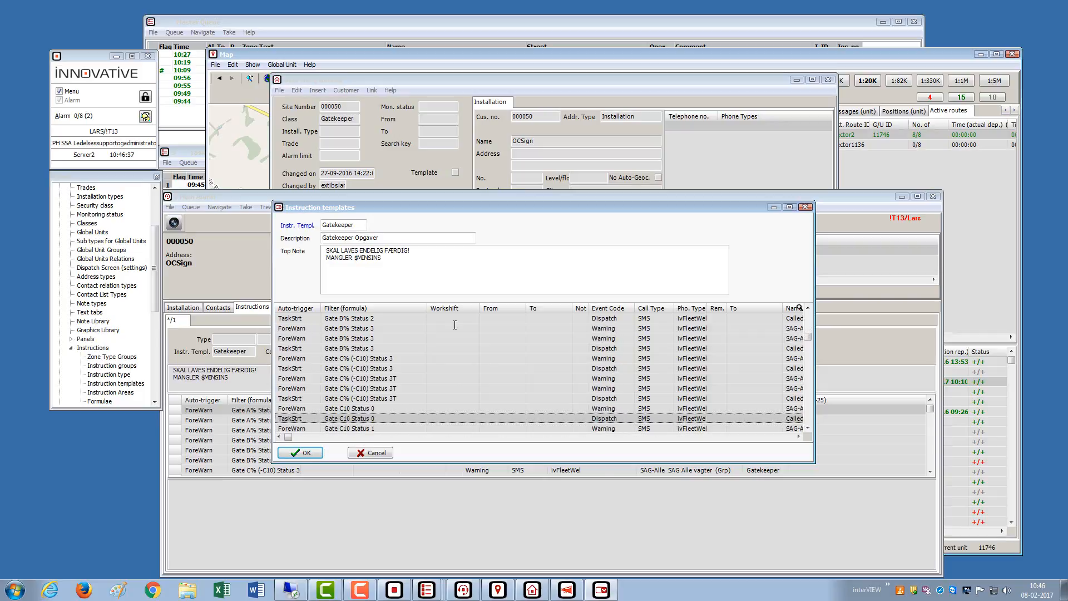
key("Down")
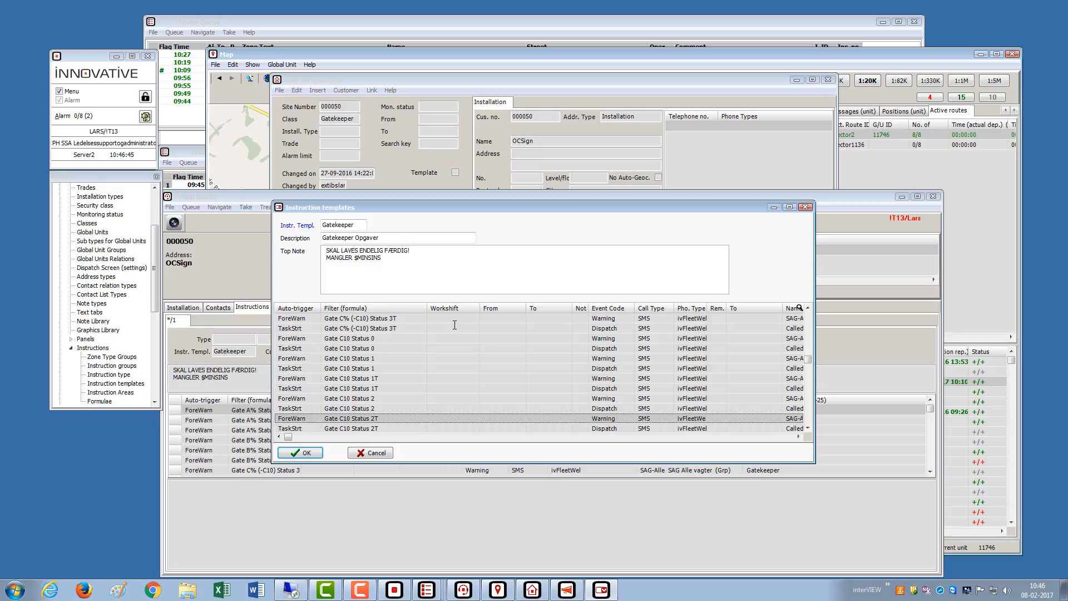
key("Return")
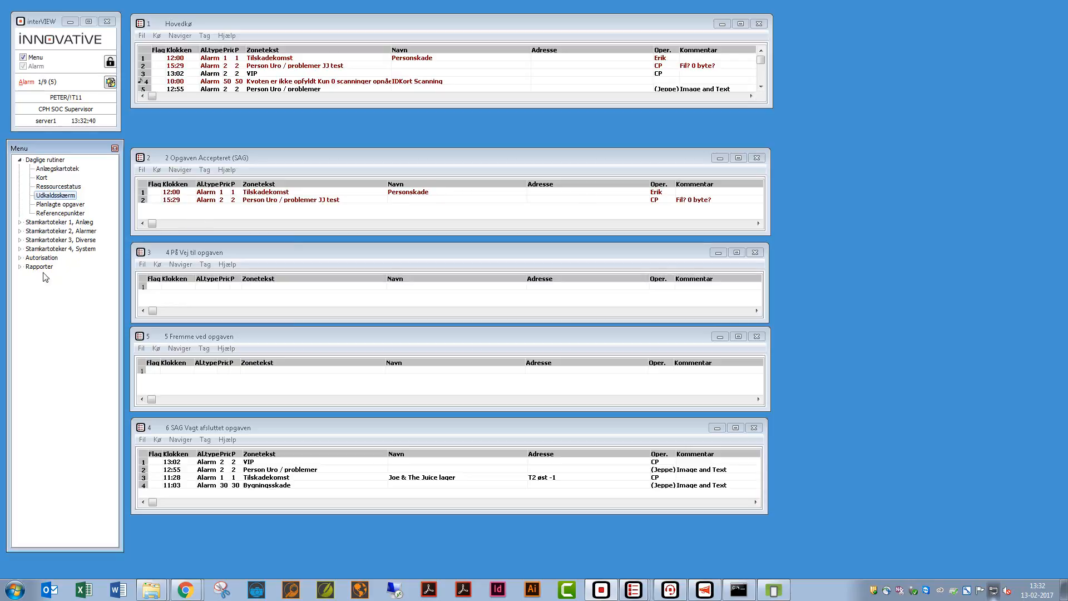
- Expand Rapporter in the menu tree and open the Rapportkø report queue
left_click(22, 268)
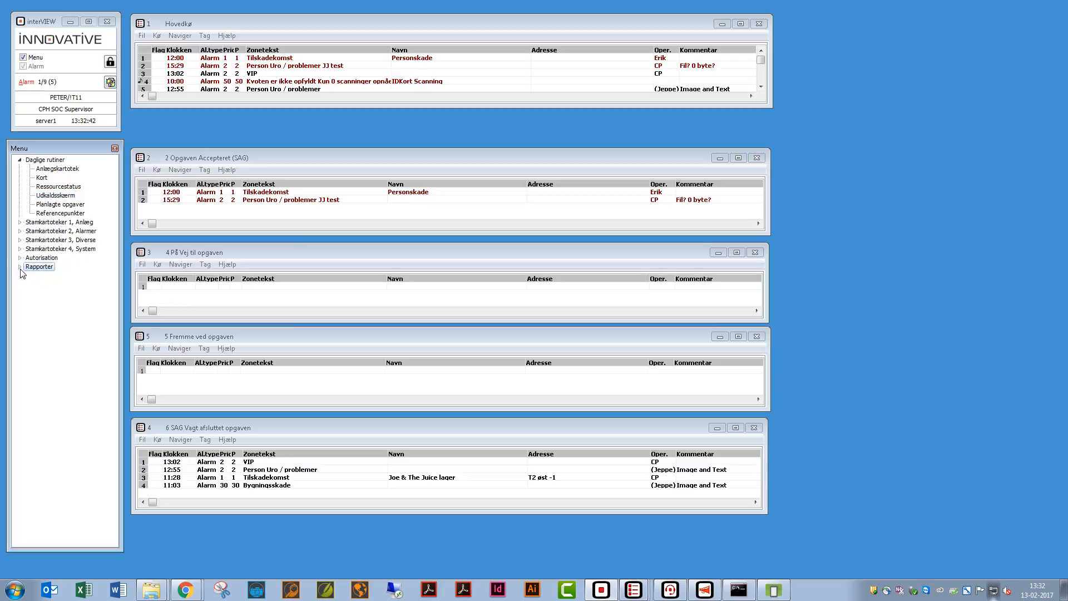
left_click(20, 267)
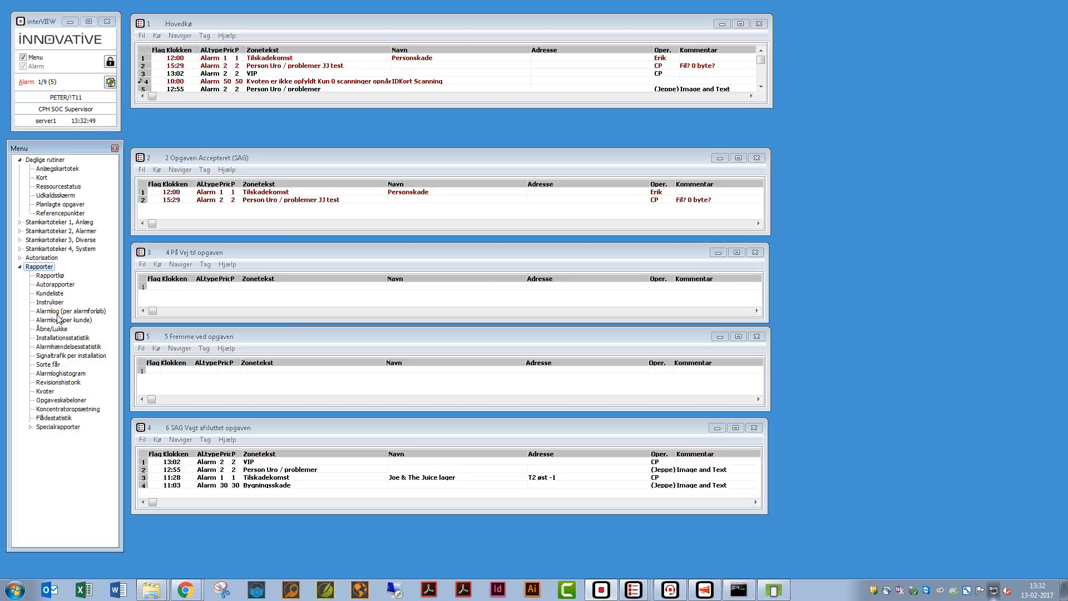
double_click(51, 276)
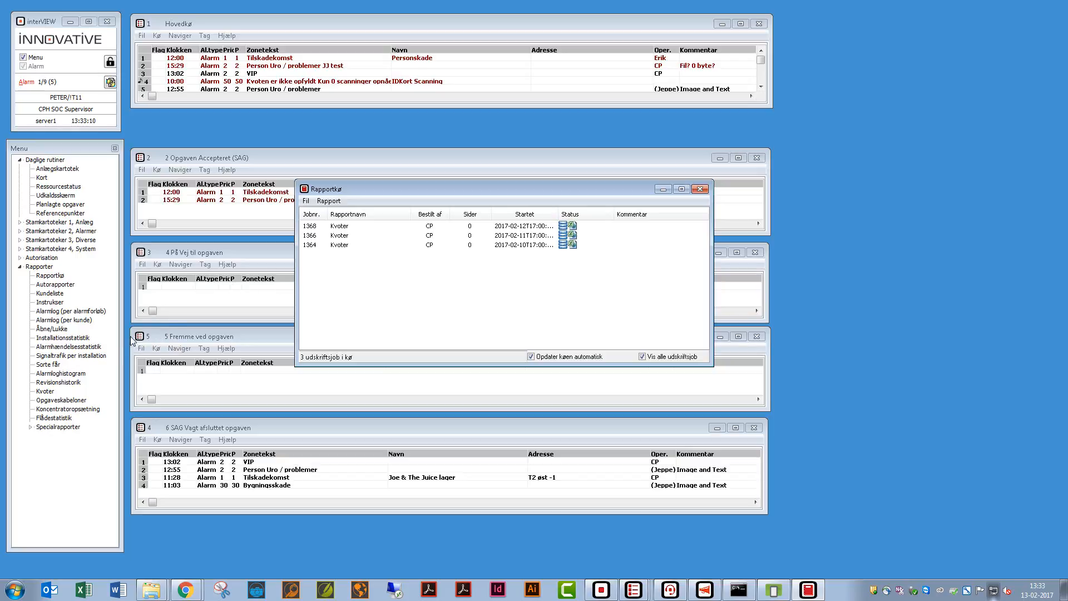
- Open the Alarmlog (per kunde) report form with installation 000031 in both Fra and Til
double_click(63, 321)
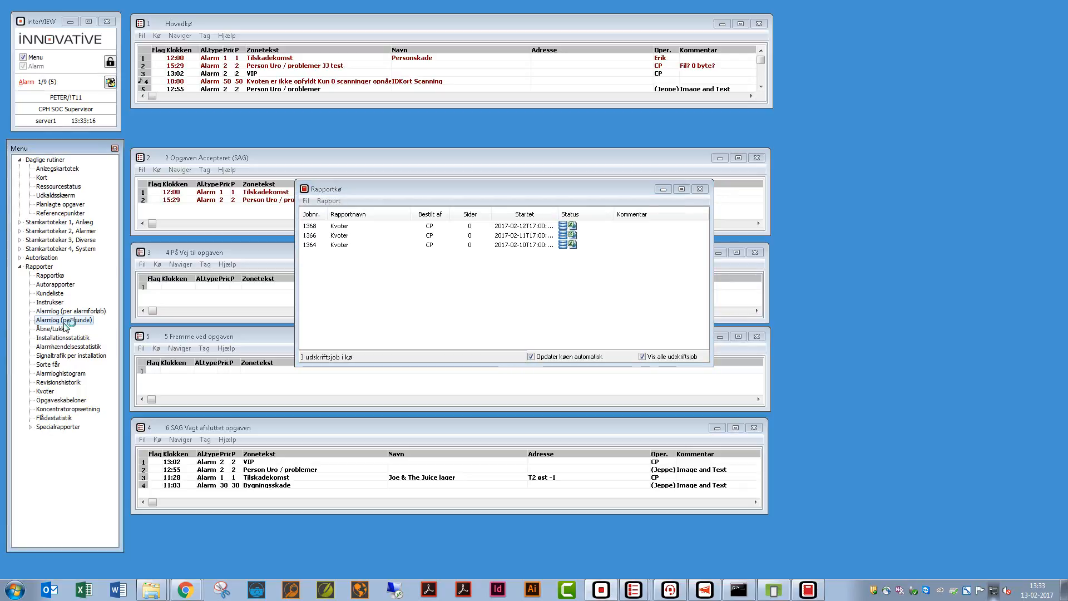
left_click(66, 321)
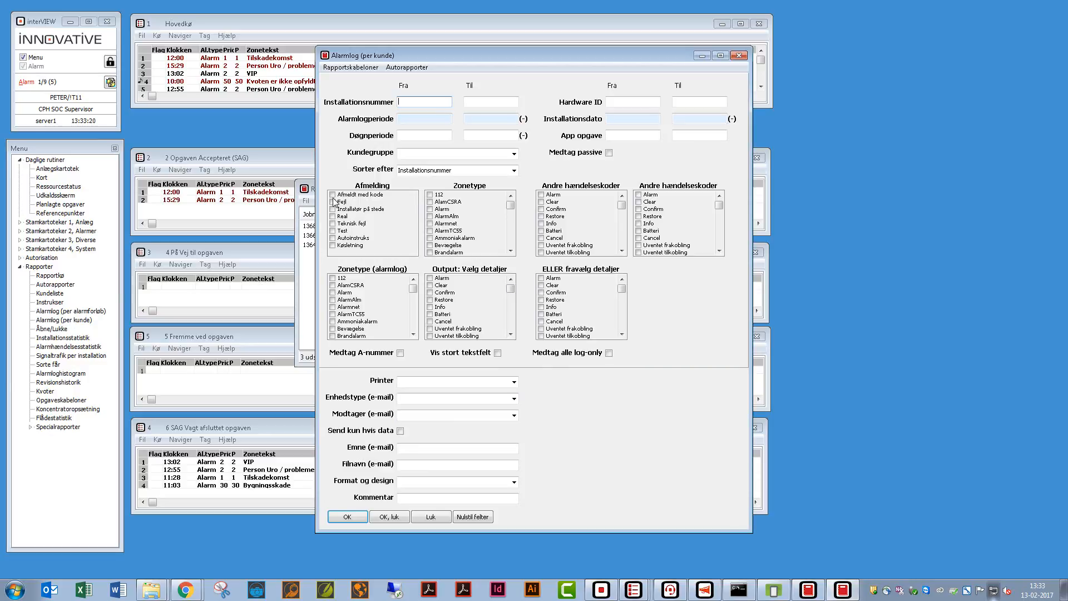
type("00031")
key("Tab")
key("Tab")
key("Tab")
key("Tab")
- Set the period 10-02-2017 to 14-02-2017, submit the report and acknowledge job 1376
key("F2")
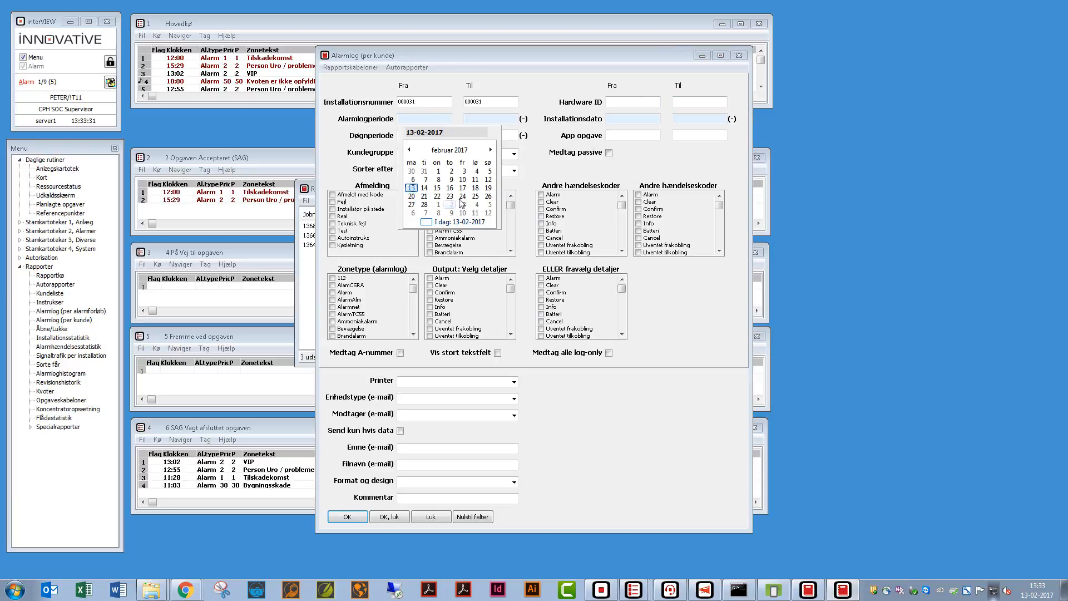
left_click(464, 183)
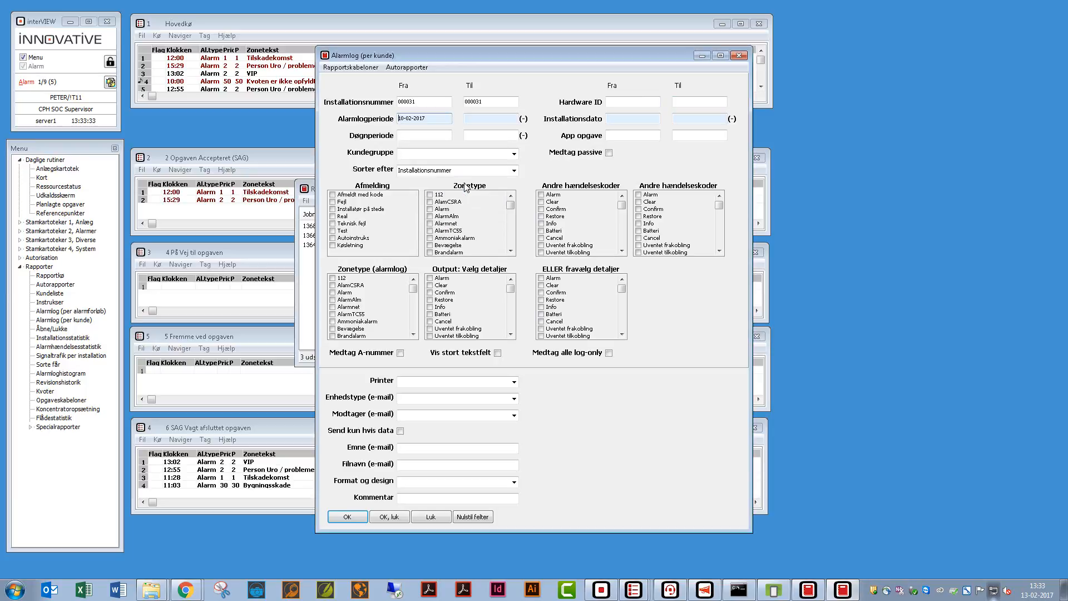
left_click(477, 119)
key("F4")
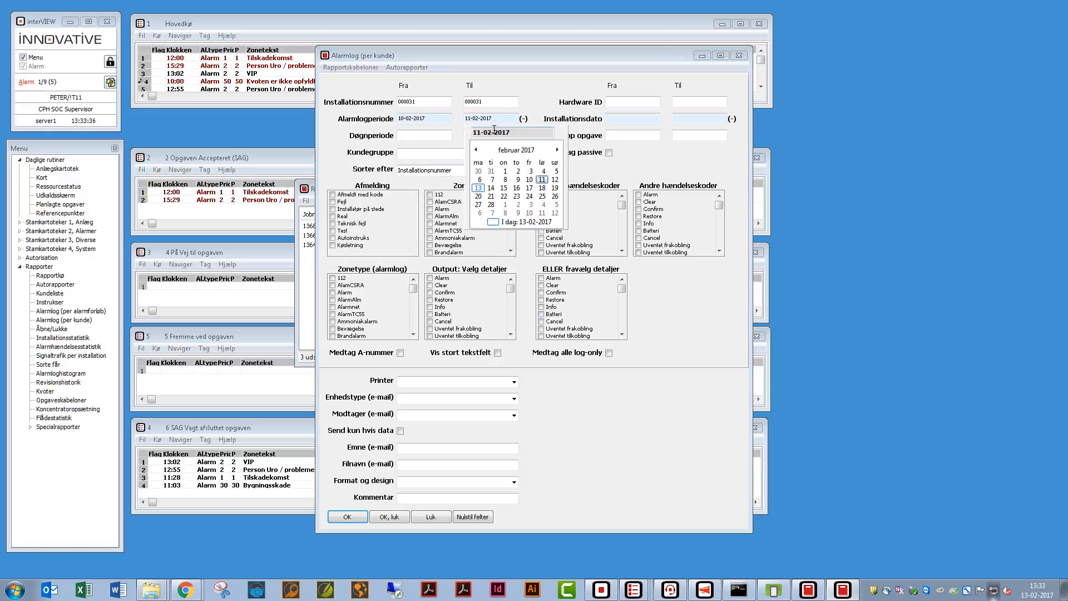
left_click(514, 223)
left_click(512, 119)
left_click(491, 188)
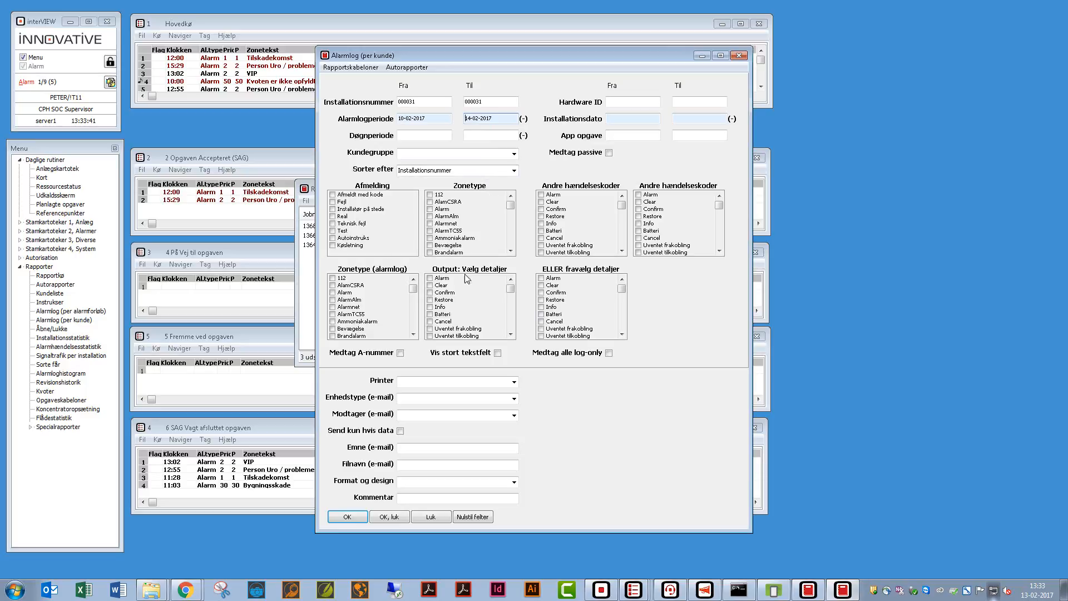
left_click(398, 520)
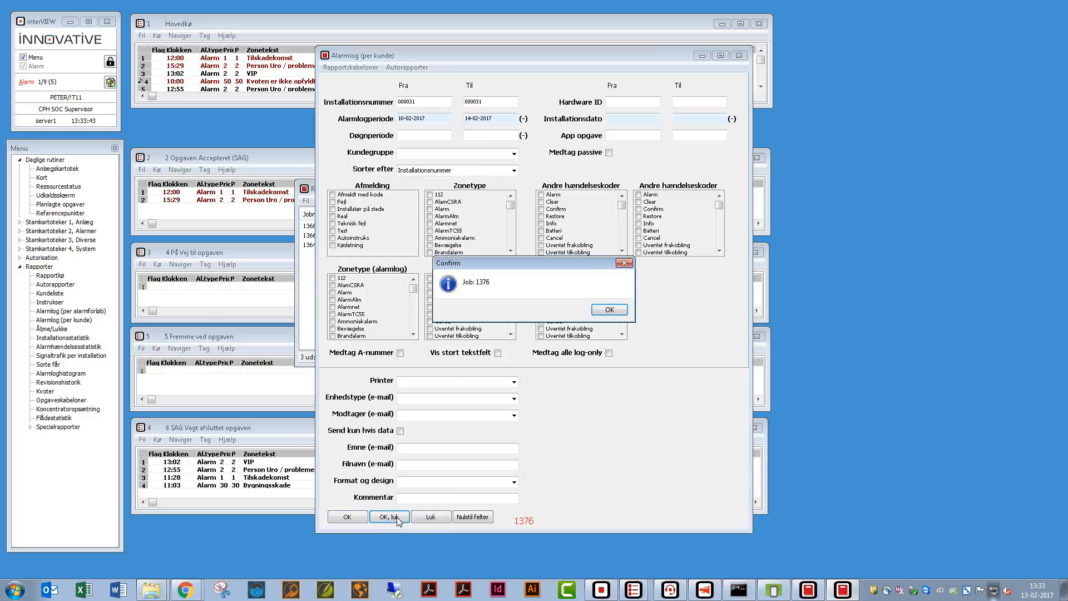
left_click(600, 309)
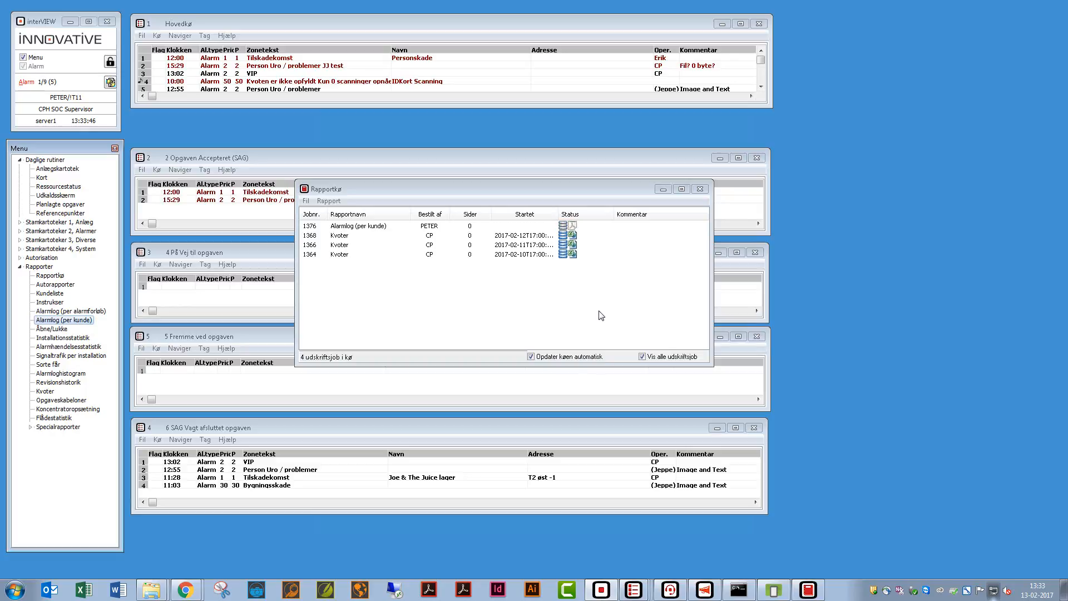
- Select job 1376 in the report queue and wait for its six pages
left_click(383, 227)
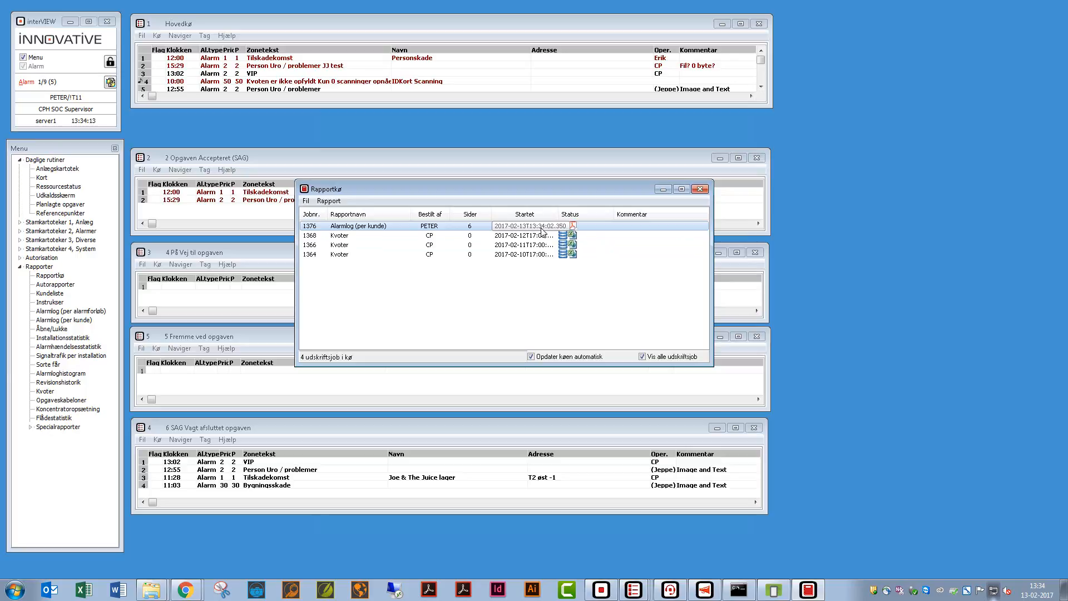
- Preview job 1376's six-page report maximized, scroll through it, close it, and open the job's actions menu
double_click(445, 227)
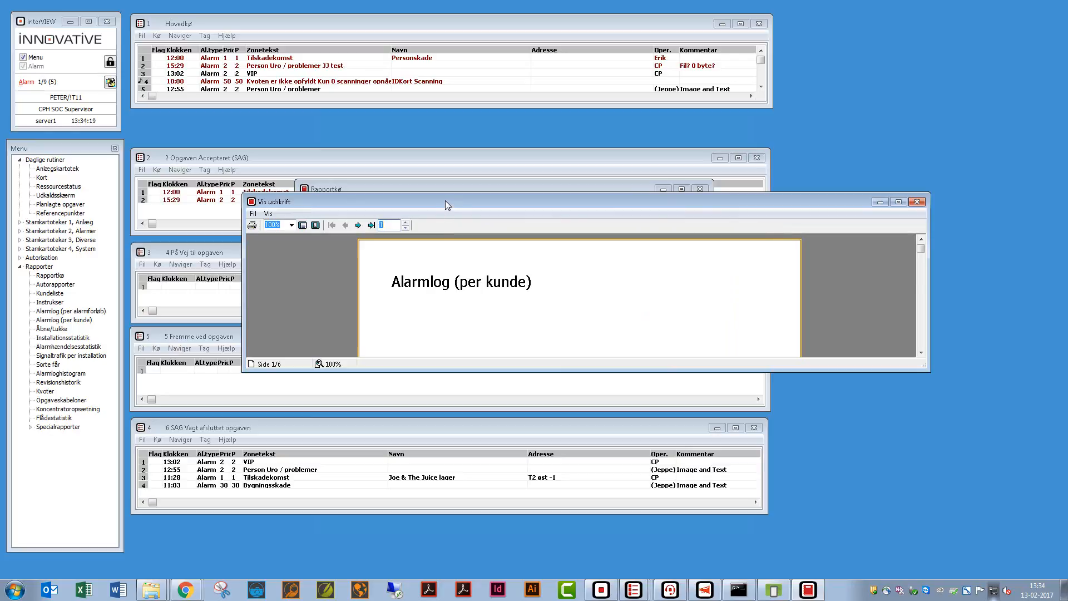
double_click(445, 201)
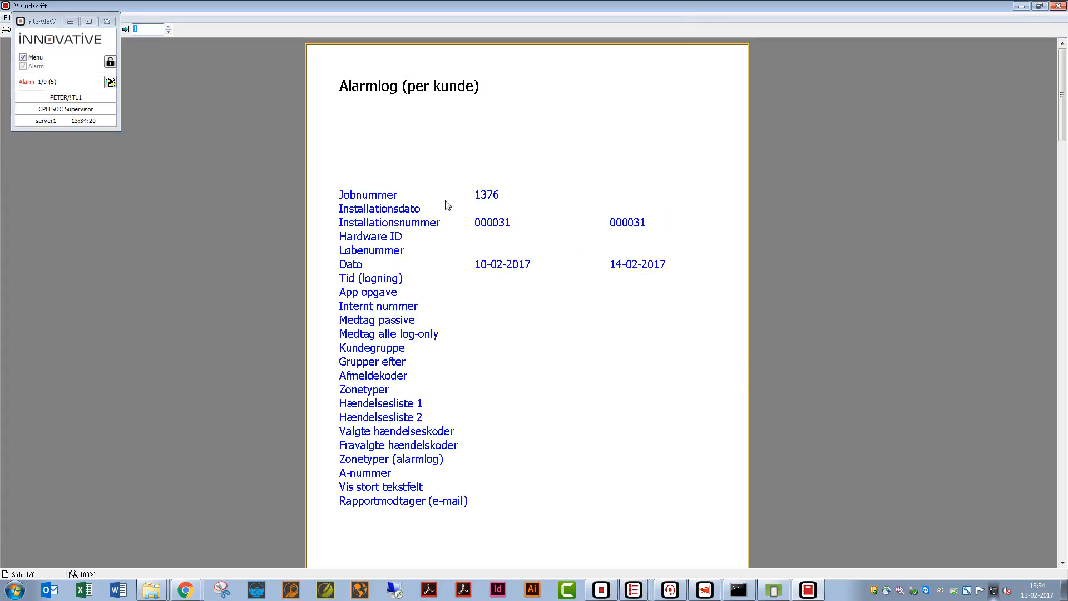
scroll(447, 206, "down", 5)
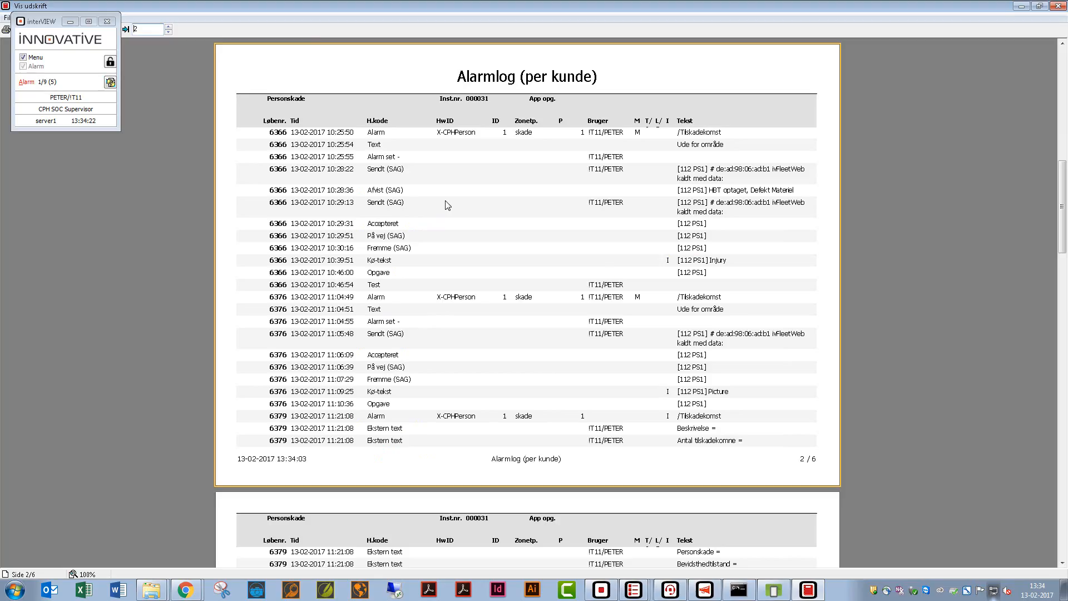
scroll(489, 253, "up", 5)
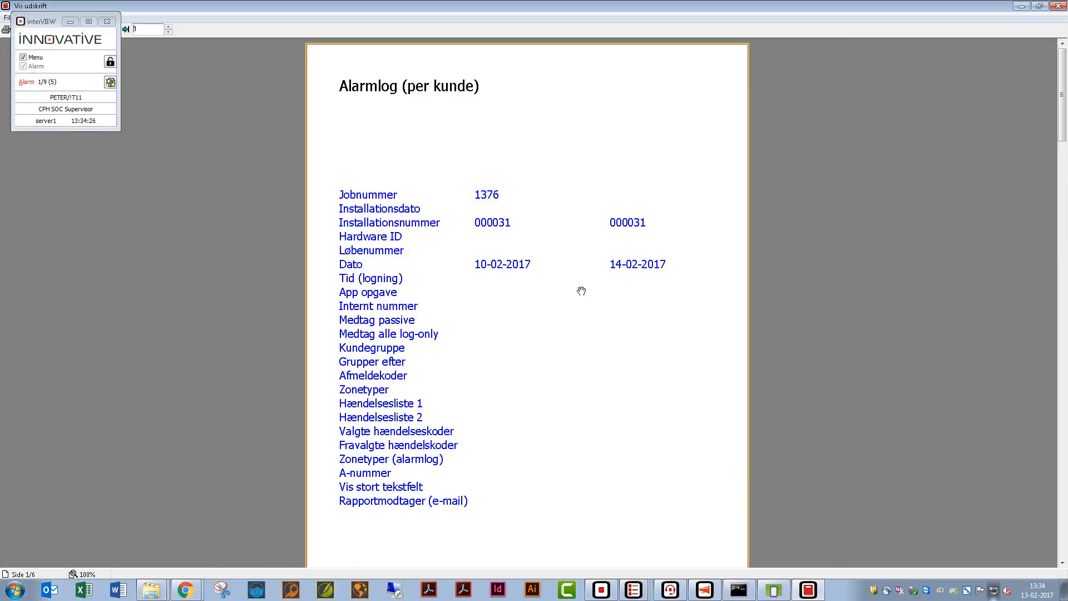
scroll(581, 290, "down", 5)
scroll(581, 291, "down", 5)
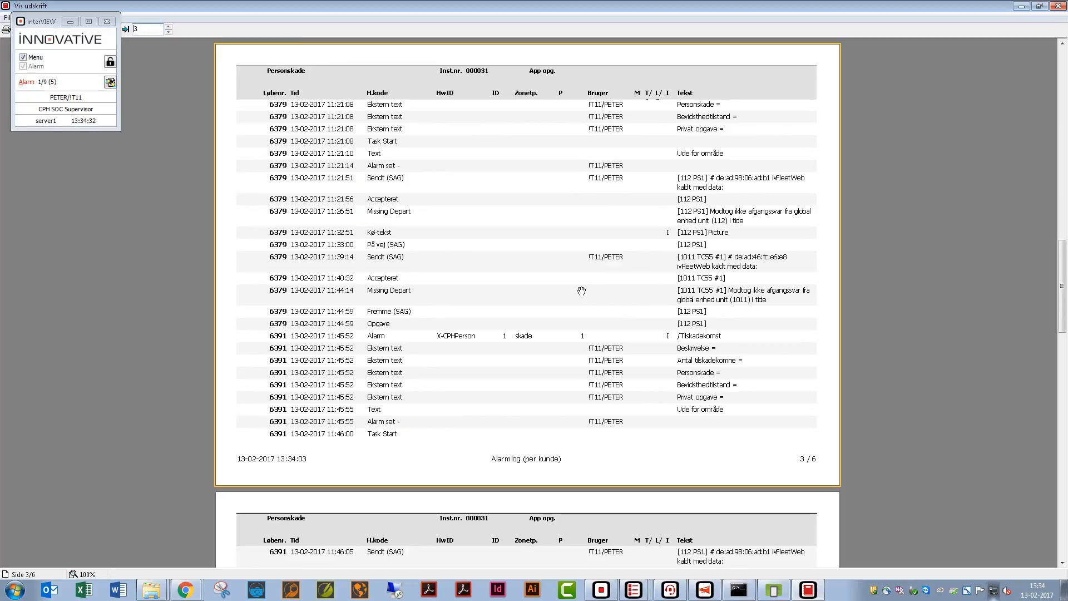
scroll(581, 291, "down", 5)
scroll(581, 290, "down", 5)
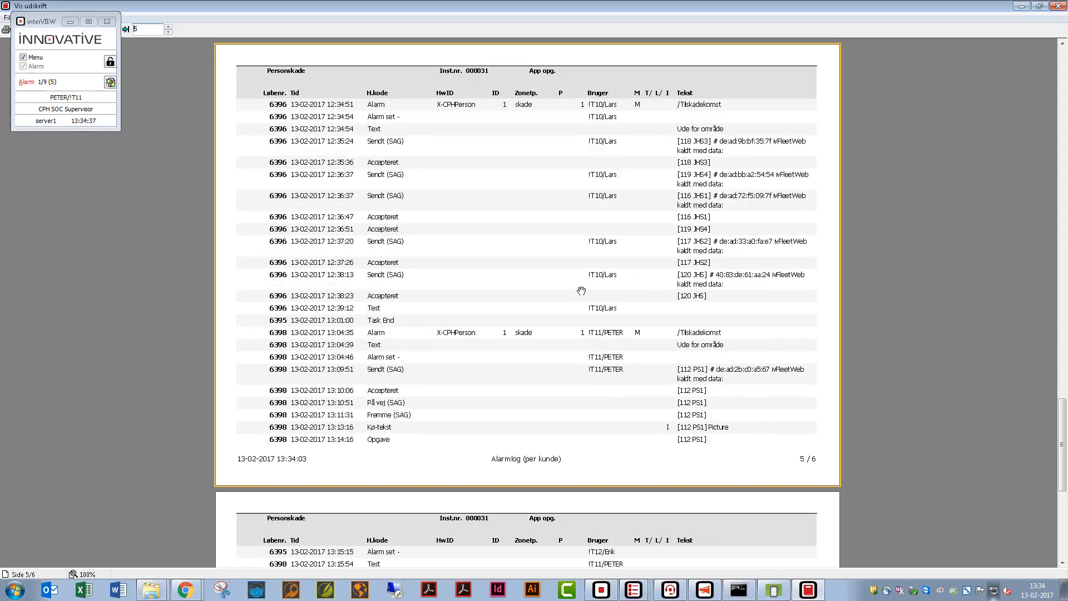
left_click(1057, 5)
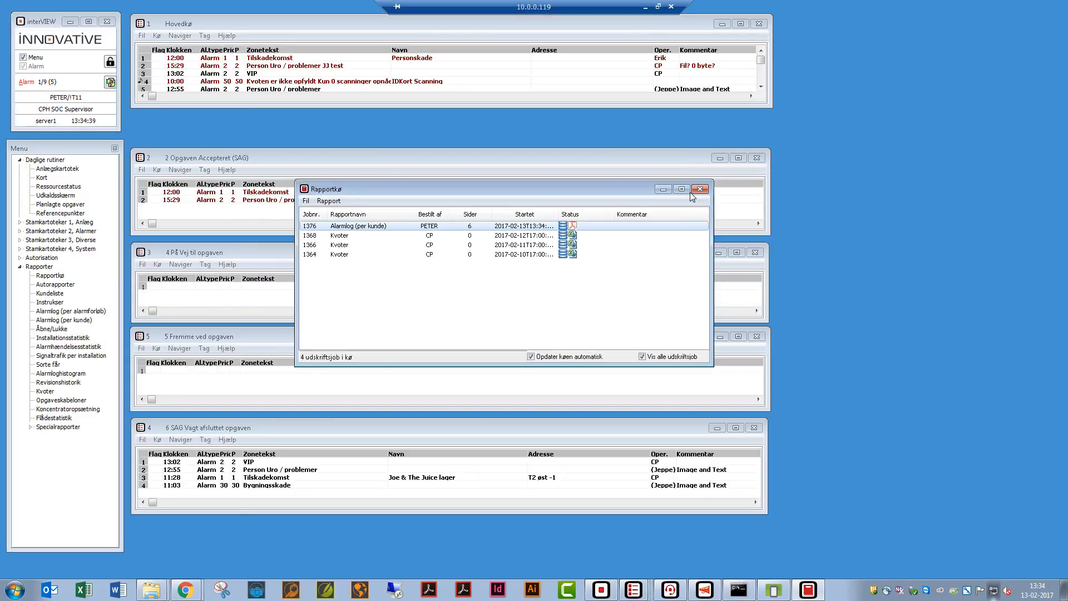
right_click(546, 226)
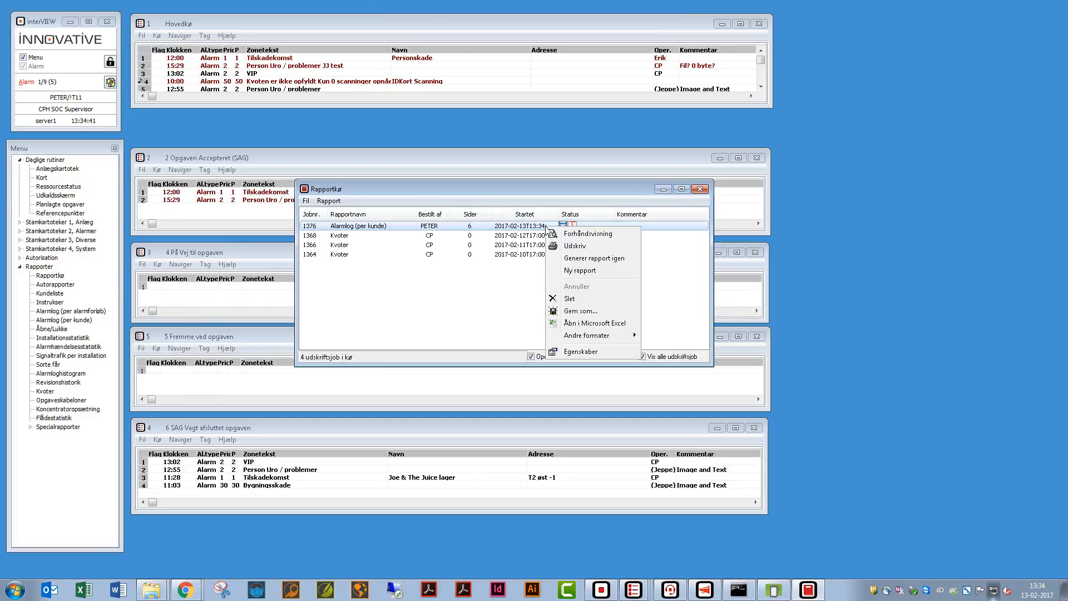
- Open job 1376 in Excel as Rep1376-excelxml.xml, scroll through its events, then close Excel
left_click(575, 323)
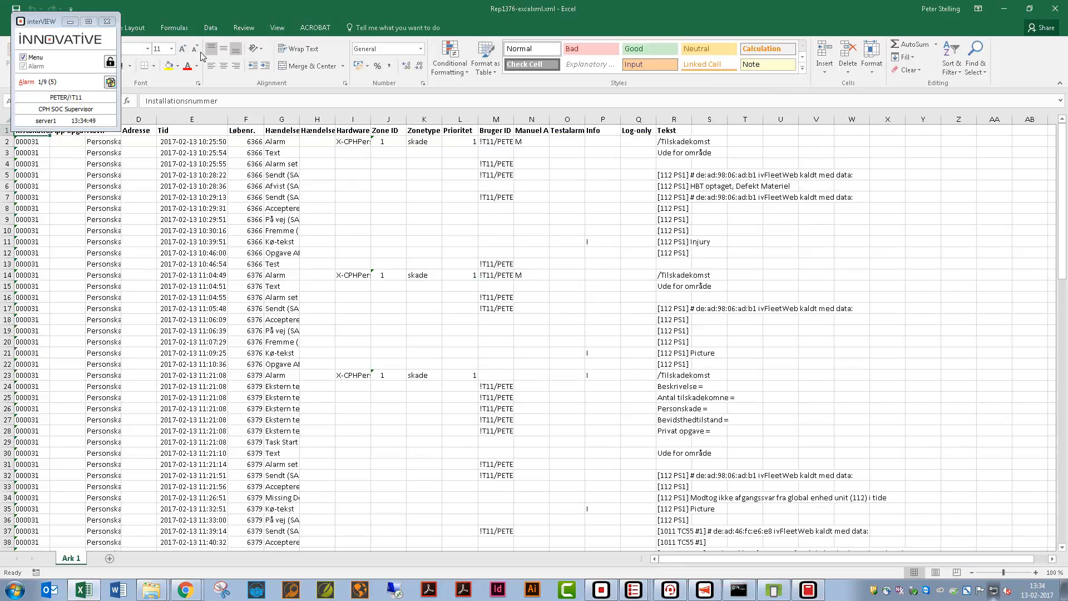
left_click(70, 21)
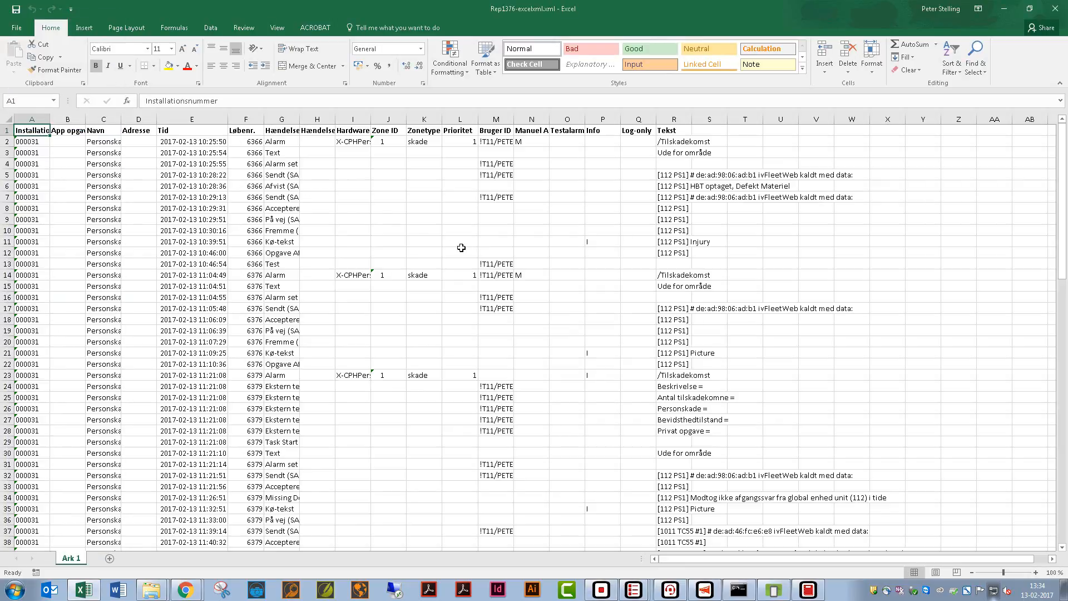
scroll(643, 245, "down", 10)
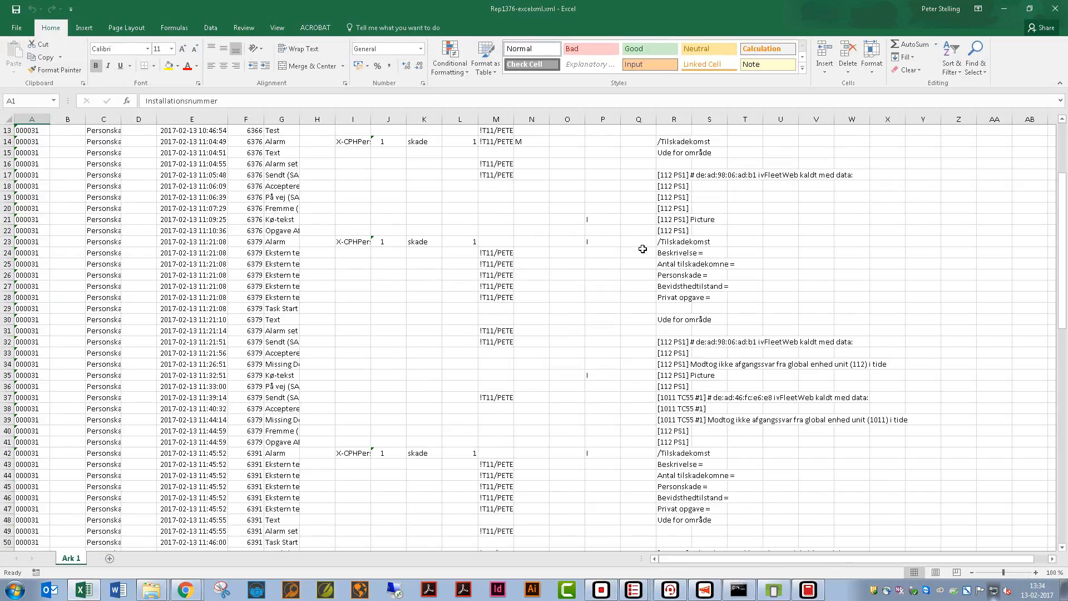
scroll(679, 265, "down", 12)
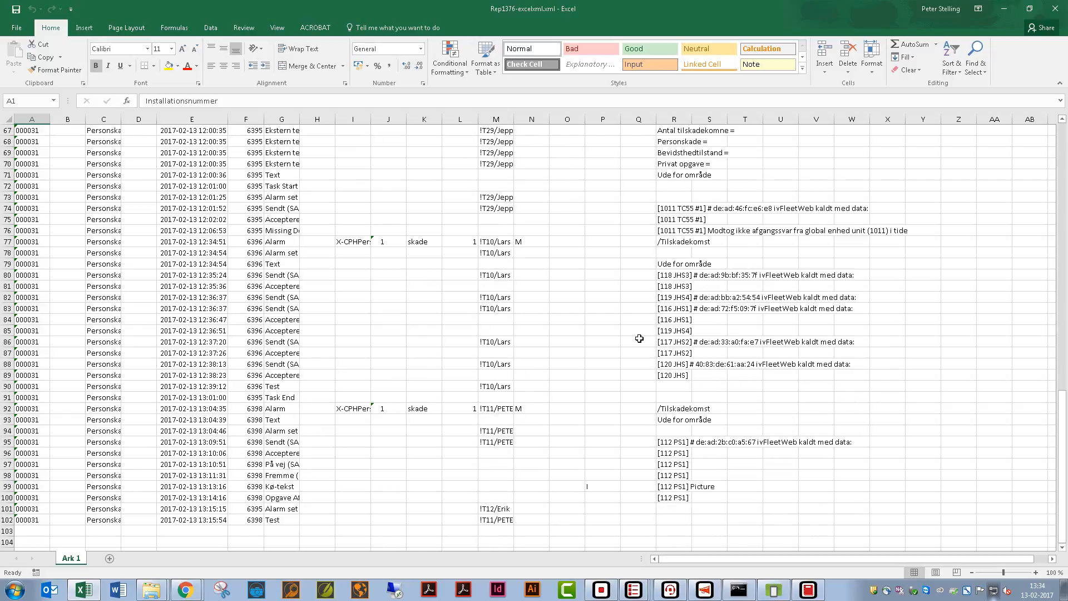
scroll(639, 338, "up", 17)
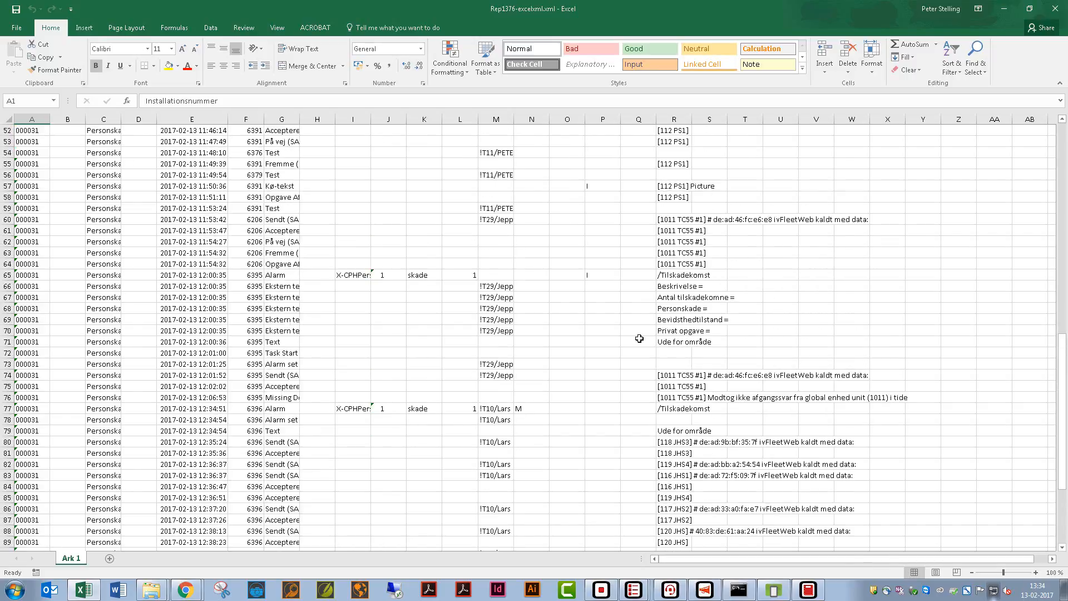
scroll(639, 338, "up", 5)
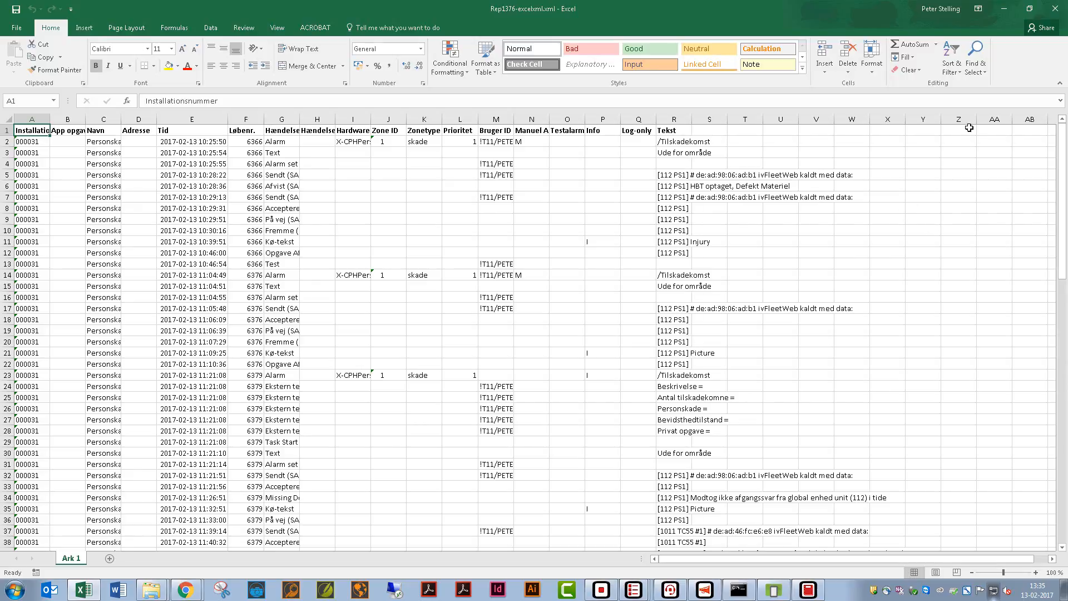
left_click(1057, 10)
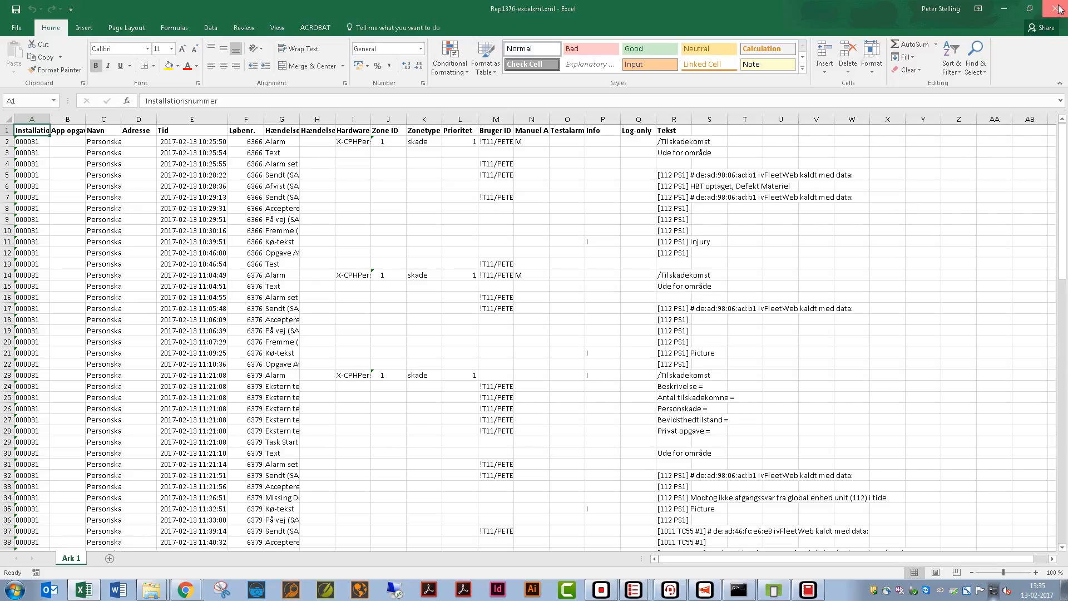